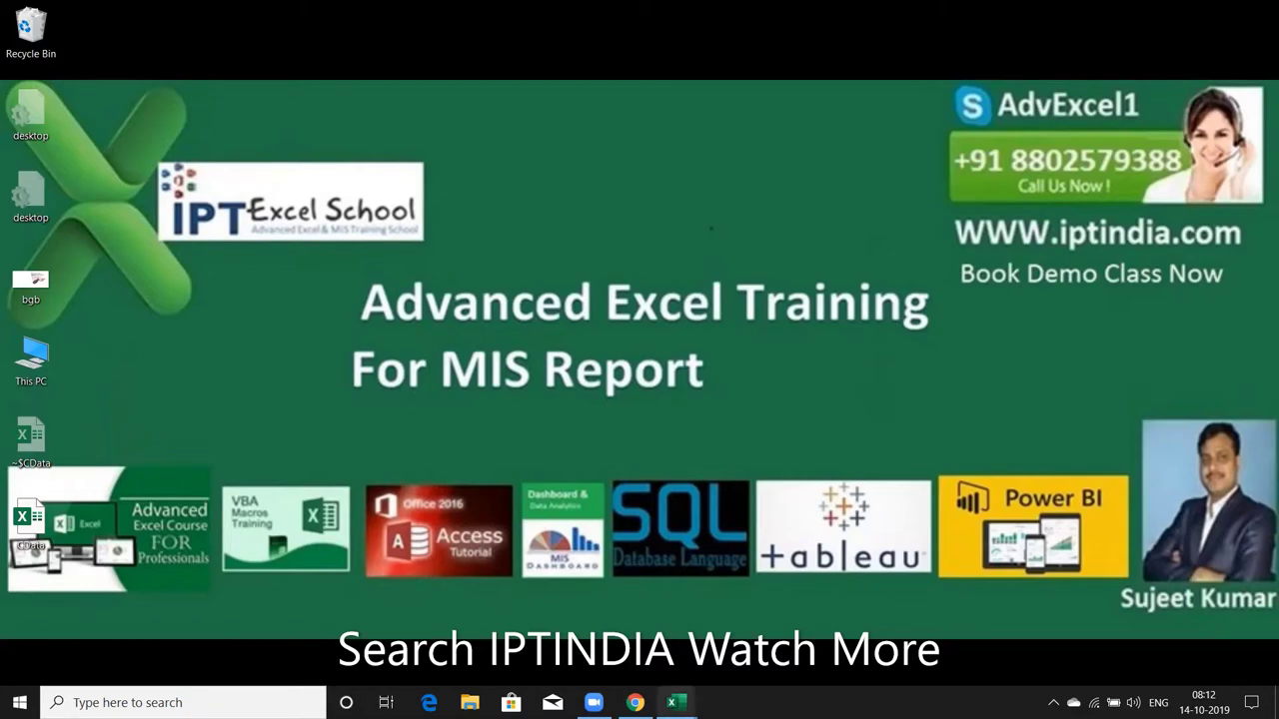
pyautogui.moveTo(677, 703)
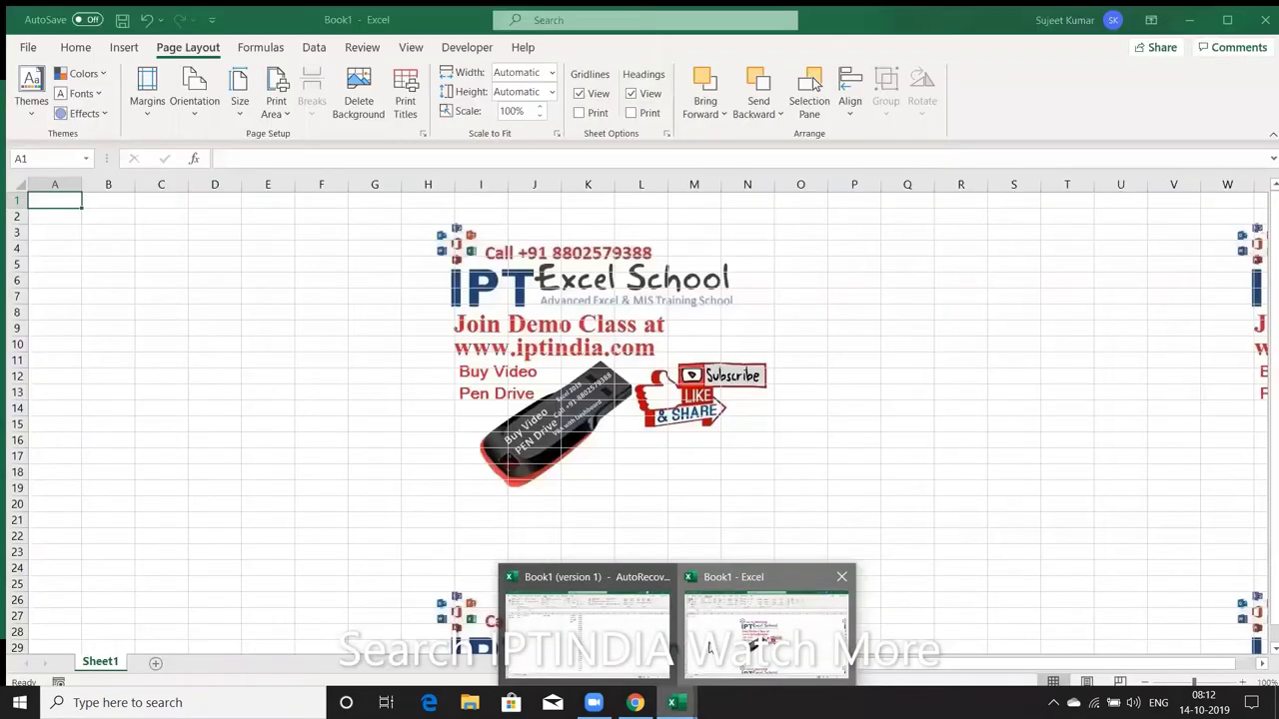
# Bring the empty Book1 workbook forward, select A1 and show the Data ribbon tab.
pyautogui.click(709, 648)
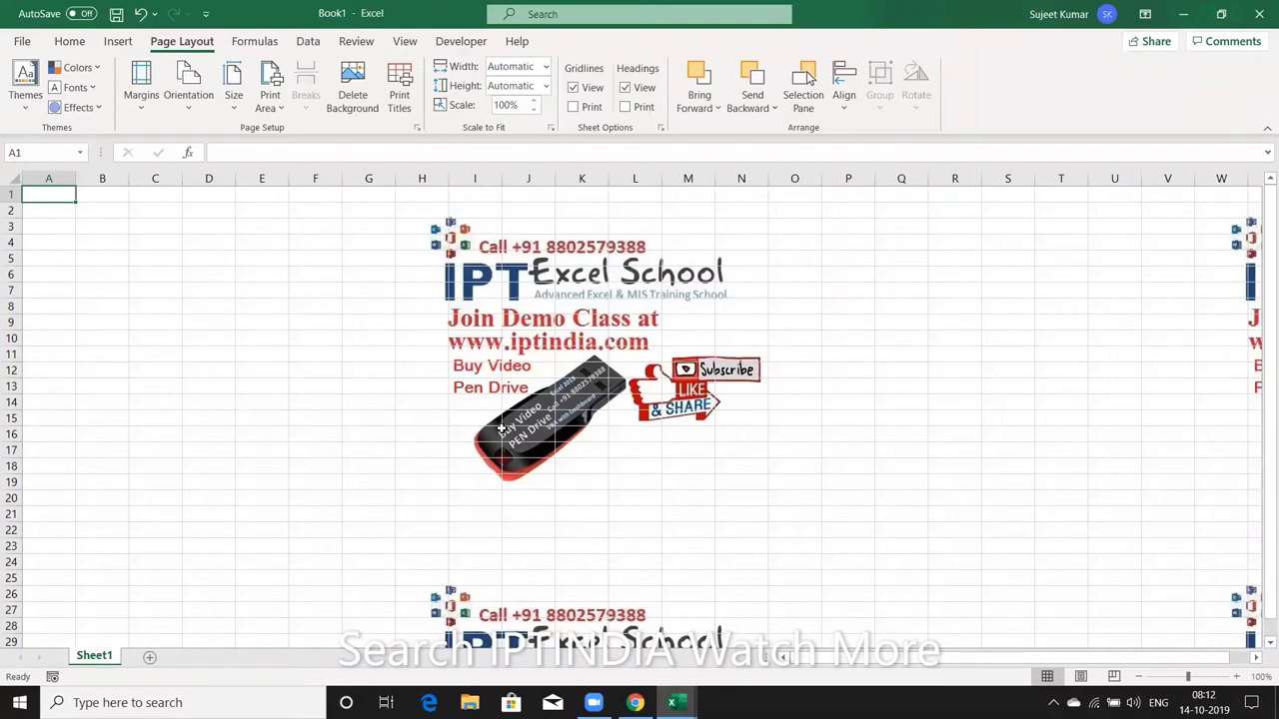
pyautogui.click(57, 207)
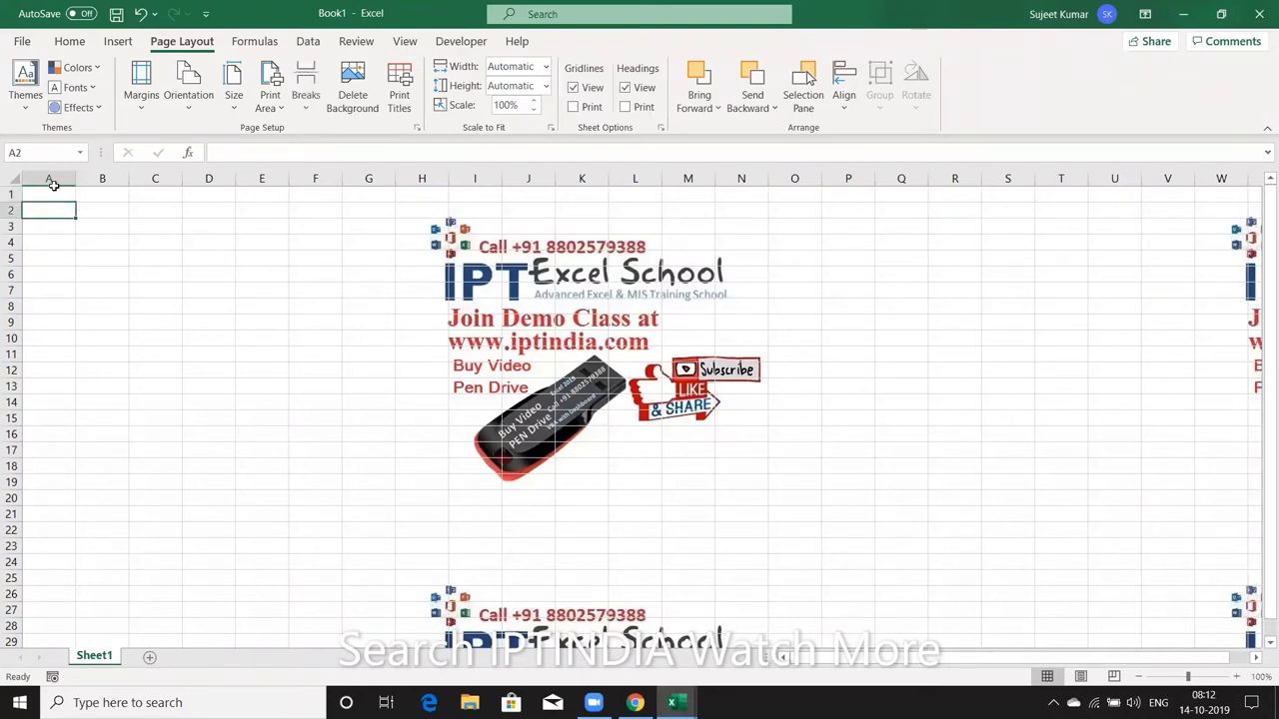
pyautogui.click(54, 193)
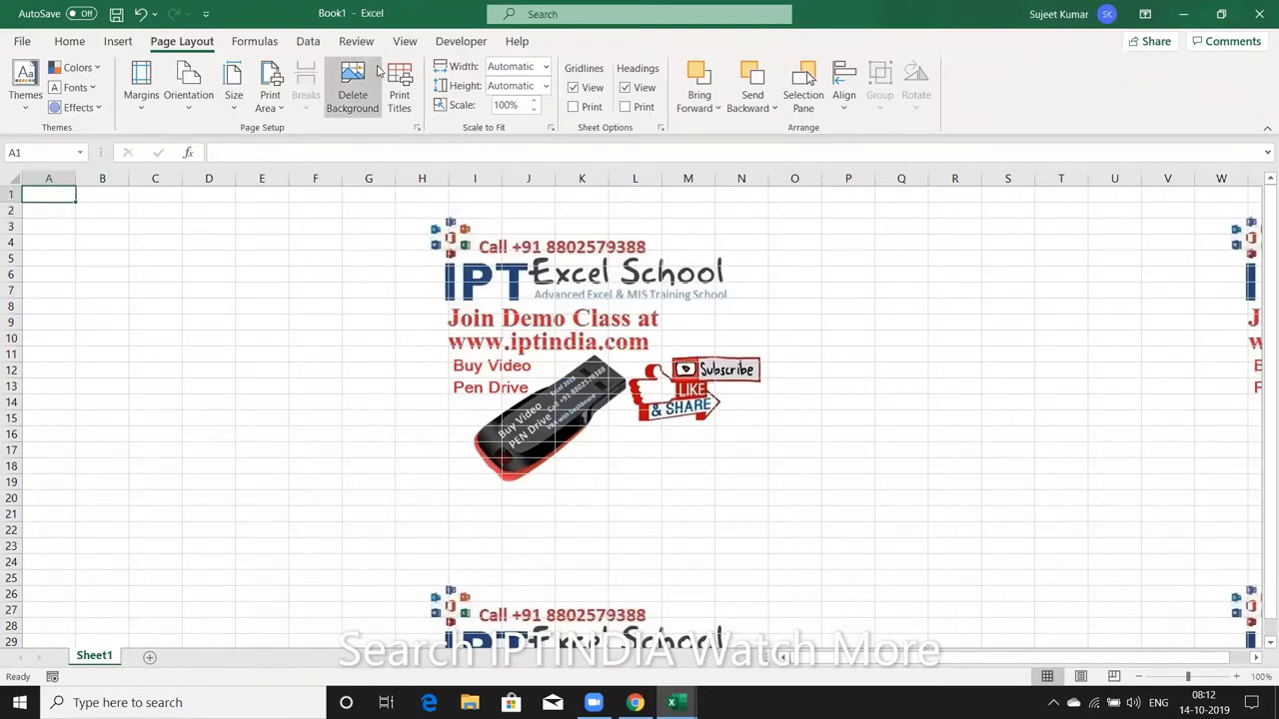
pyautogui.click(310, 42)
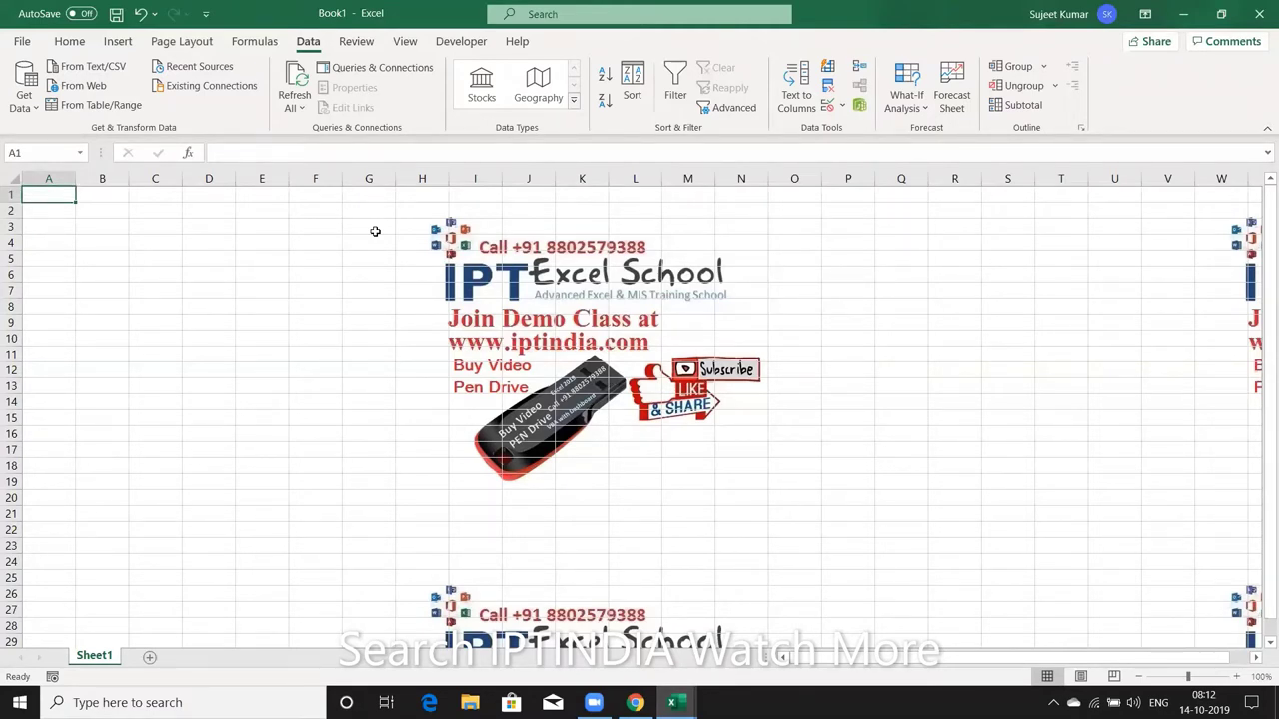
# Enter the heading 'Status' in A1 and try sample entries 1446 and 'dmsdfk kdjf' in A2.
pyautogui.write('Stat')
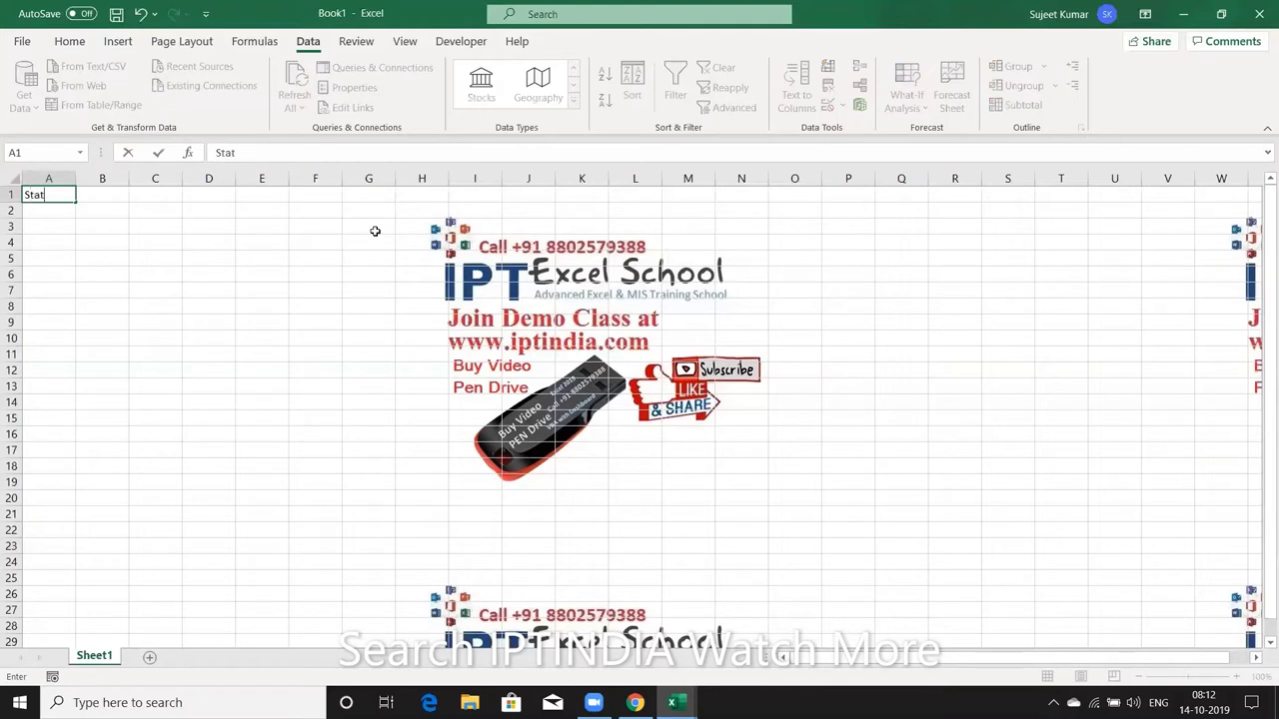
pyautogui.write('us')
pyautogui.press('Return')
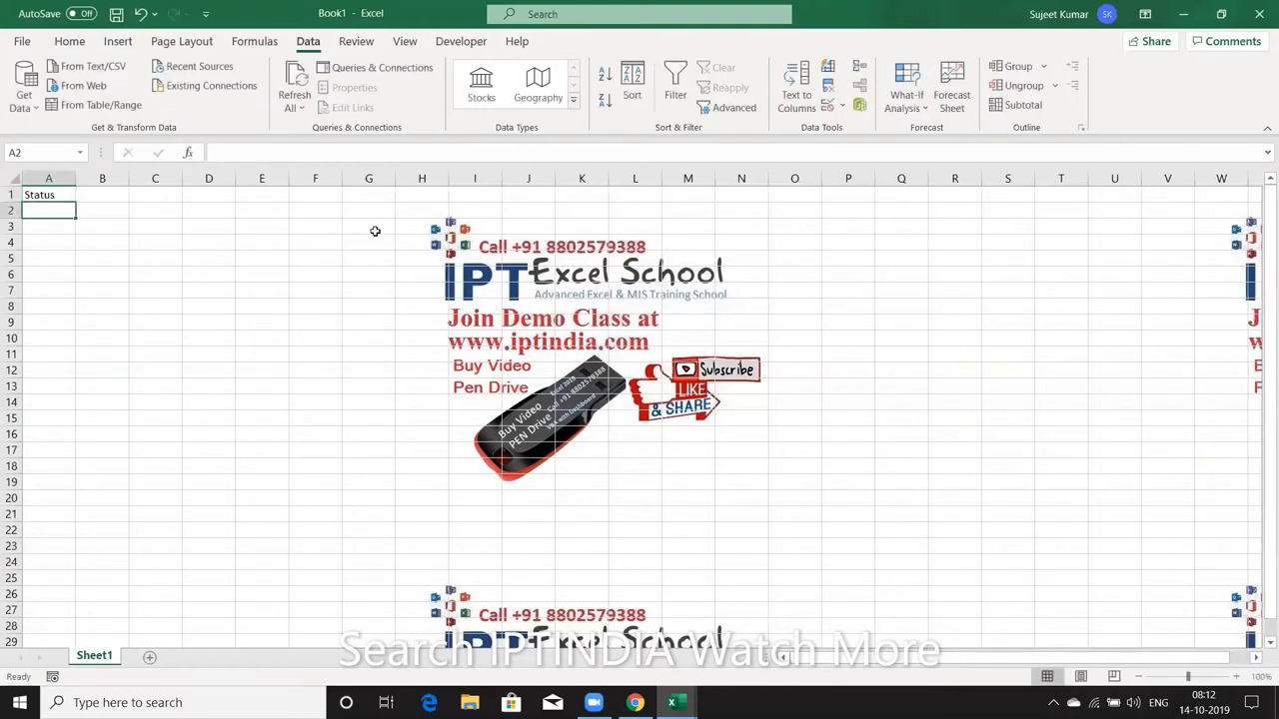
pyautogui.write('1446')
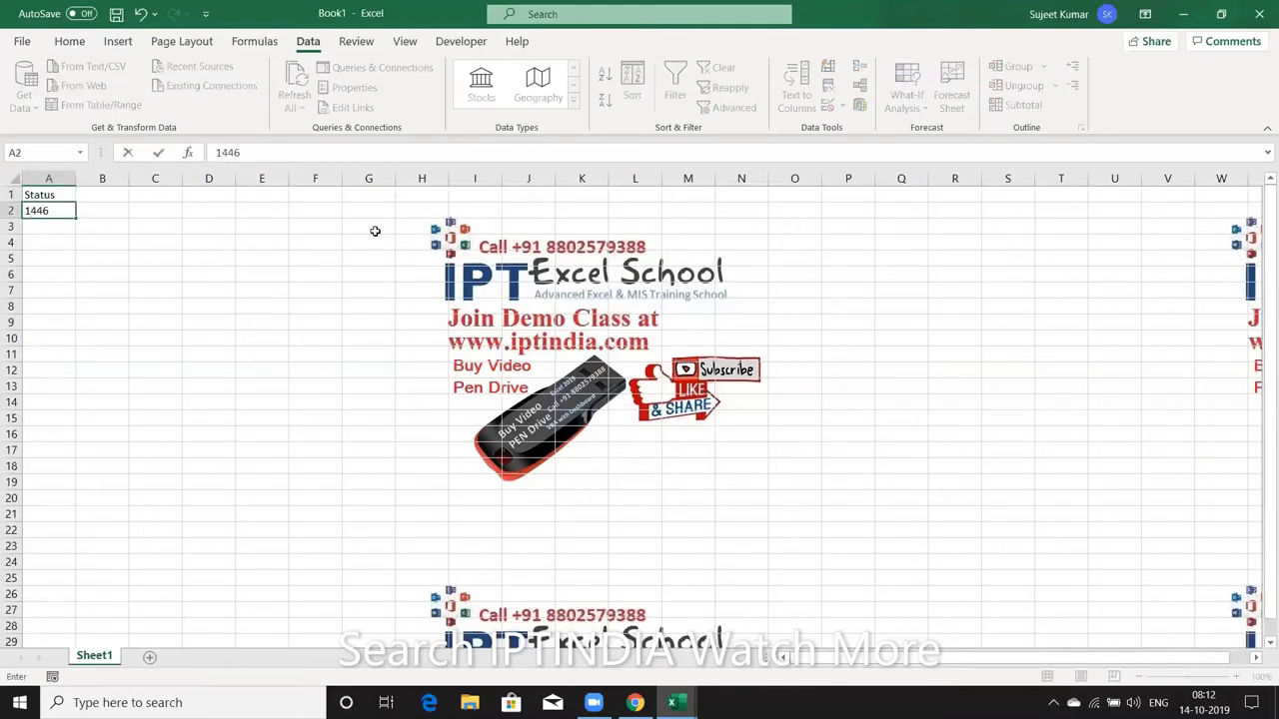
pyautogui.press('BackSpace')
pyautogui.press('BackSpace')
pyautogui.press('BackSpace')
pyautogui.press('BackSpace')
pyautogui.write('dmsdfk')
pyautogui.write(' kdjf')
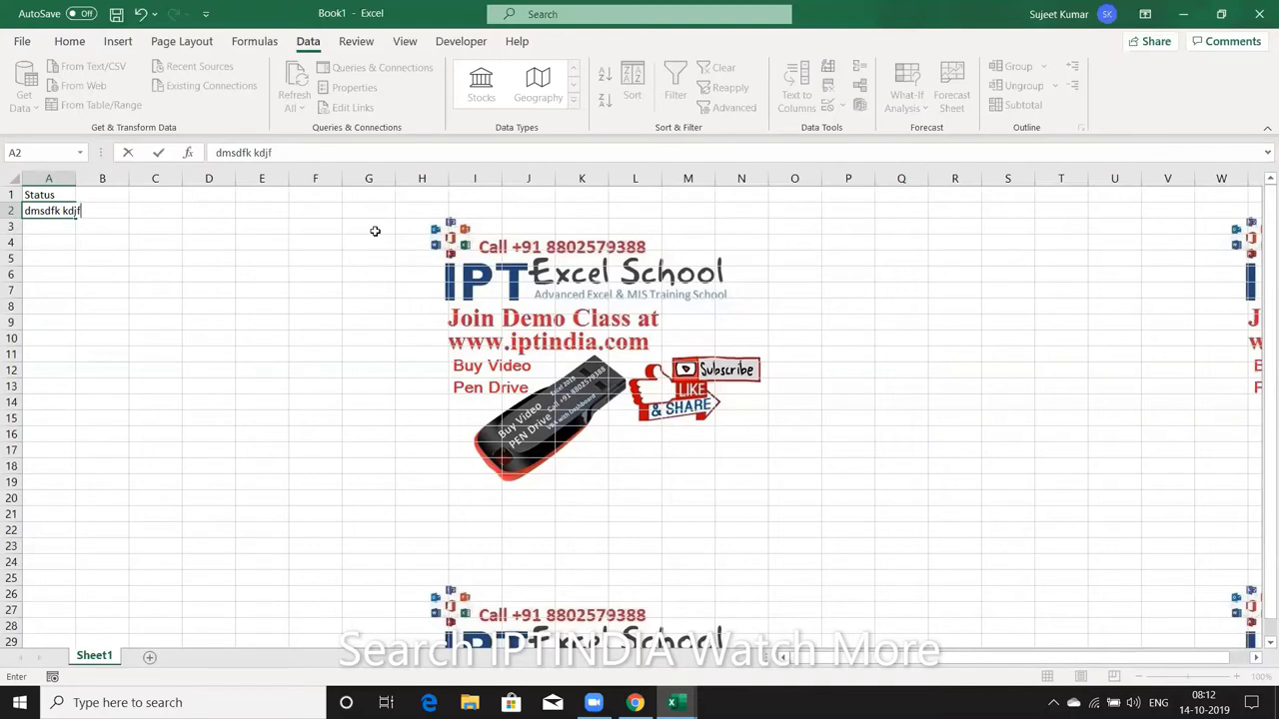
pyautogui.press('Return')
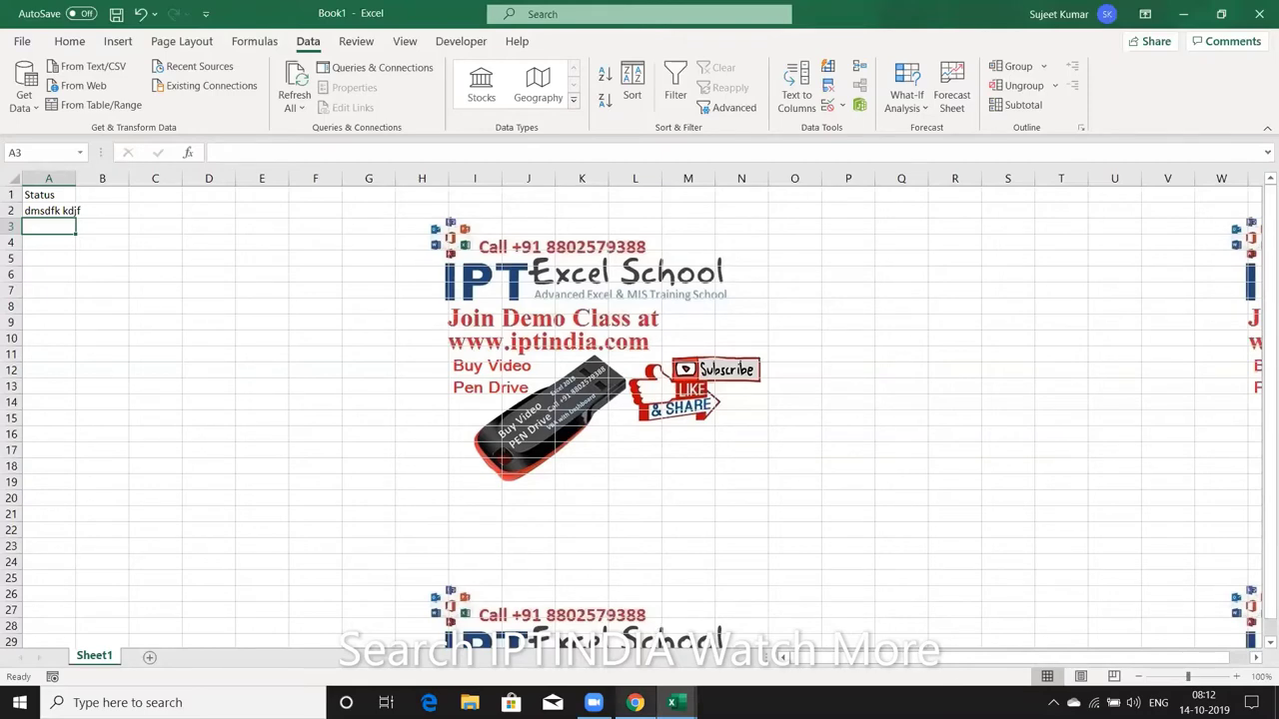
# Close a chat in the browser, then clear A2's sample text and cancel another test entry.
pyautogui.click(635, 703)
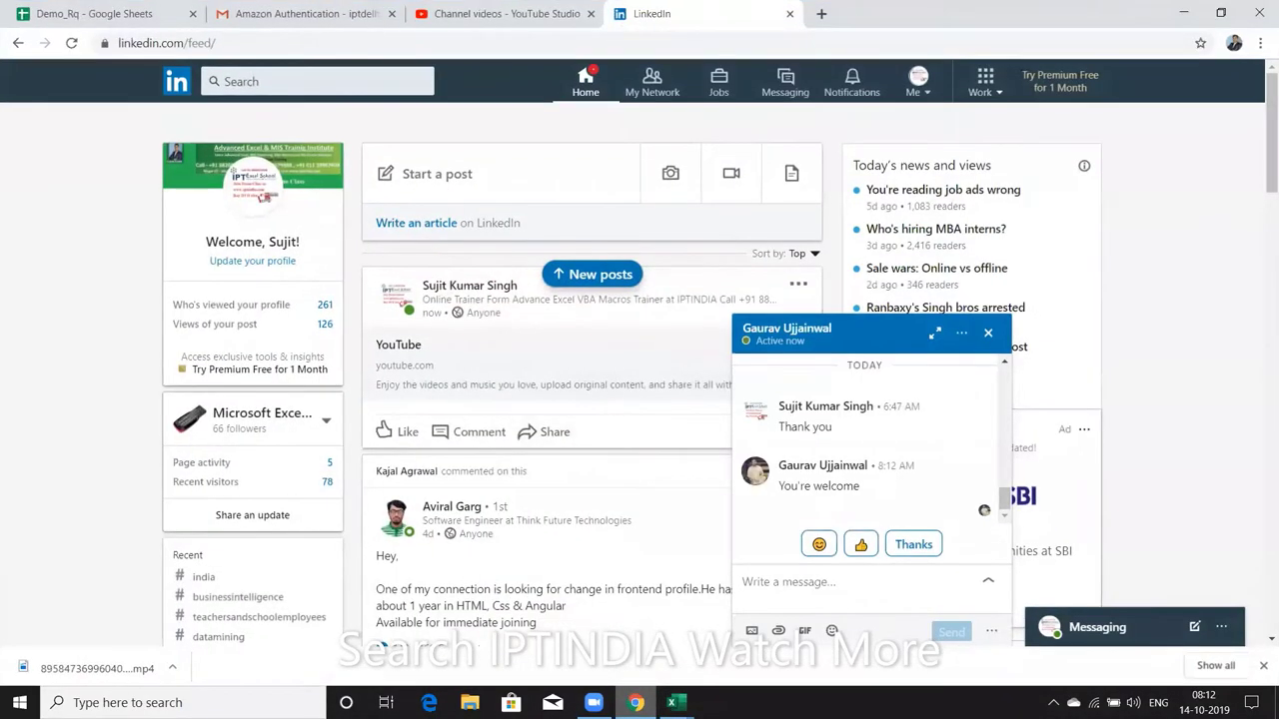
pyautogui.click(988, 335)
pyautogui.hotkey('alt', 'Tab')
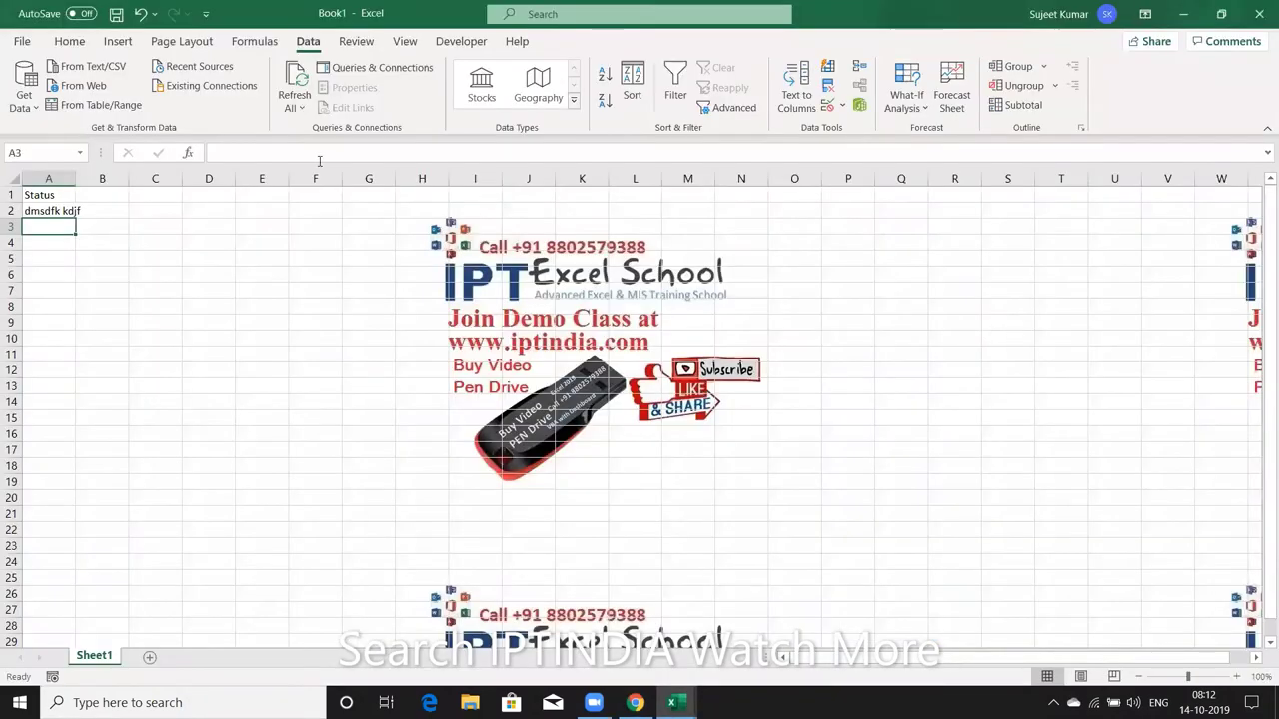
pyautogui.click(55, 212)
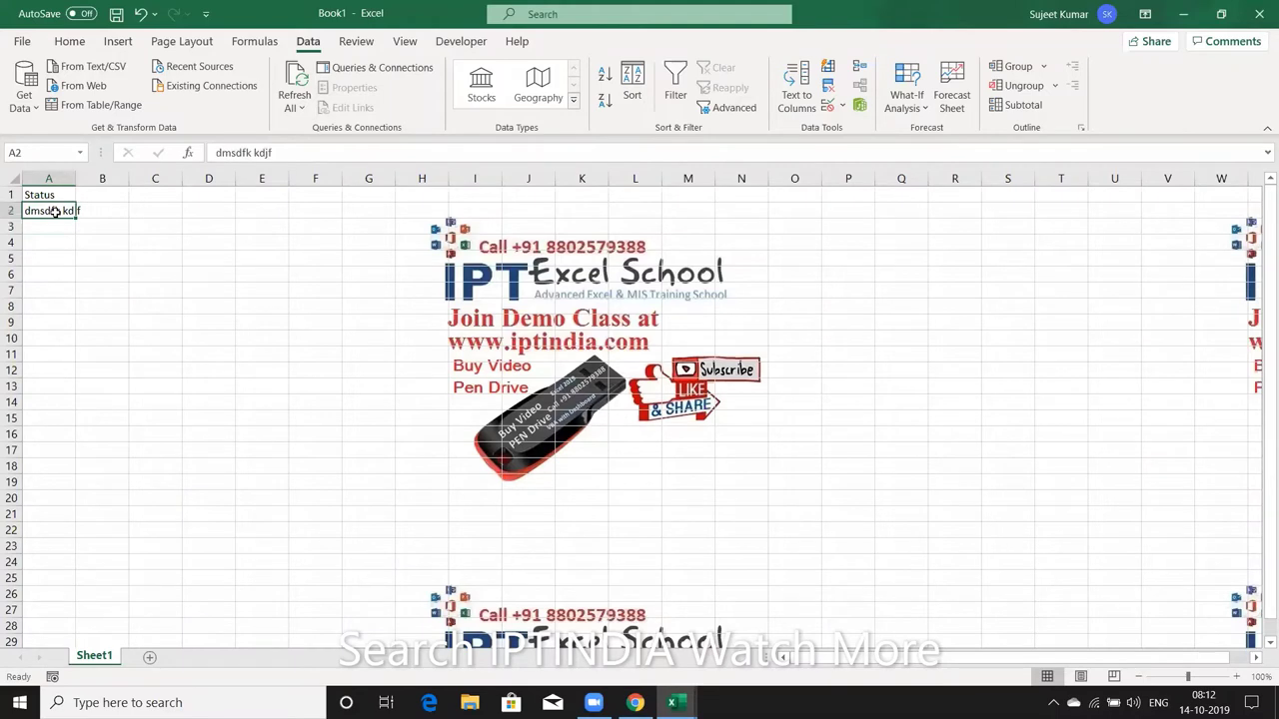
pyautogui.press('Delete')
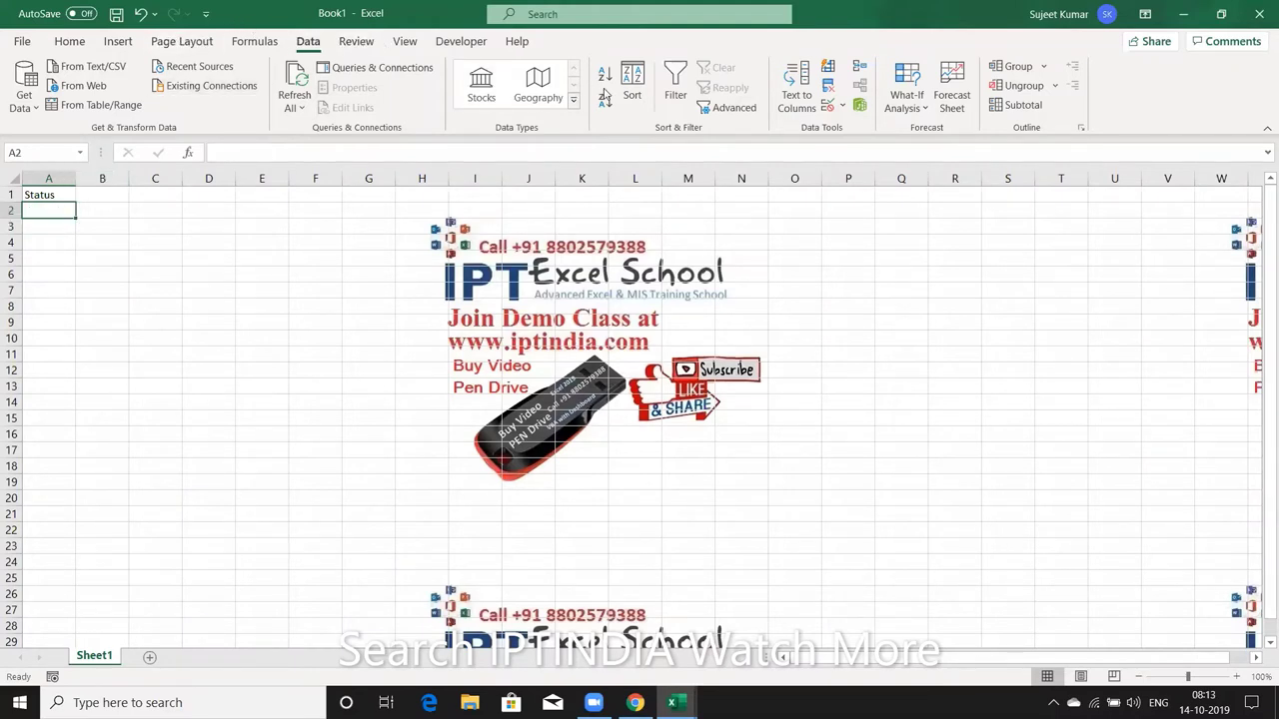
pyautogui.write('sdhfsdhfv')
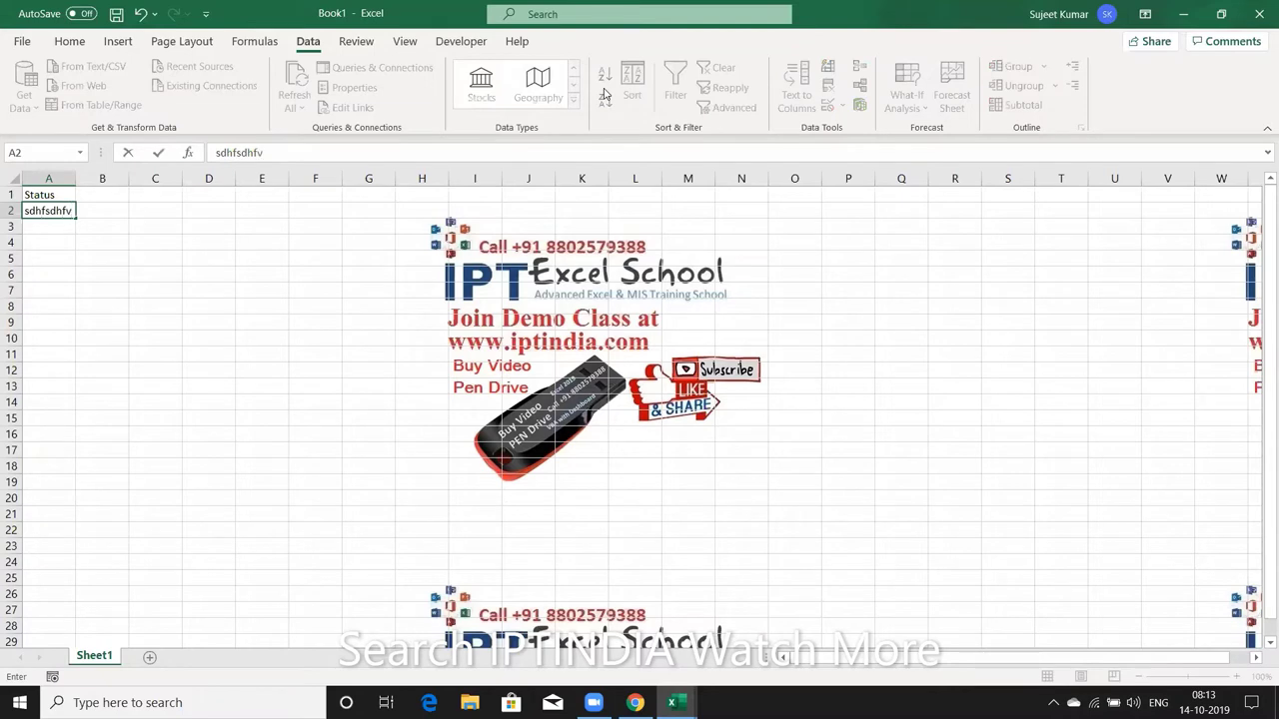
pyautogui.write(' sdf')
pyautogui.press('Escape')
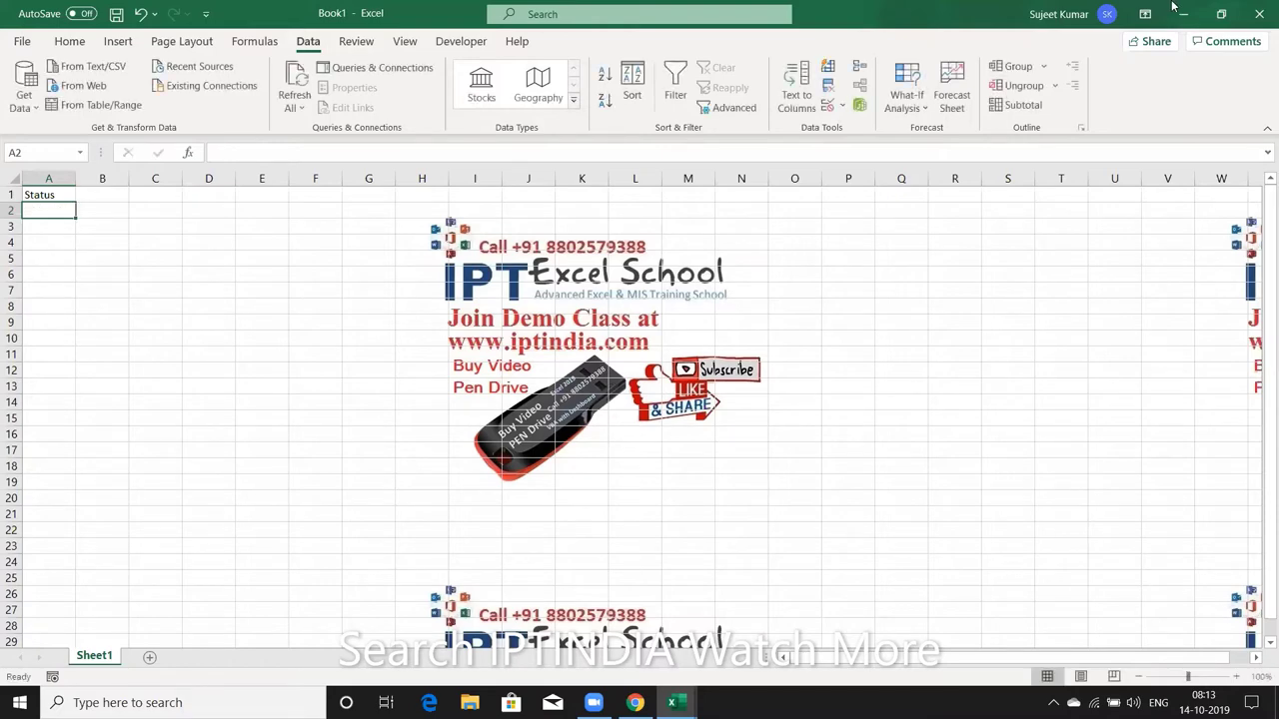
# Give A2 a Custom validation rule with the formula =countif(A2,"* *")=0.
pyautogui.click(829, 106)
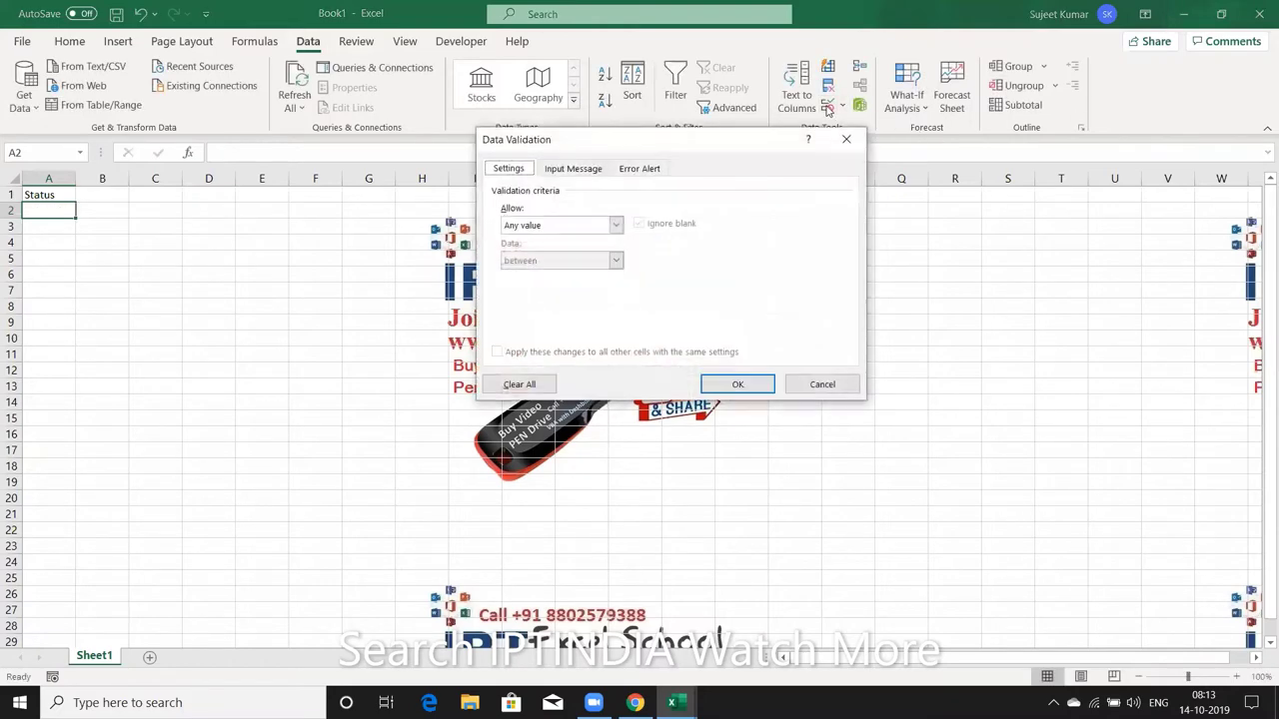
pyautogui.click(615, 225)
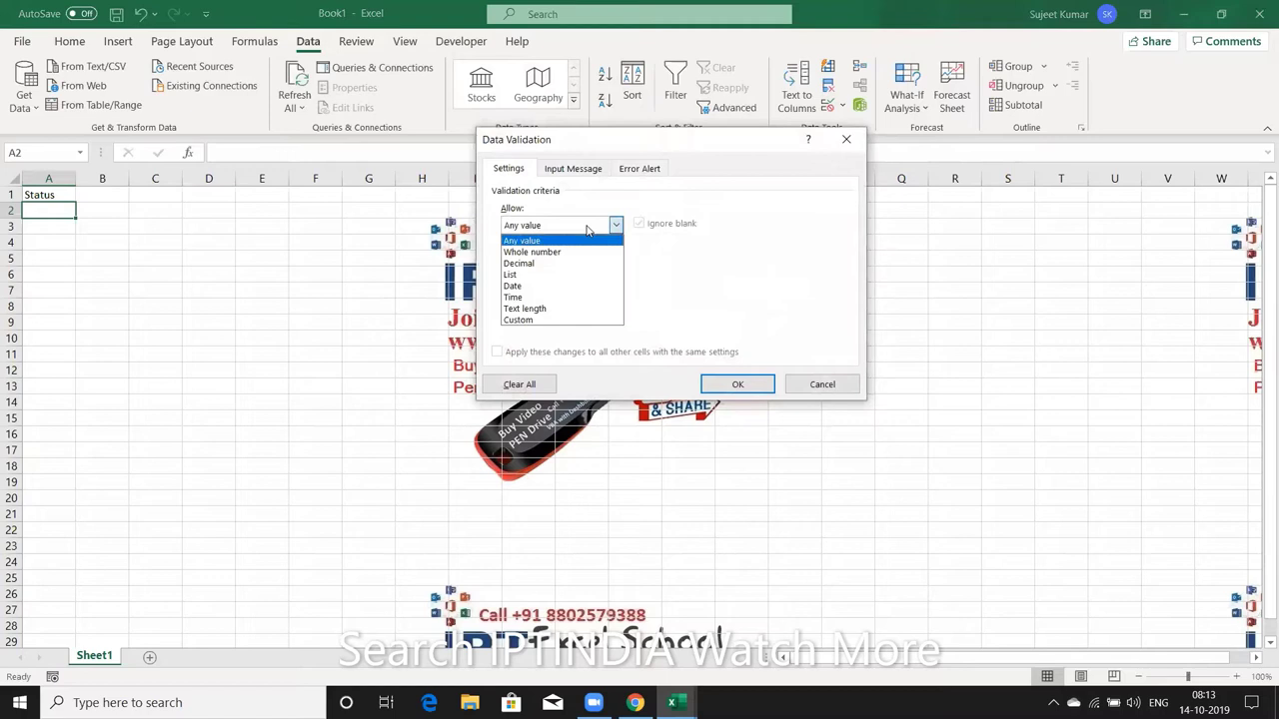
pyautogui.click(546, 320)
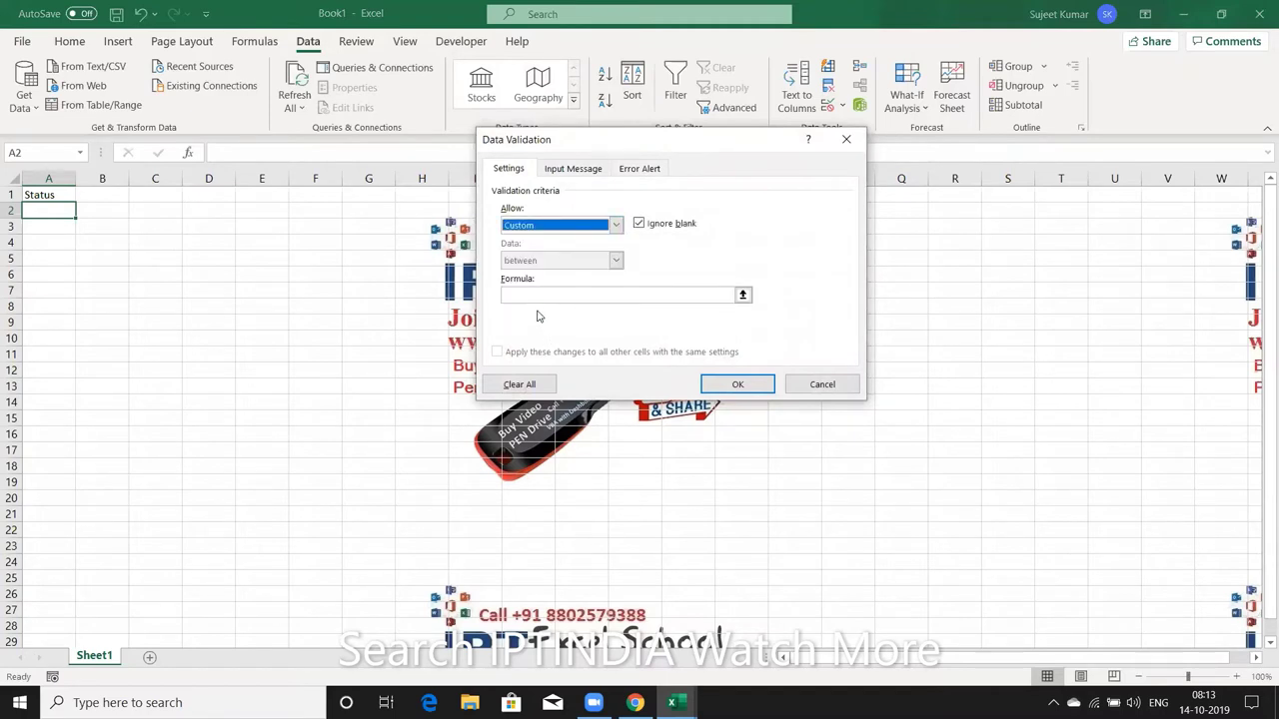
pyautogui.click(533, 297)
pyautogui.write('=')
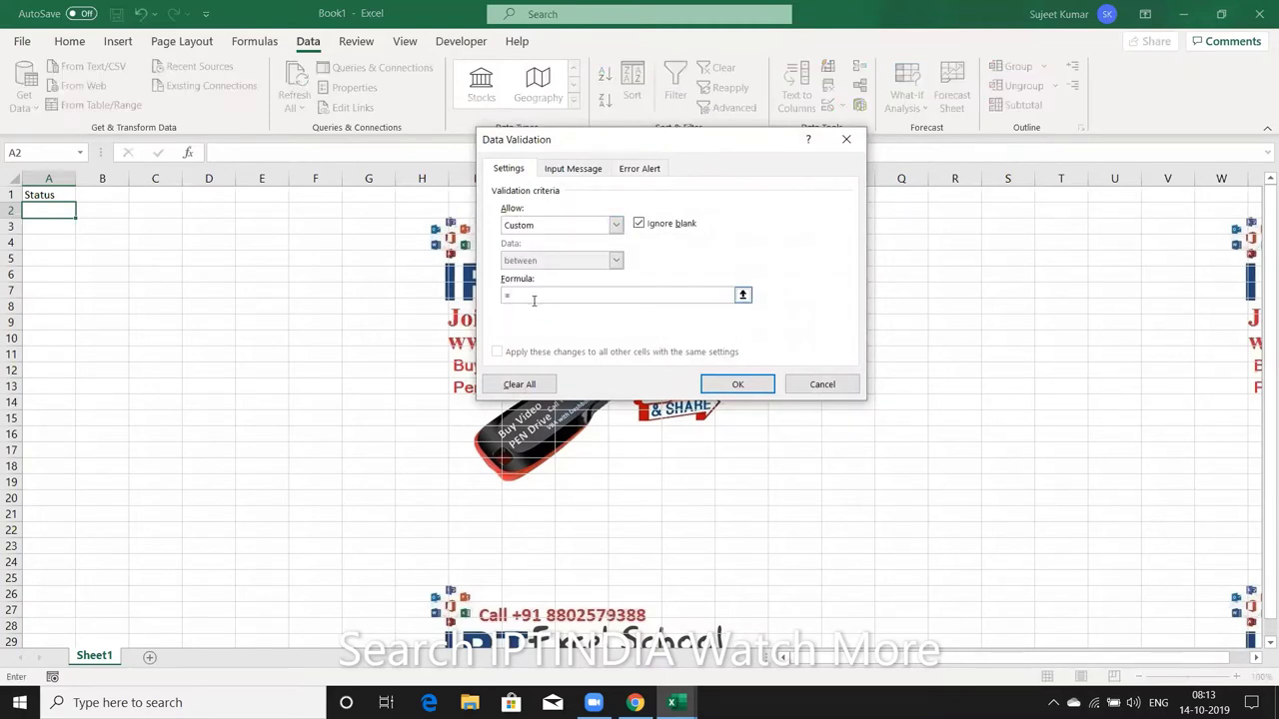
pyautogui.write('coun')
pyautogui.write('t')
pyautogui.write('if')
pyautogui.write('(')
pyautogui.click(58, 211)
pyautogui.write(',')
pyautogui.write('"')
pyautogui.write('"')
pyautogui.write(' "')
pyautogui.write('"')
pyautogui.write(')')
pyautogui.write('=')
pyautogui.write('0')
# Set the error alert title 'Wrong Entry' and message 'Please Do not Enter Space in Cell', then apply.
pyautogui.click(631, 170)
pyautogui.click(674, 249)
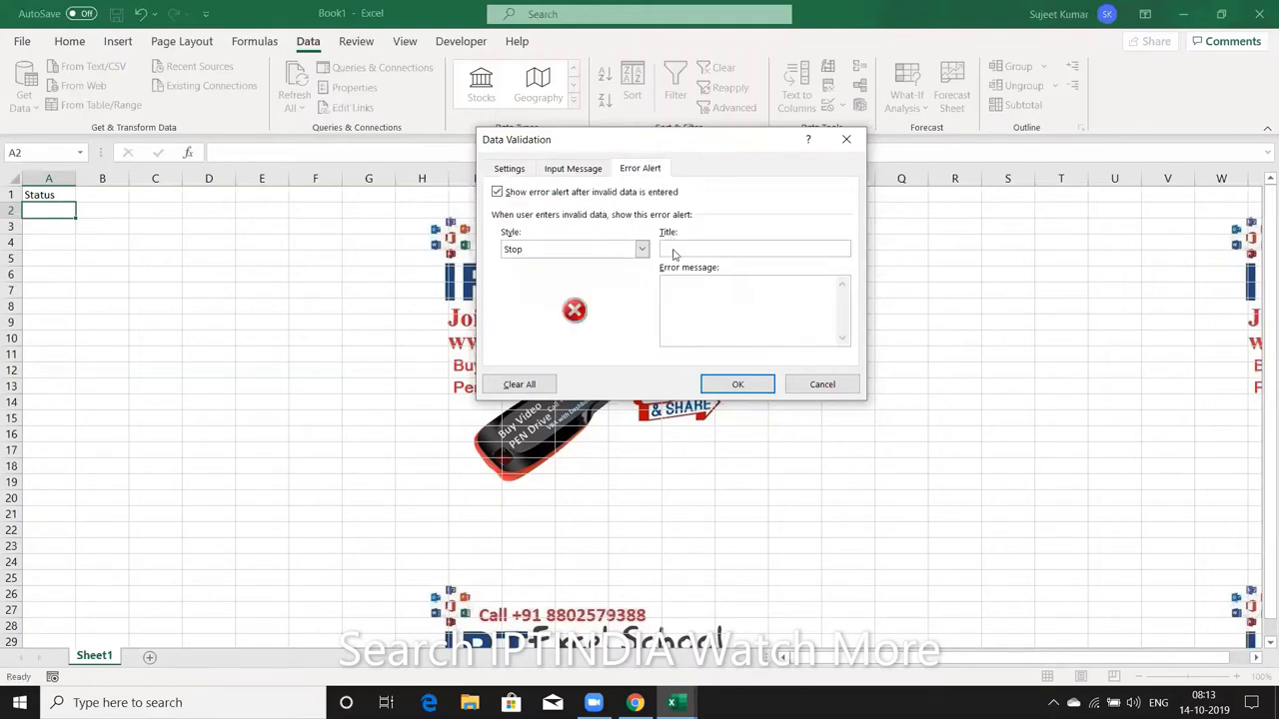
pyautogui.write('Wr')
pyautogui.write('ong E')
pyautogui.write('ntry')
pyautogui.write('Ple')
pyautogui.write('ase ')
pyautogui.write('Do ')
pyautogui.write('not ')
pyautogui.write('E')
pyautogui.write('nter ')
pyautogui.write('Spa')
pyautogui.write('ce')
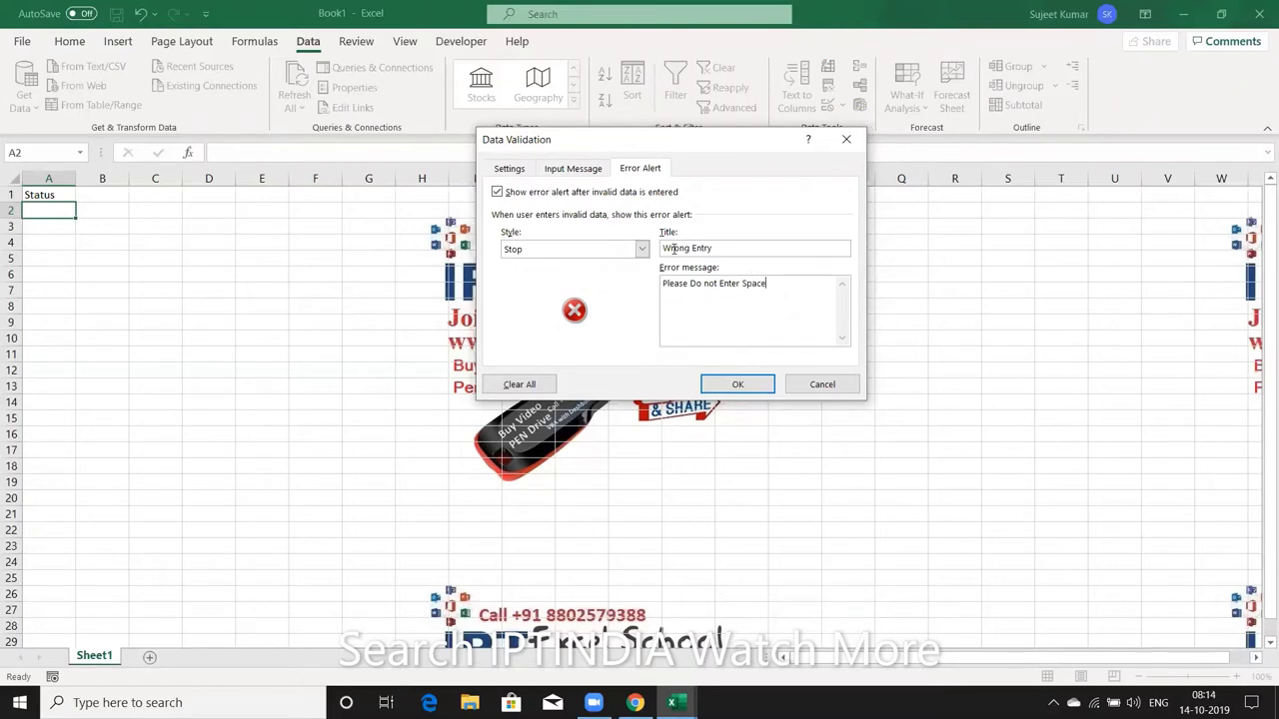
pyautogui.write(' in Cel')
pyautogui.write('l')
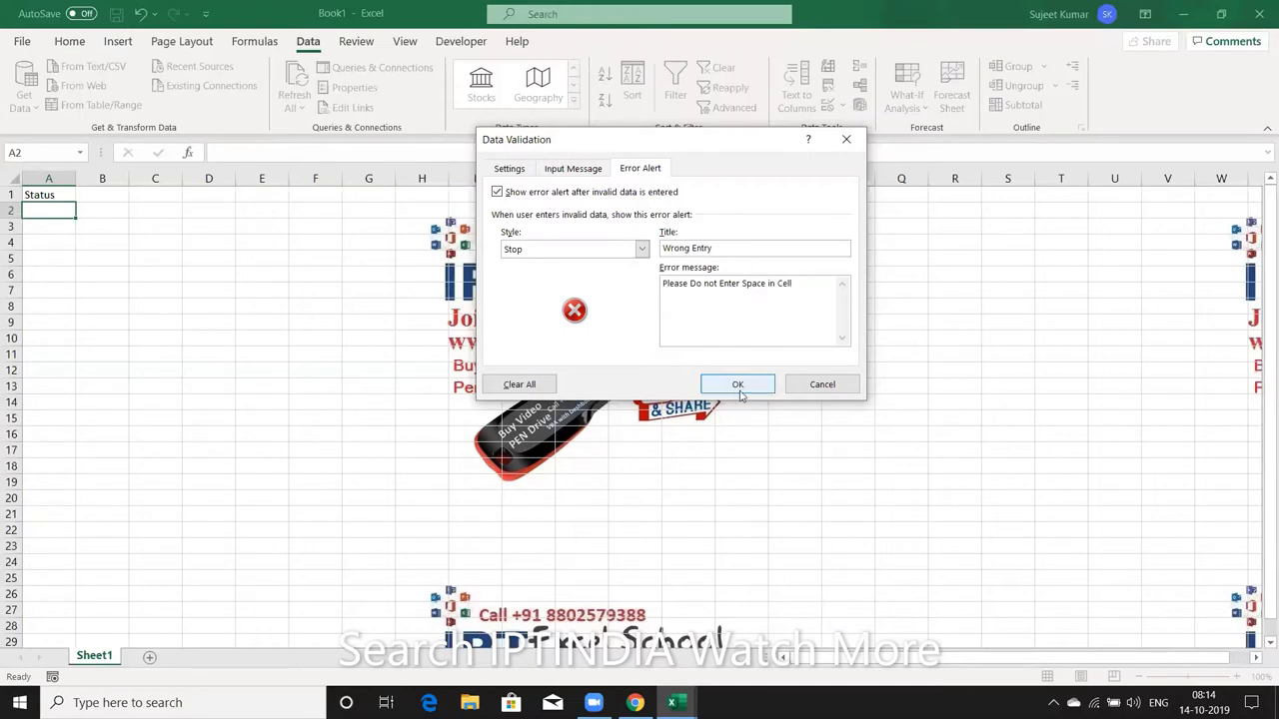
pyautogui.click(737, 385)
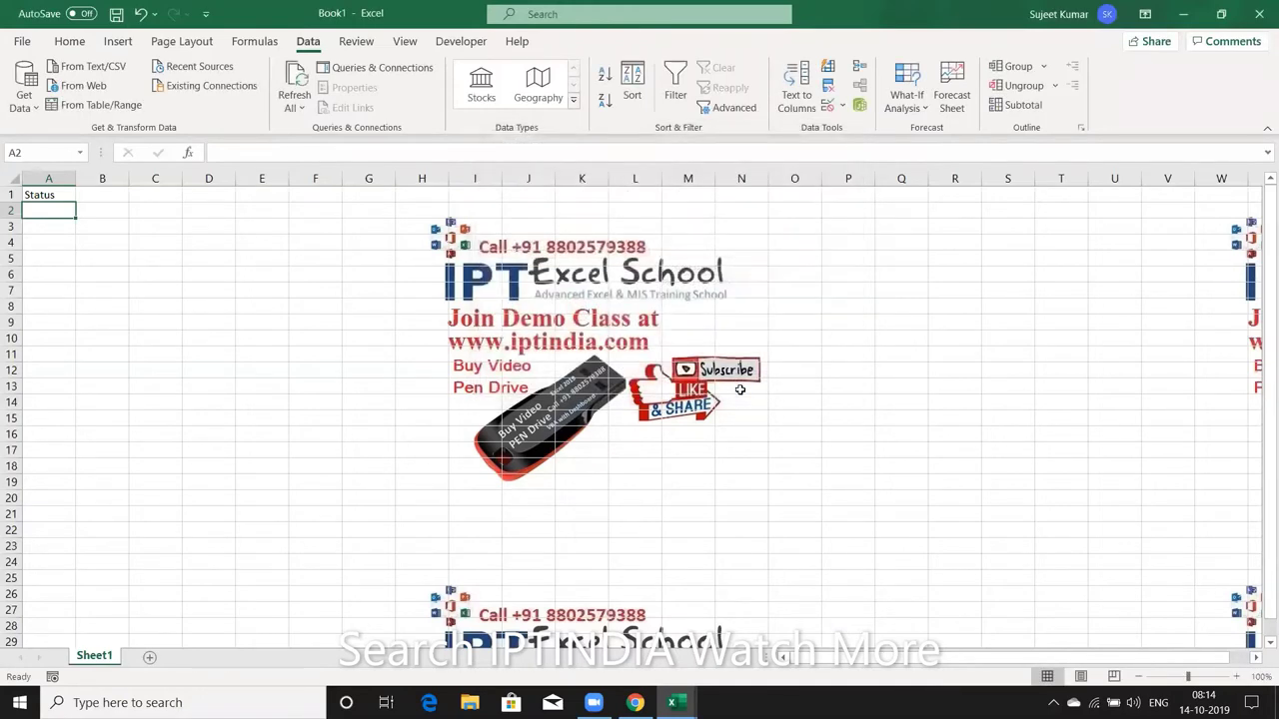
# Copy A2 and paste only its validation onto A3:A29 with Paste Special.
pyautogui.hotkey('ctrl', 'c')
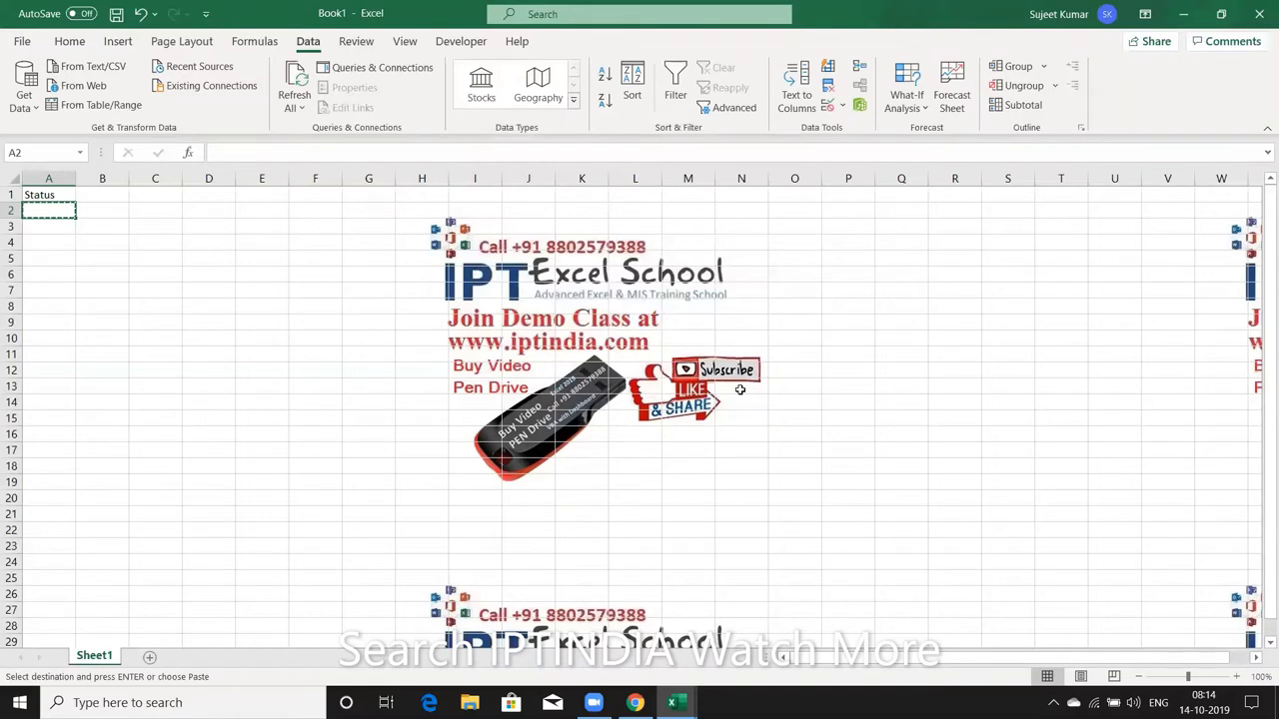
pyautogui.press('Down')
pyautogui.hotkey('shift', 'Down')
pyautogui.hotkey('shift', 'Down')
pyautogui.hotkey('shift', 'Down')
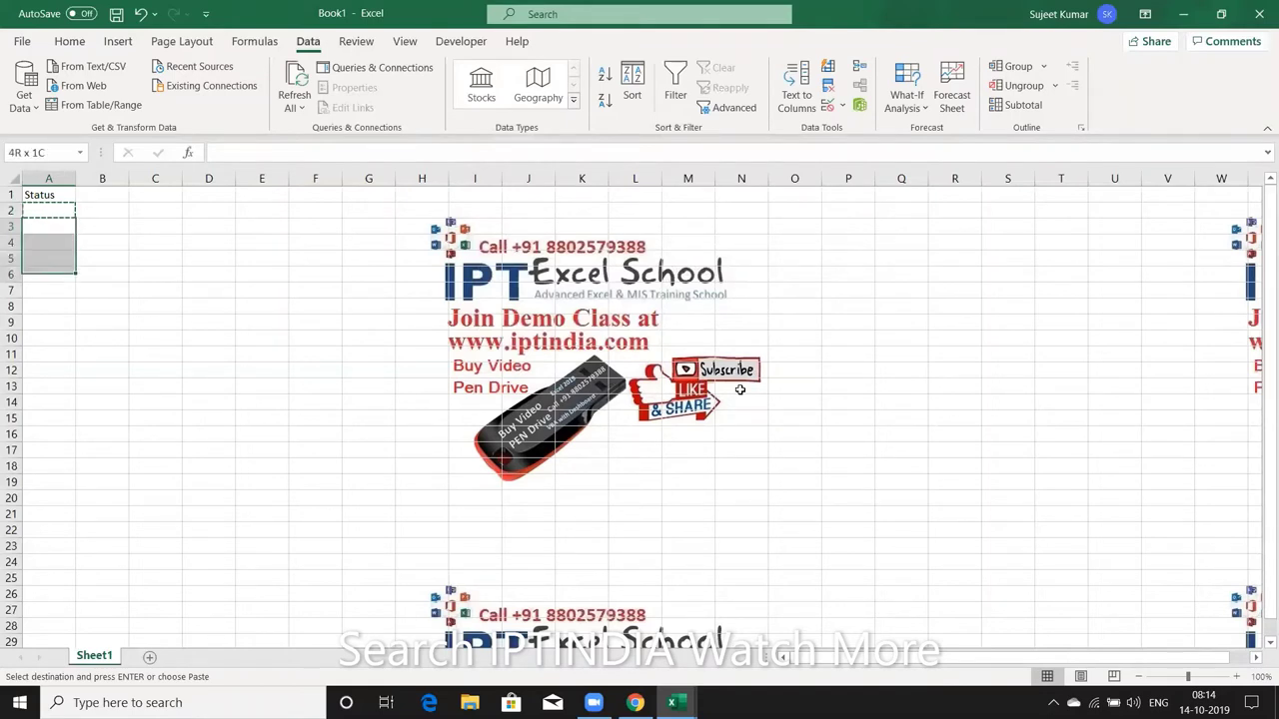
pyautogui.hotkey('shift', 'Down')
pyautogui.hotkey('shift', 'Down')
pyautogui.hotkey('shift', 'Down')
pyautogui.hotkey('shift', 'Down')
pyautogui.hotkey('shift', 'Down')
pyautogui.hotkey('shift', 'Down')
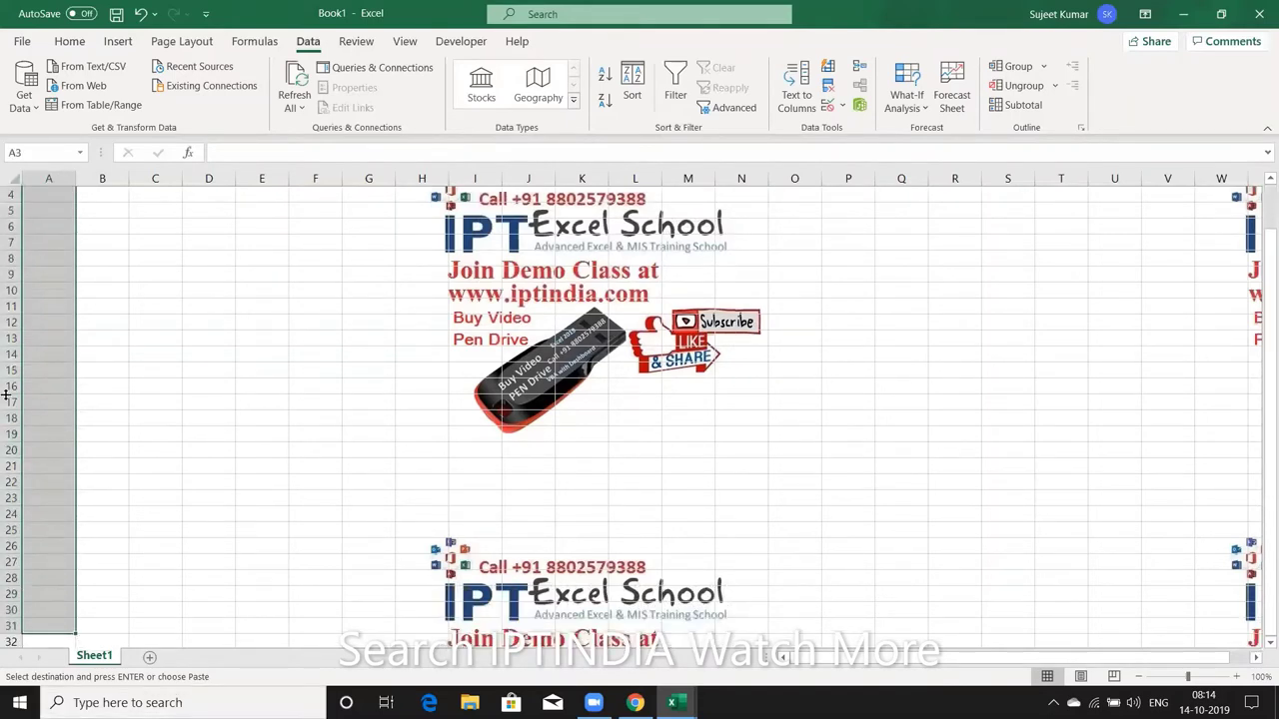
pyautogui.rightClick(43, 375)
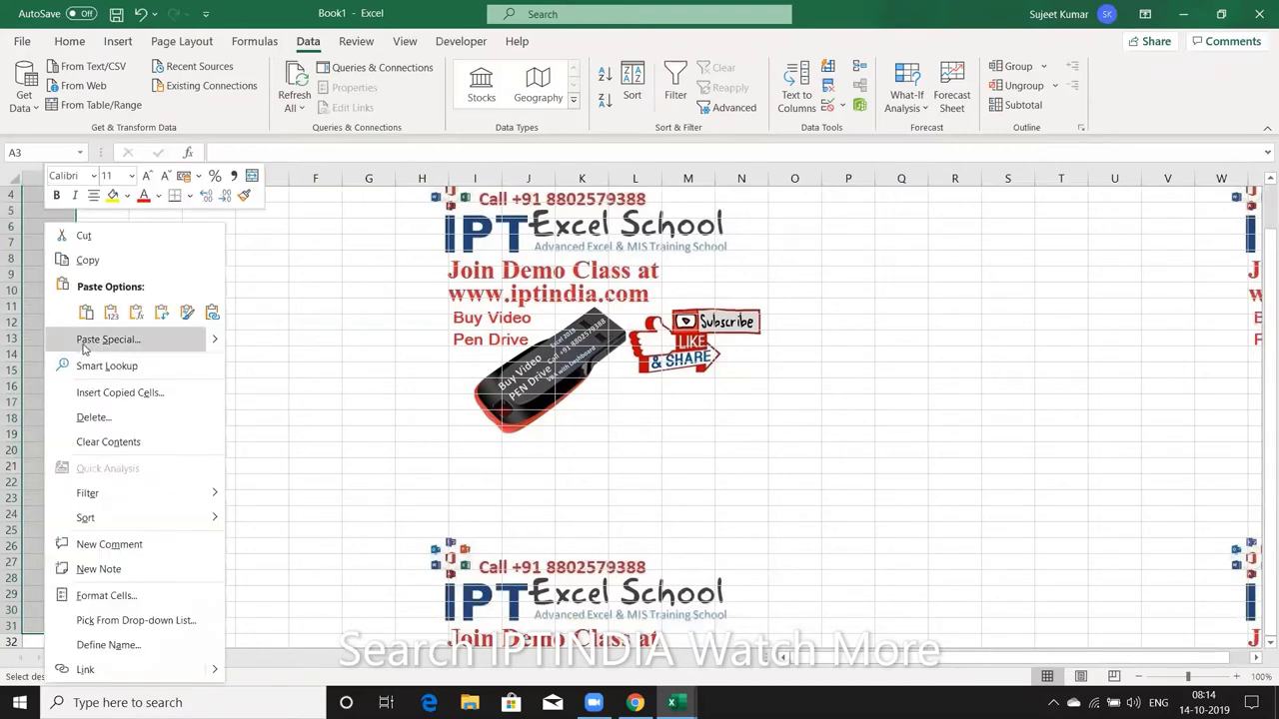
pyautogui.click(84, 349)
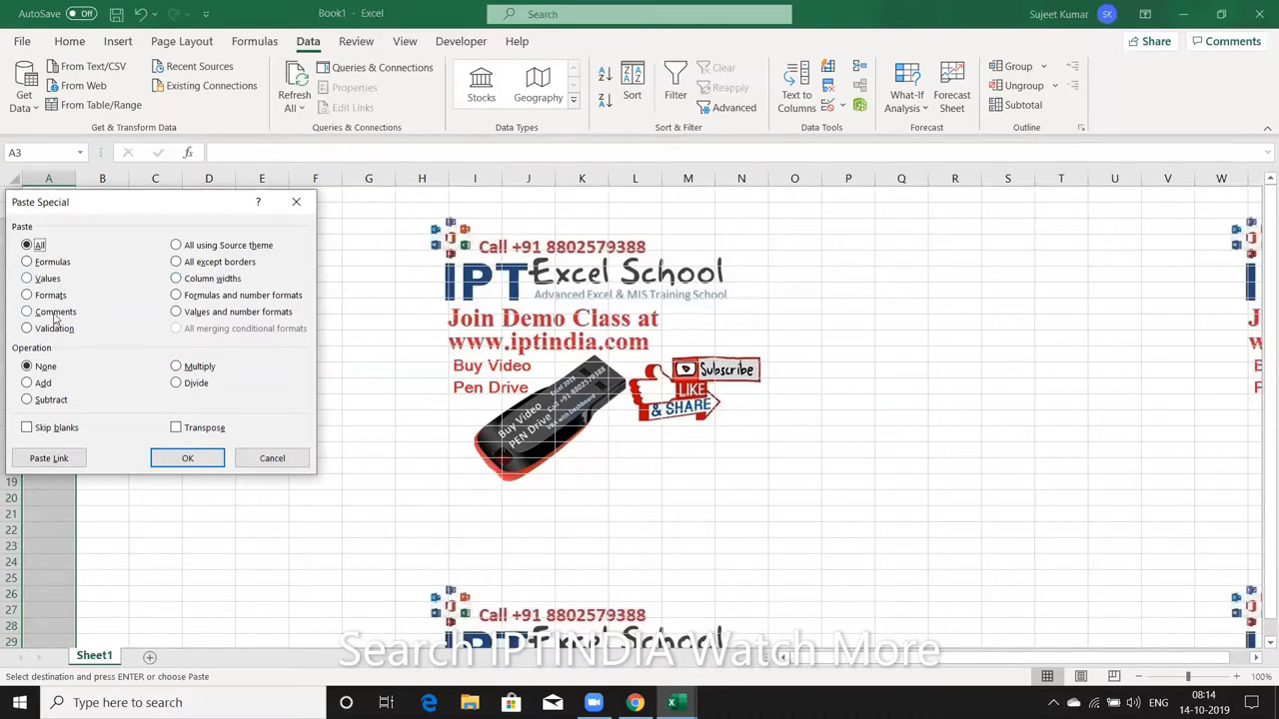
pyautogui.click(55, 329)
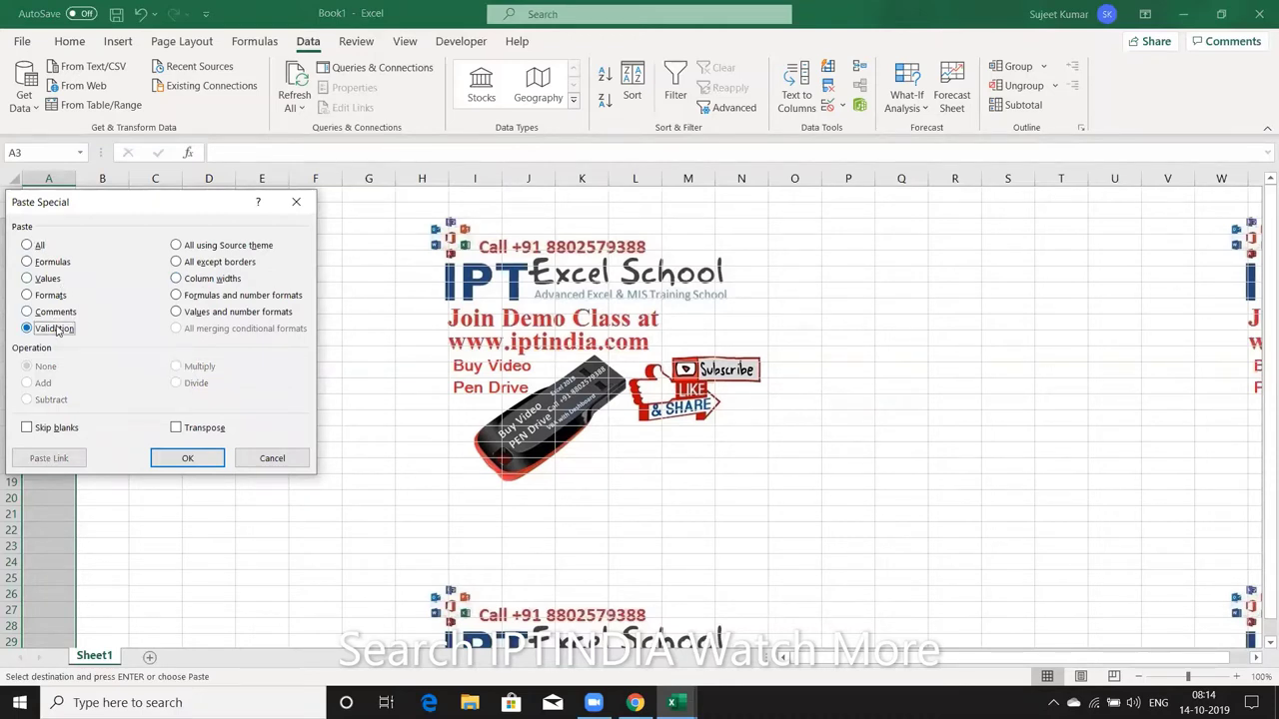
pyautogui.click(188, 458)
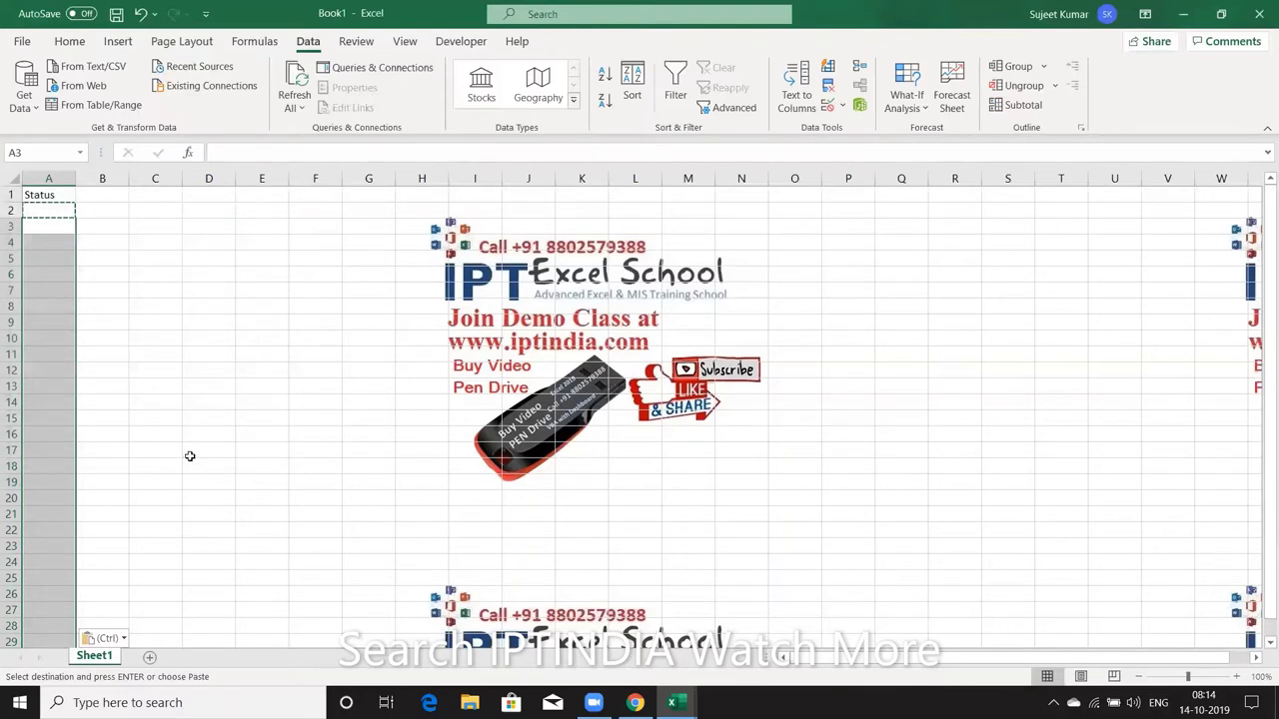
pyautogui.press('Escape')
# Enter 'sadsa' in A2, and see that 'asda asd' in A3 is rejected.
pyautogui.click(49, 209)
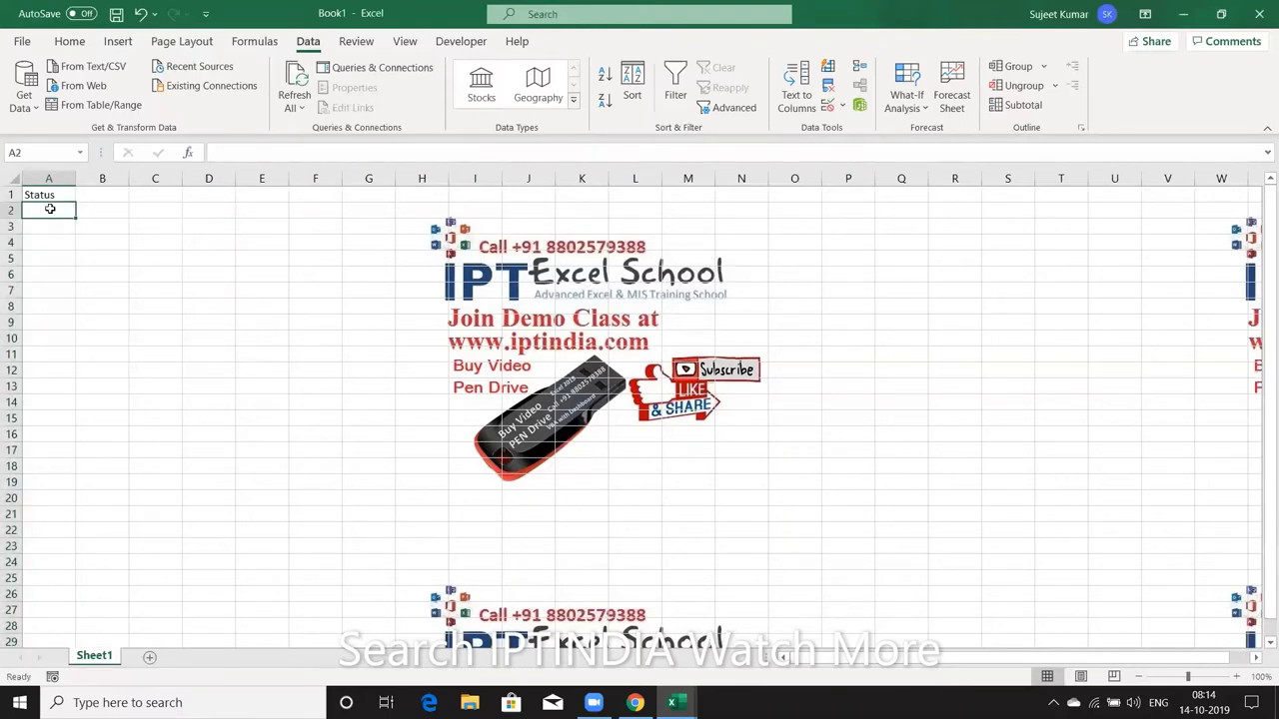
pyautogui.write('sadsa')
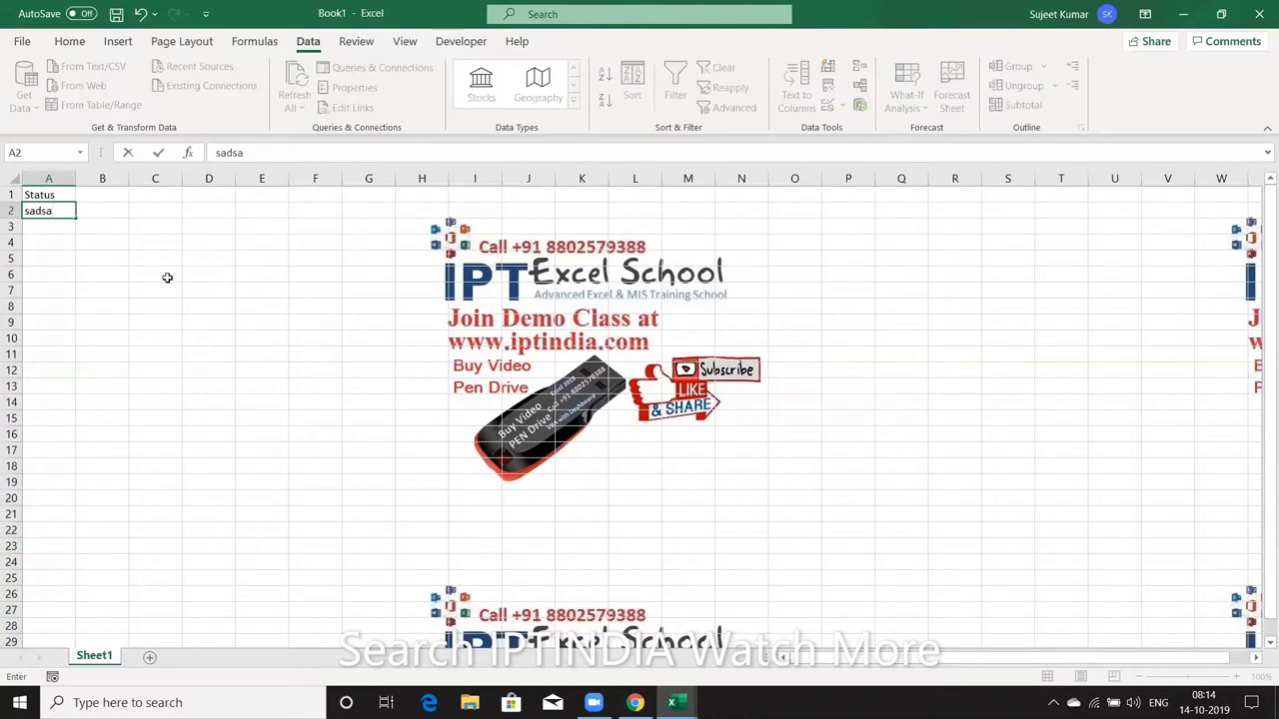
pyautogui.press('Return')
pyautogui.write('asda')
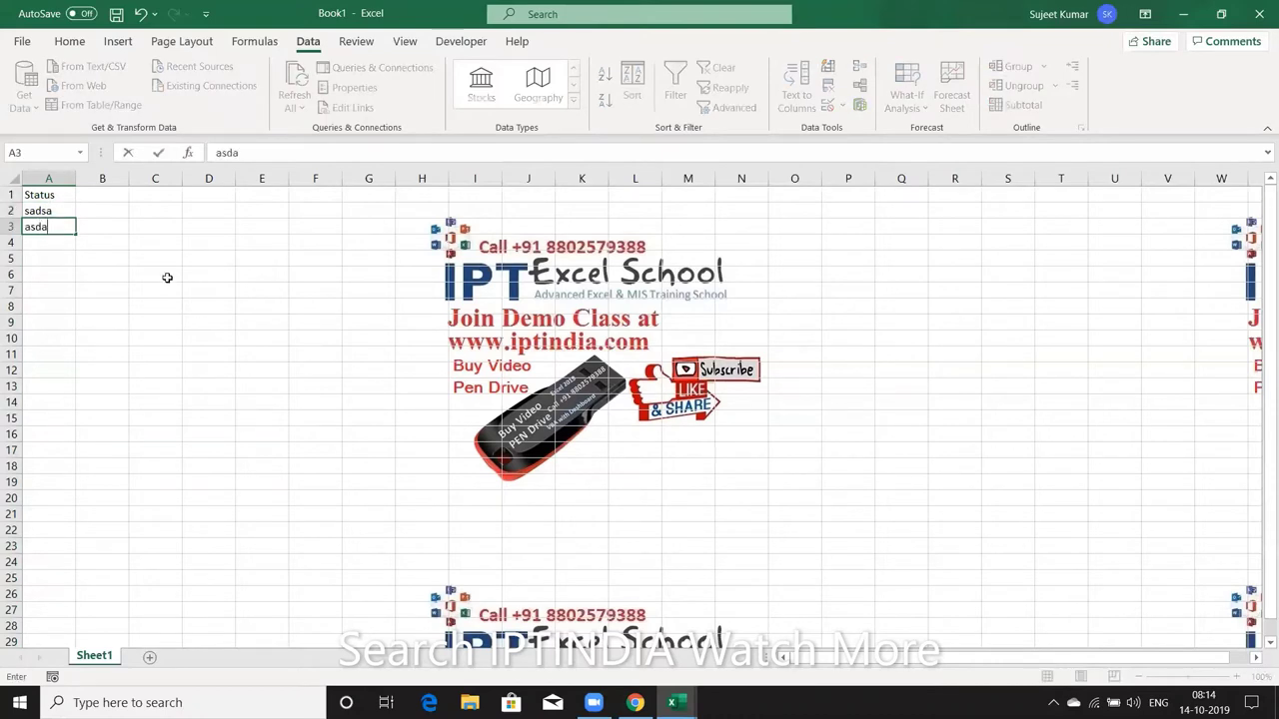
pyautogui.write(' asd')
pyautogui.press('Return')
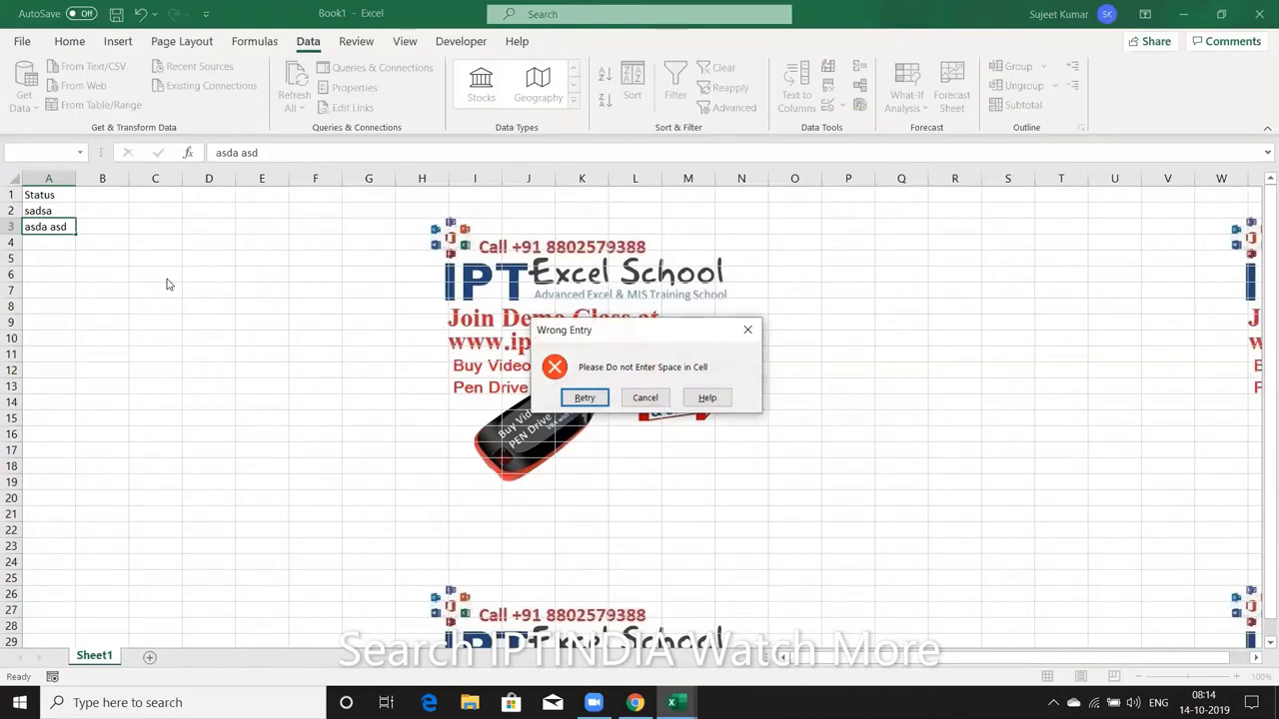
pyautogui.press('Escape')
# Enter 'asdsa14' in A4, then submit 'asd ads' in A5 to trigger the Wrong Entry alert.
pyautogui.write('asdsa')
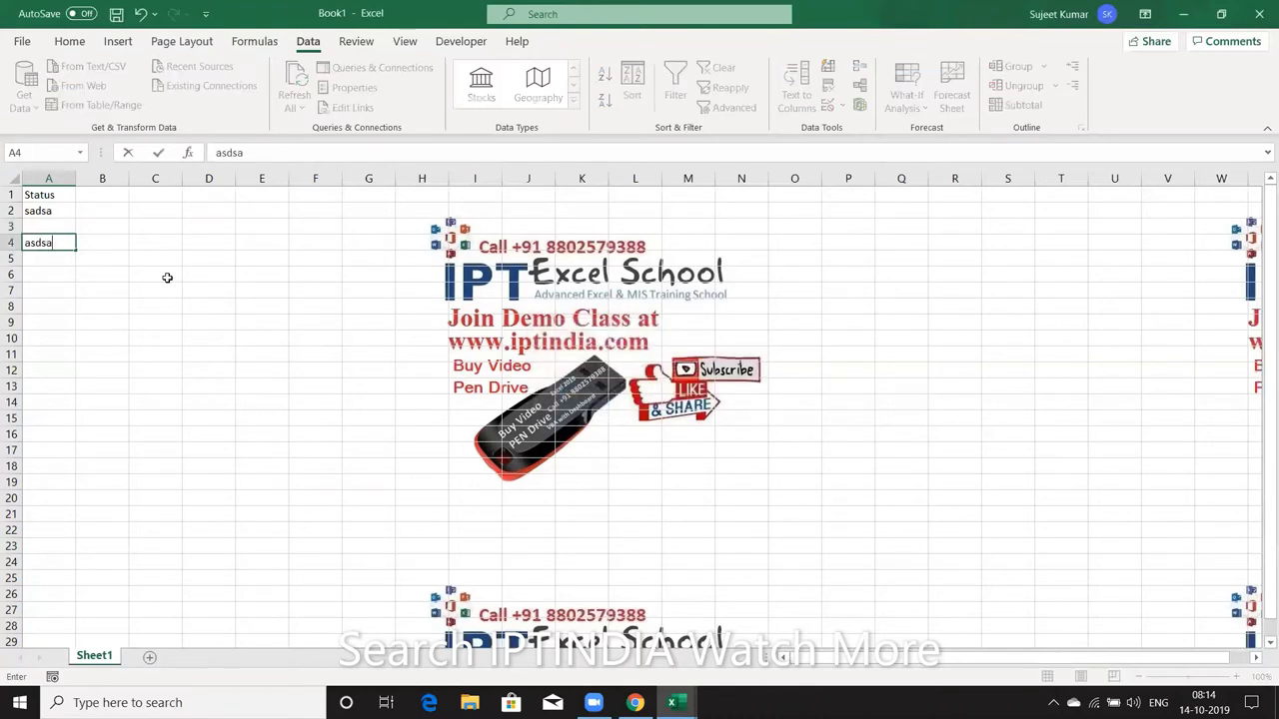
pyautogui.write('14')
pyautogui.press('Return')
pyautogui.write('a')
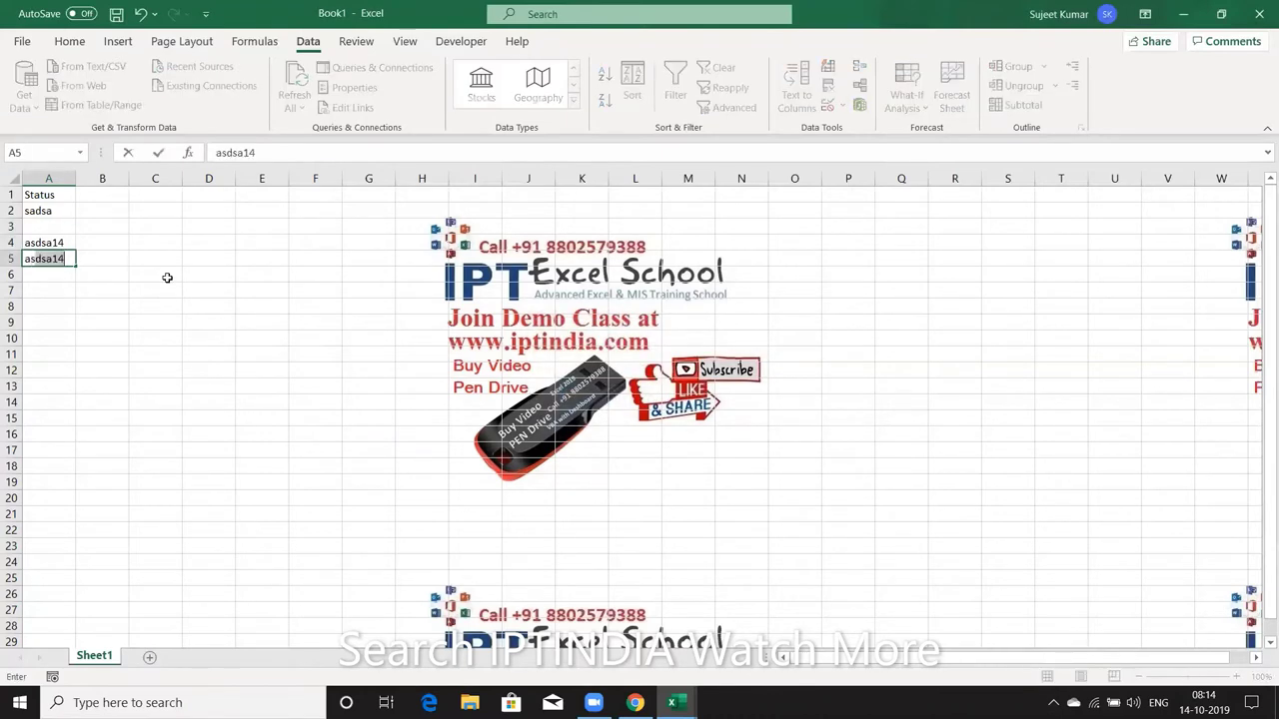
pyautogui.write('sd ads')
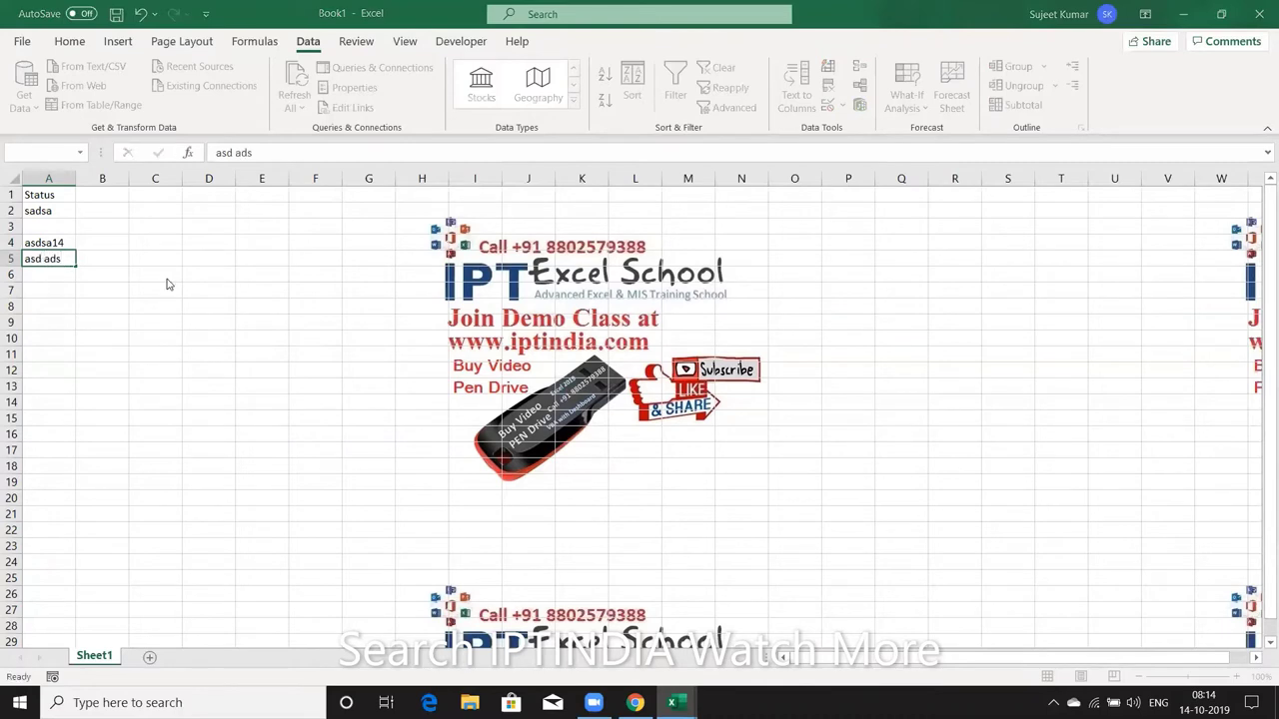
pyautogui.press('F2')
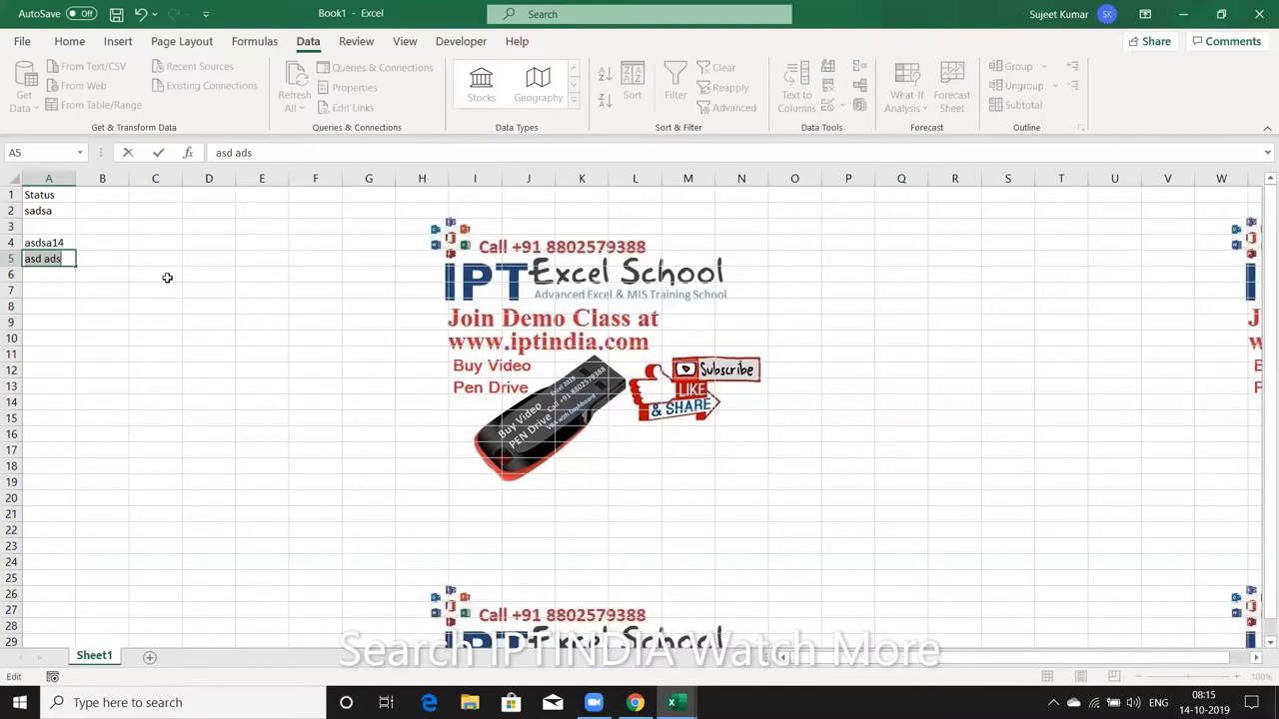
pyautogui.hotkey('ctrl', 'Return')
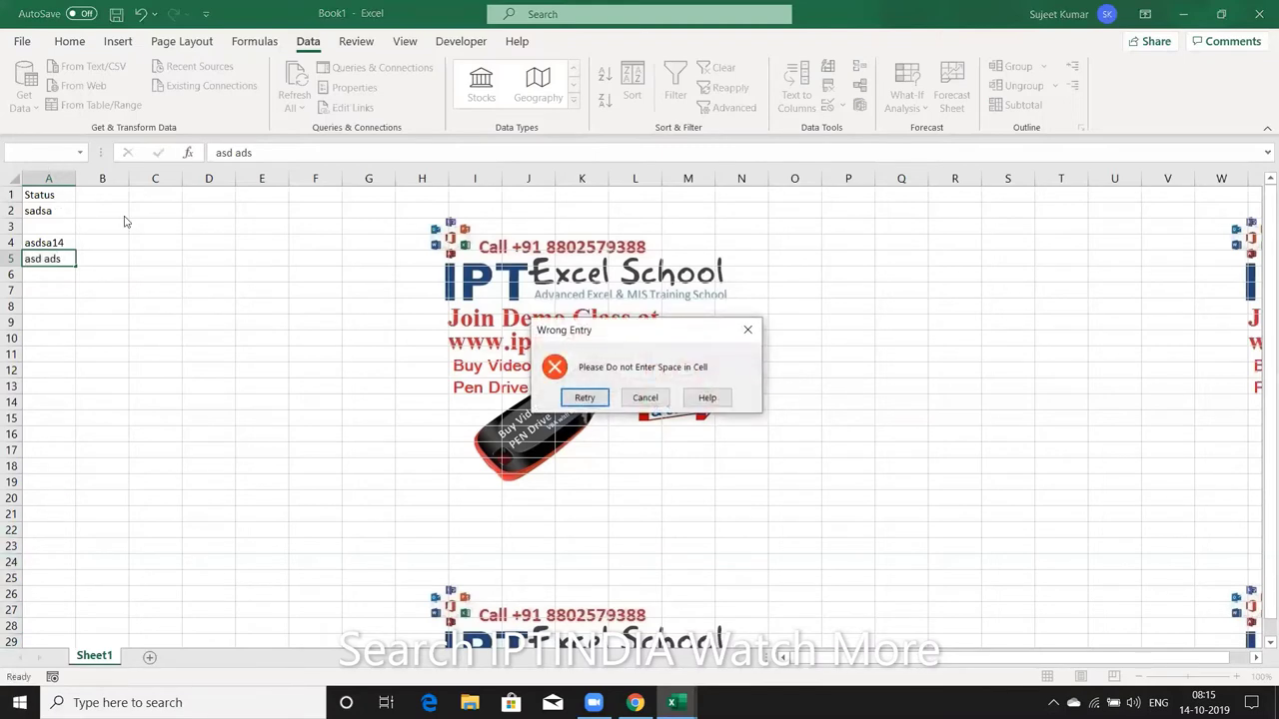
# Cancel the Wrong Entry alert, clear all of column A, and select B2.
pyautogui.press('Escape')
pyautogui.click(46, 178)
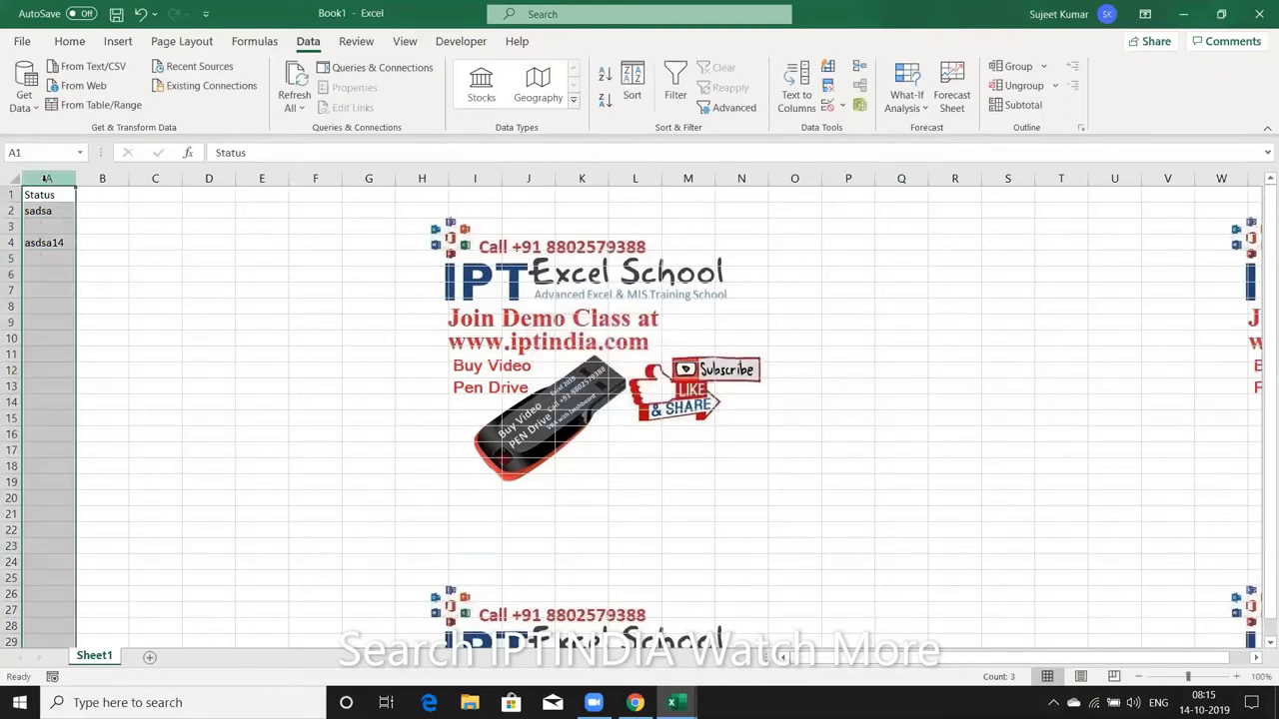
pyautogui.press('Delete')
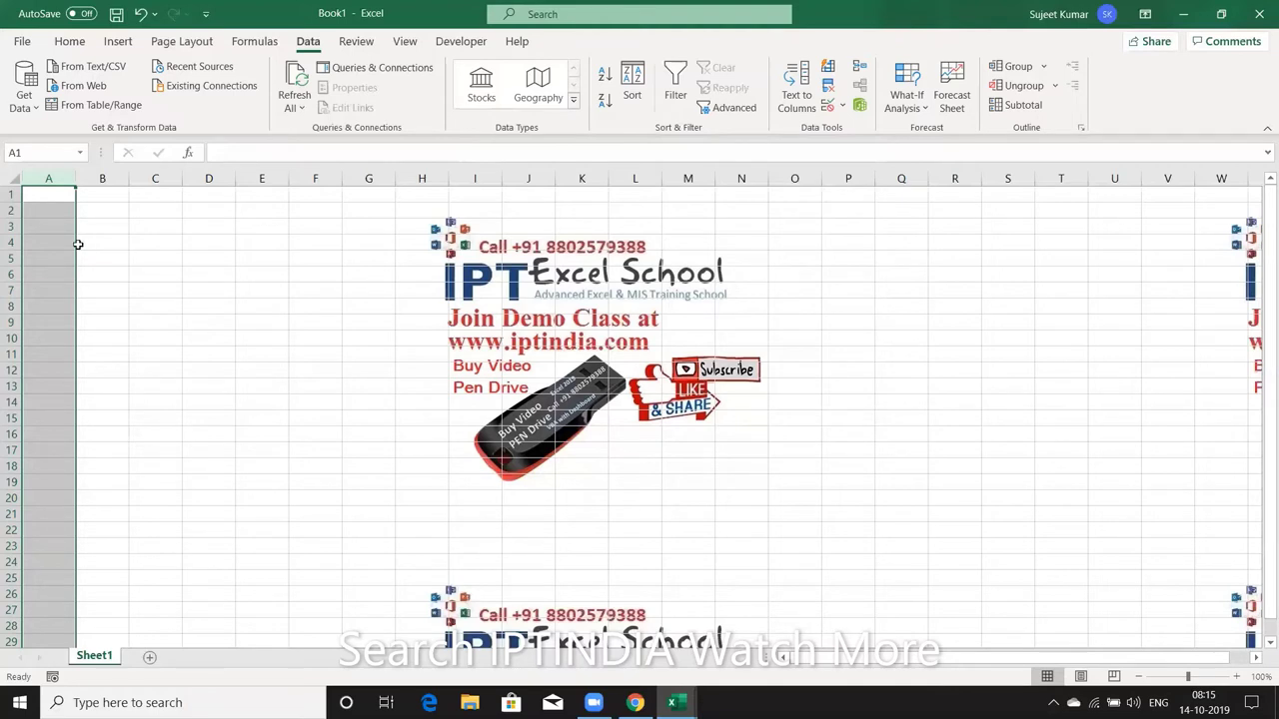
pyautogui.click(92, 208)
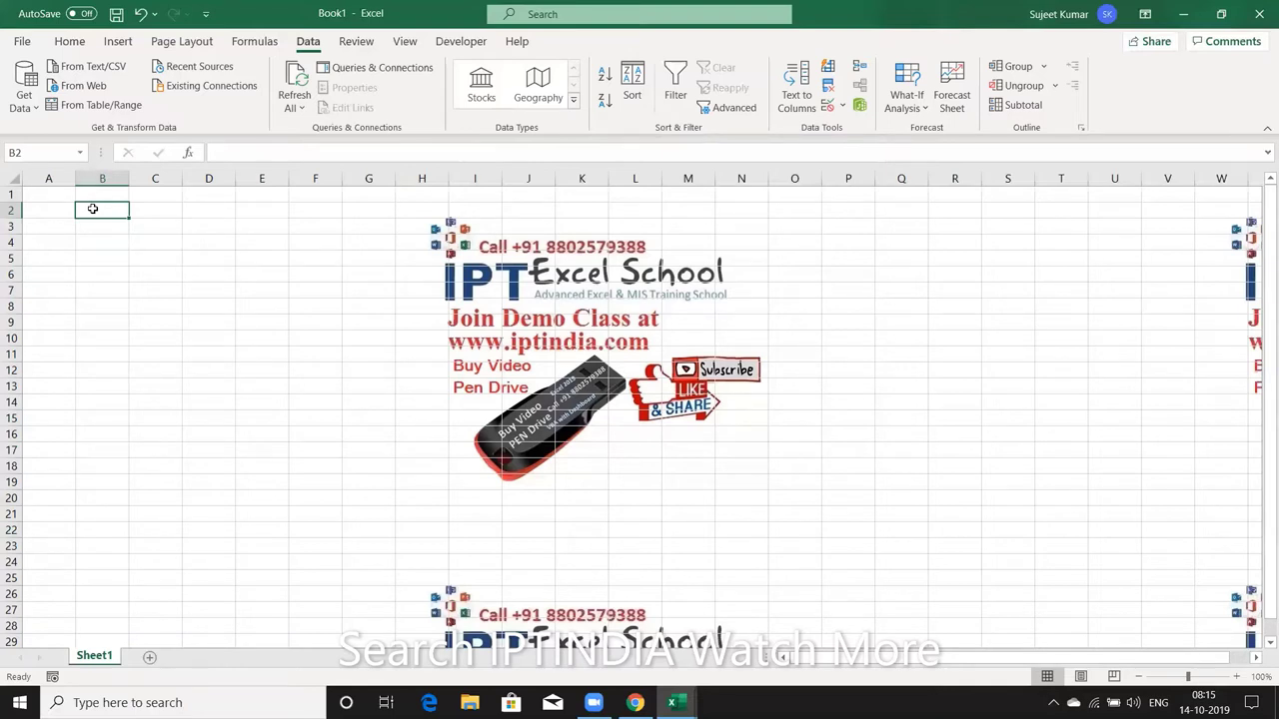
pyautogui.write('12,')
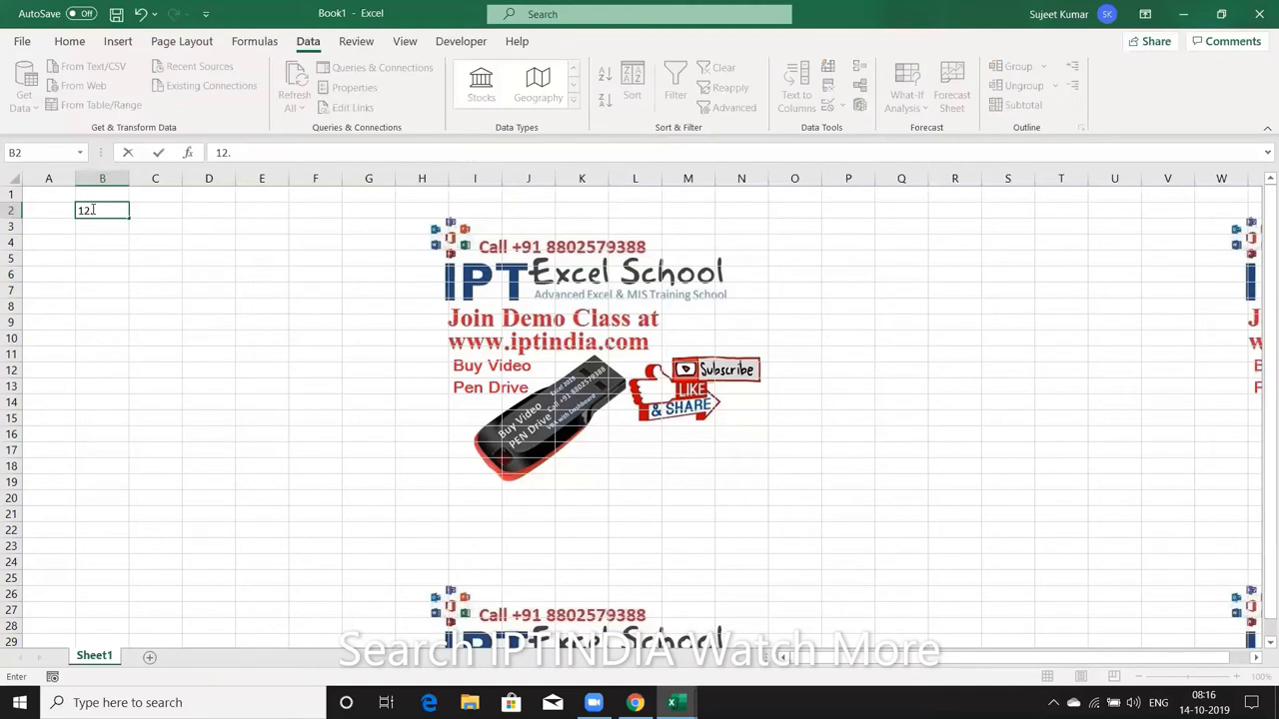
pyautogui.write('16')
pyautogui.write(',5')
pyautogui.write(',7,')
pyautogui.write('18')
pyautogui.press('Return')
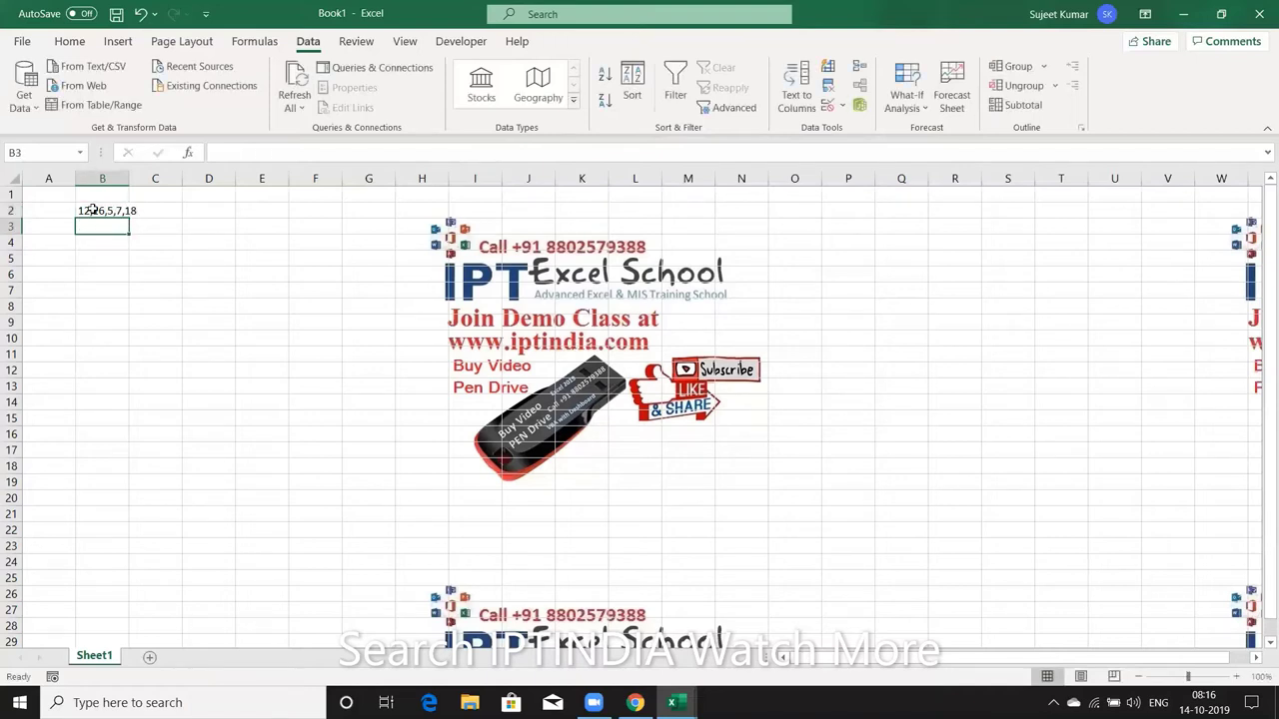
pyautogui.write('5')
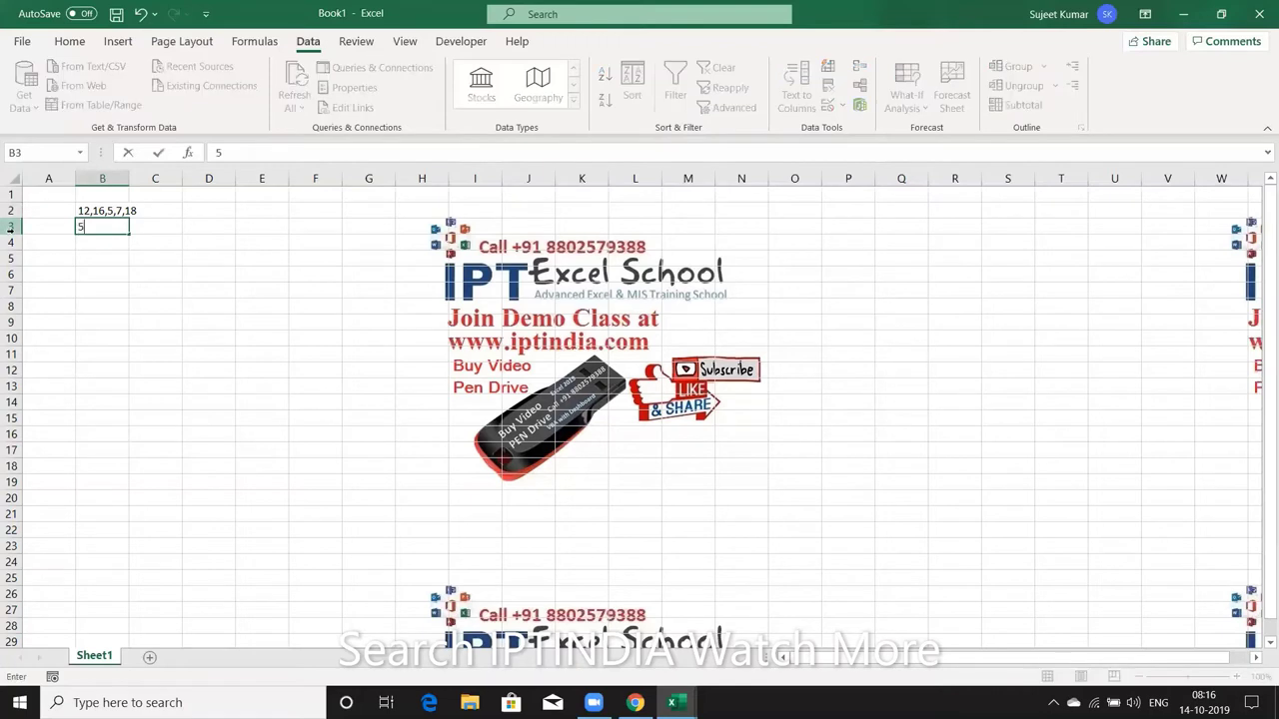
pyautogui.write(',7,')
pyautogui.write('12,')
pyautogui.write('16,18')
pyautogui.press('Return')
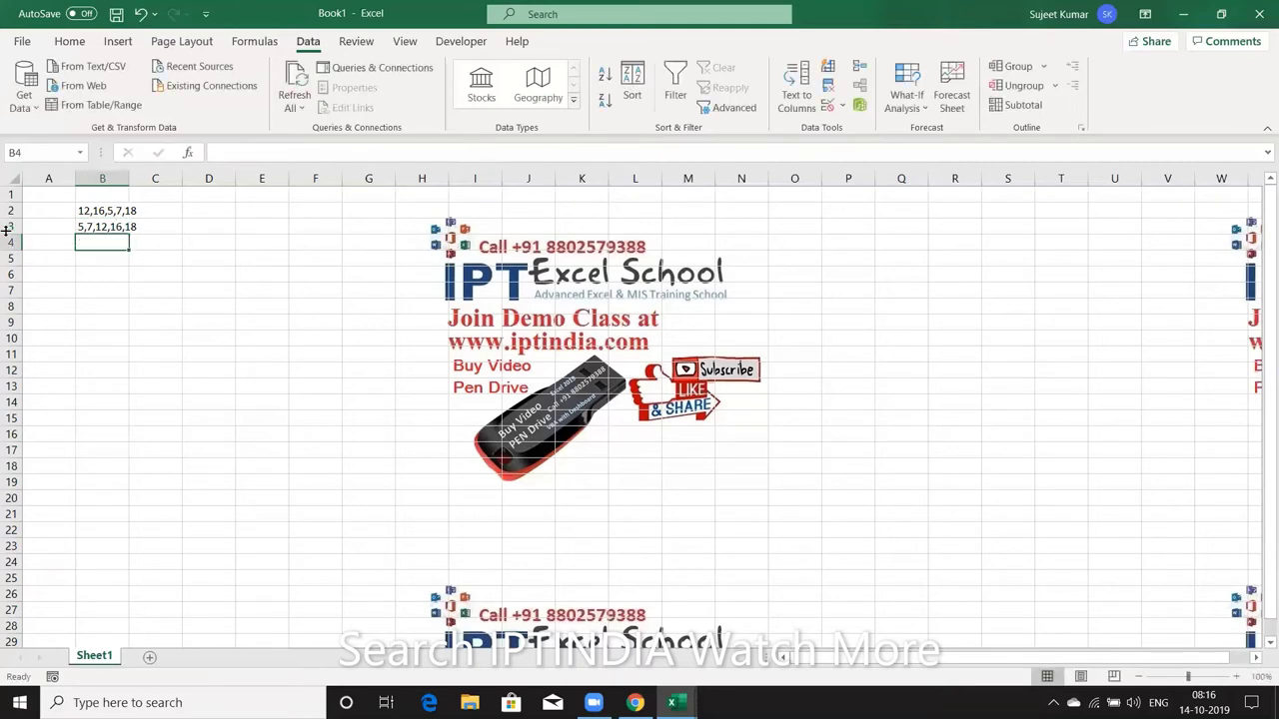
pyautogui.press('Up')
pyautogui.press('Up')
pyautogui.hotkey('shift', 'Down')
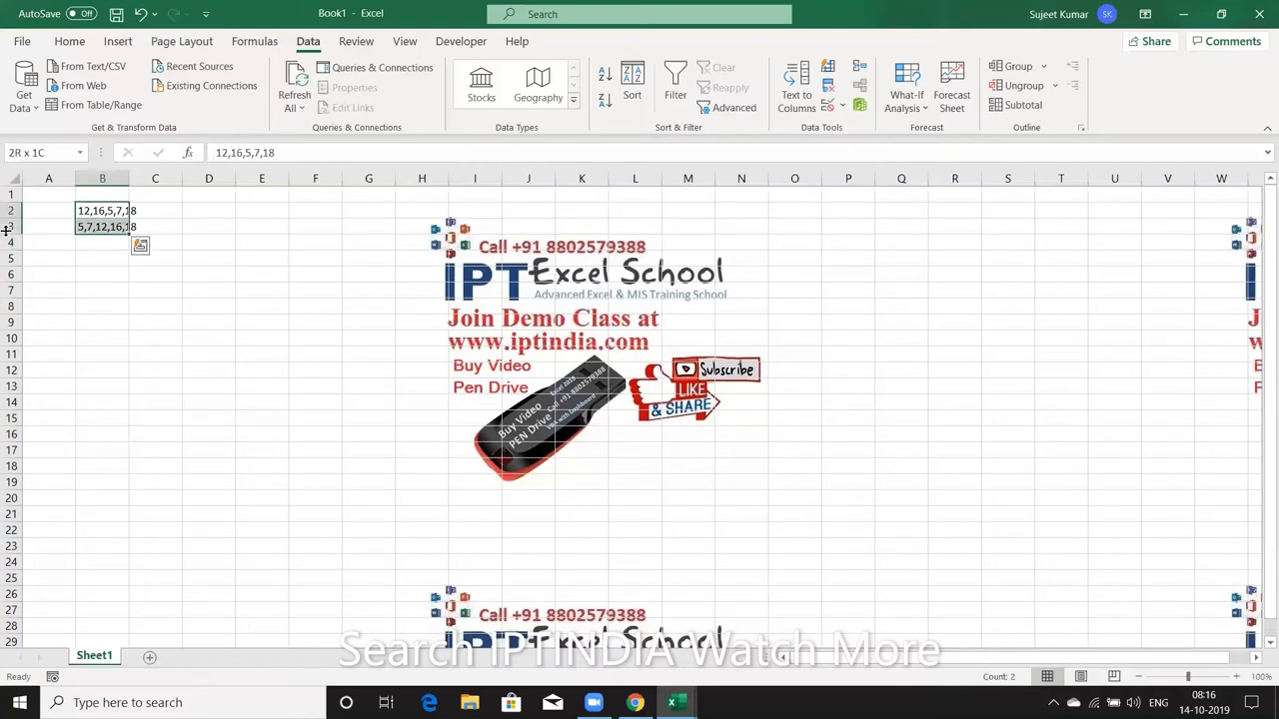
pyautogui.press('Delete')
pyautogui.press('Down')
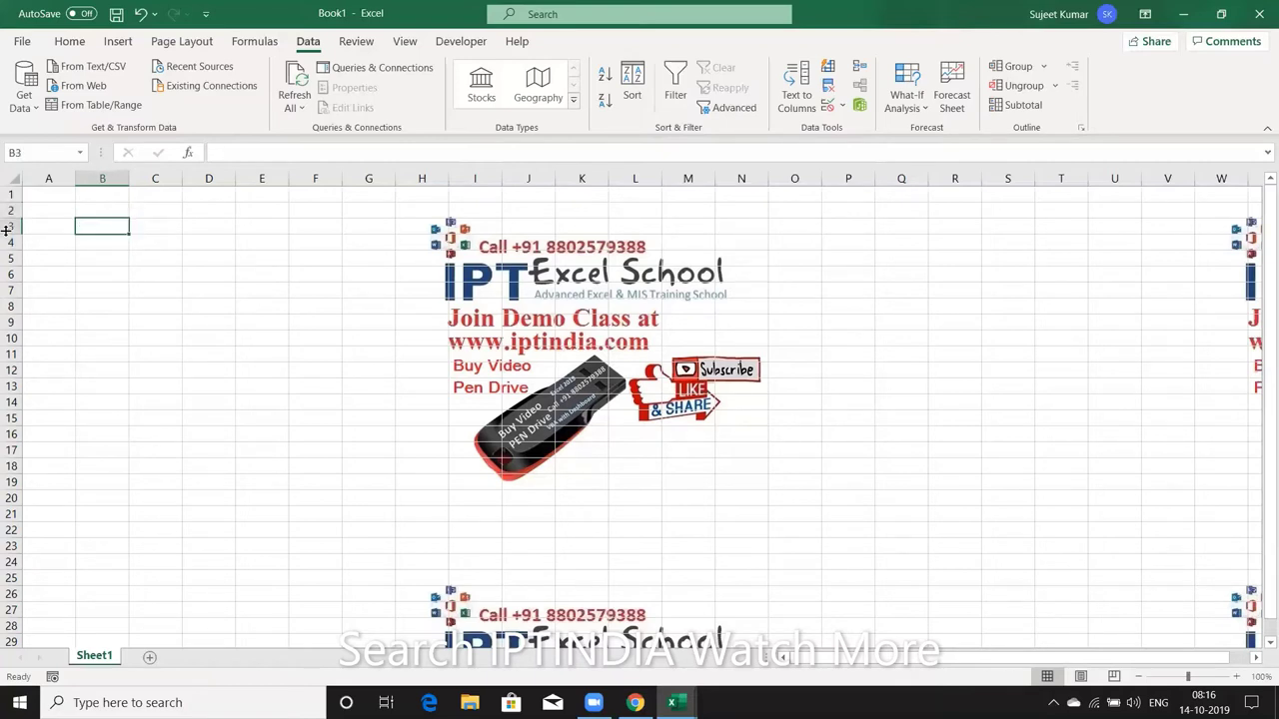
# Enter the numbers 1, 2, 3, 4 across B2:E2.
pyautogui.press('Up')
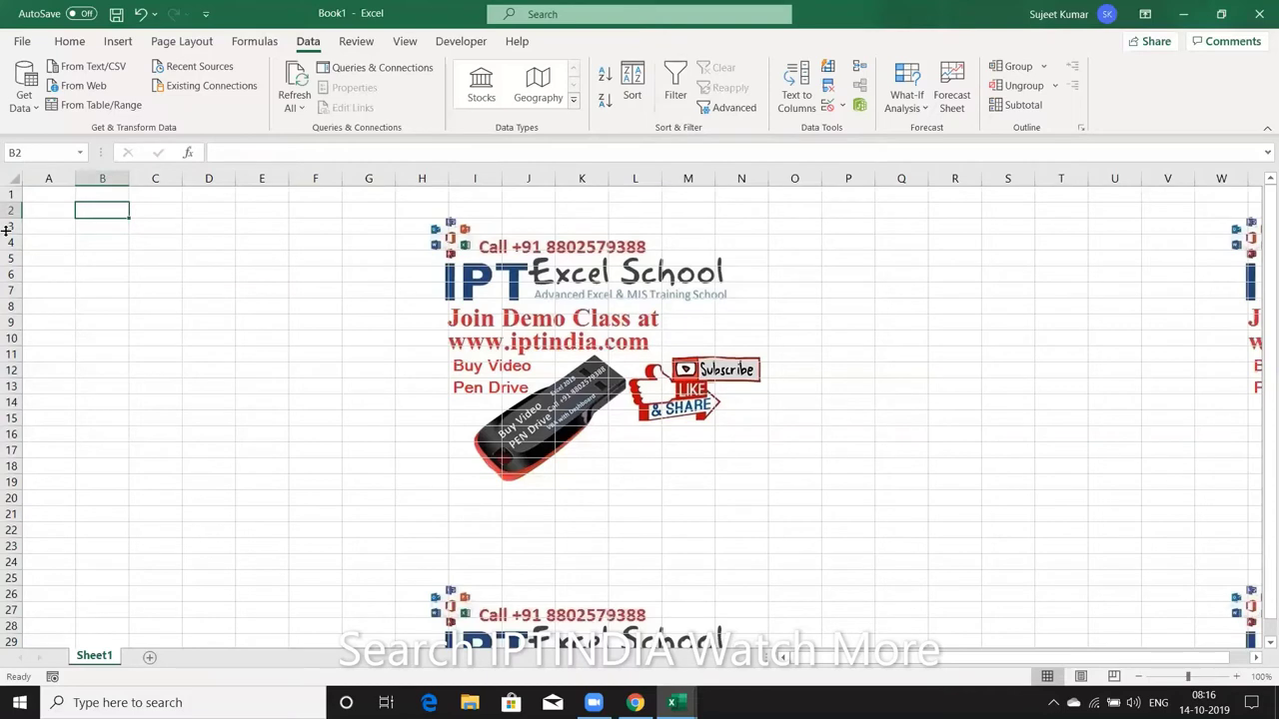
pyautogui.write('1')
pyautogui.press('Tab')
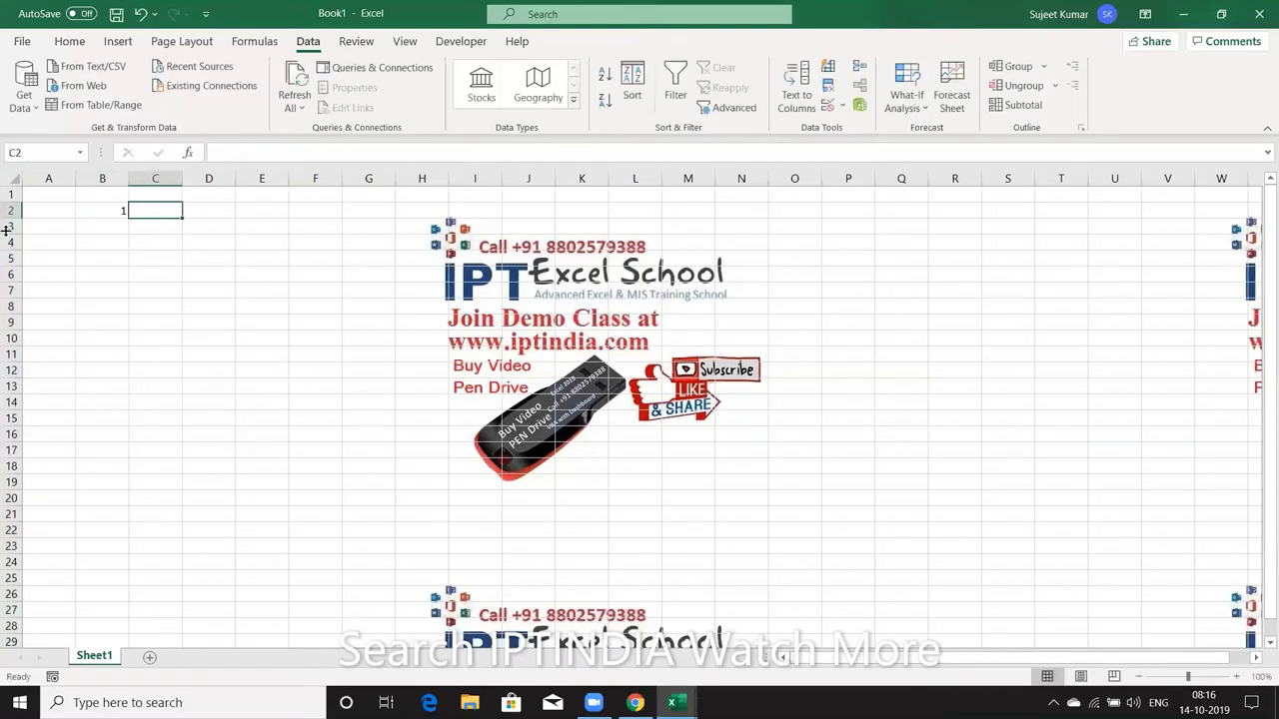
pyautogui.write('2')
pyautogui.press('Tab')
pyautogui.write('3')
pyautogui.press('Tab')
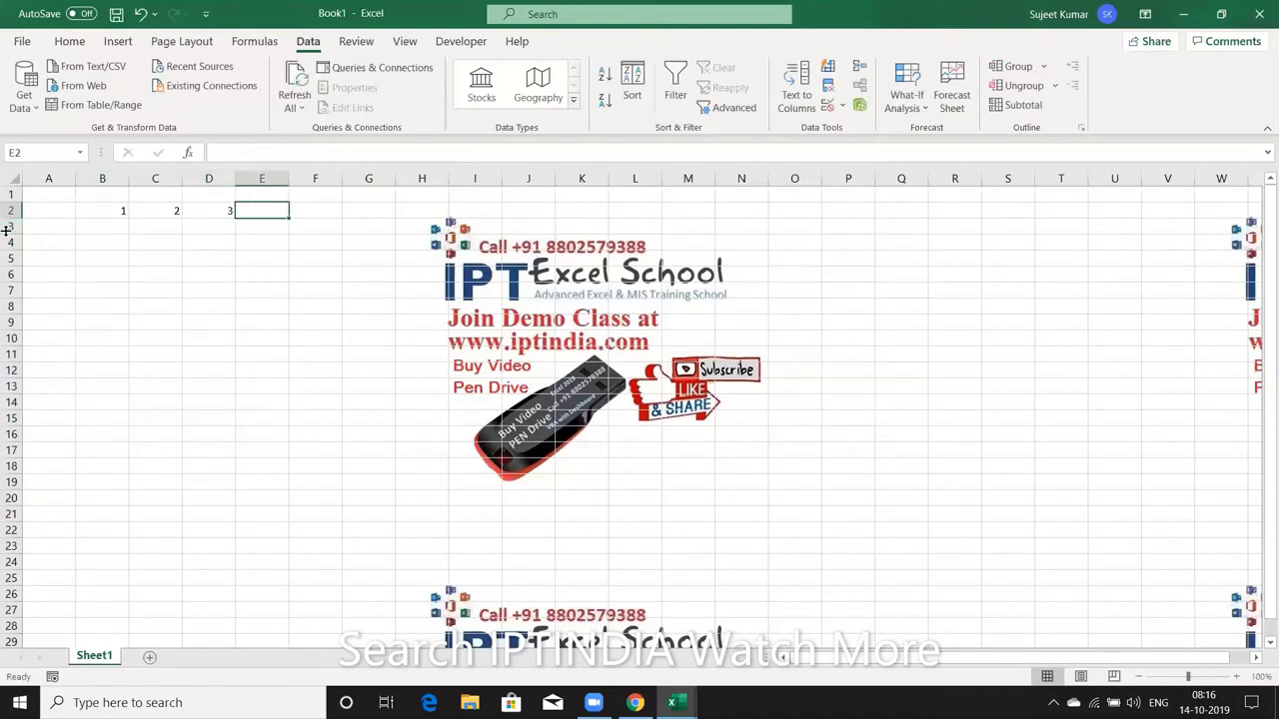
pyautogui.write('4')
pyautogui.press('Tab')
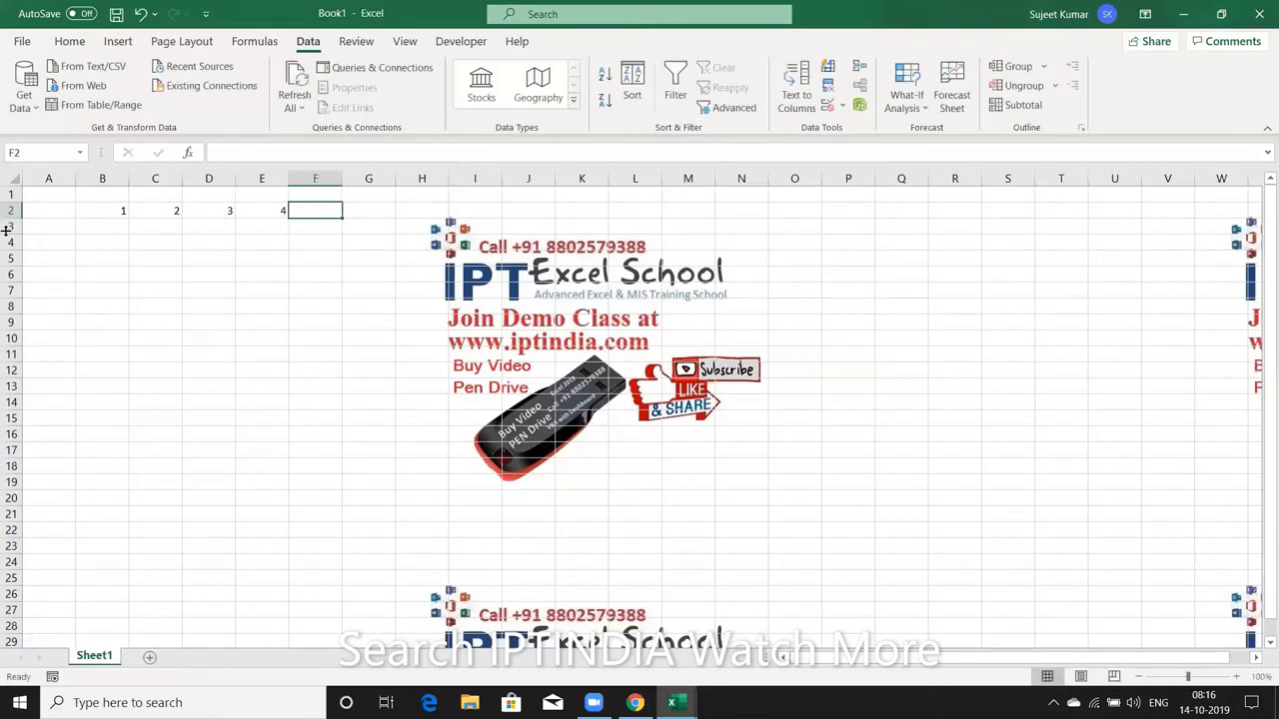
# Fill B3:E3 with the array formula ={1,2,3,4} using Ctrl+Shift+Enter.
pyautogui.press('Left')
pyautogui.press('Left')
pyautogui.press('Left')
pyautogui.press('Left')
pyautogui.press('Down')
pyautogui.hotkey('shift', 'Right')
pyautogui.hotkey('shift', 'Right')
pyautogui.hotkey('shift', 'Right')
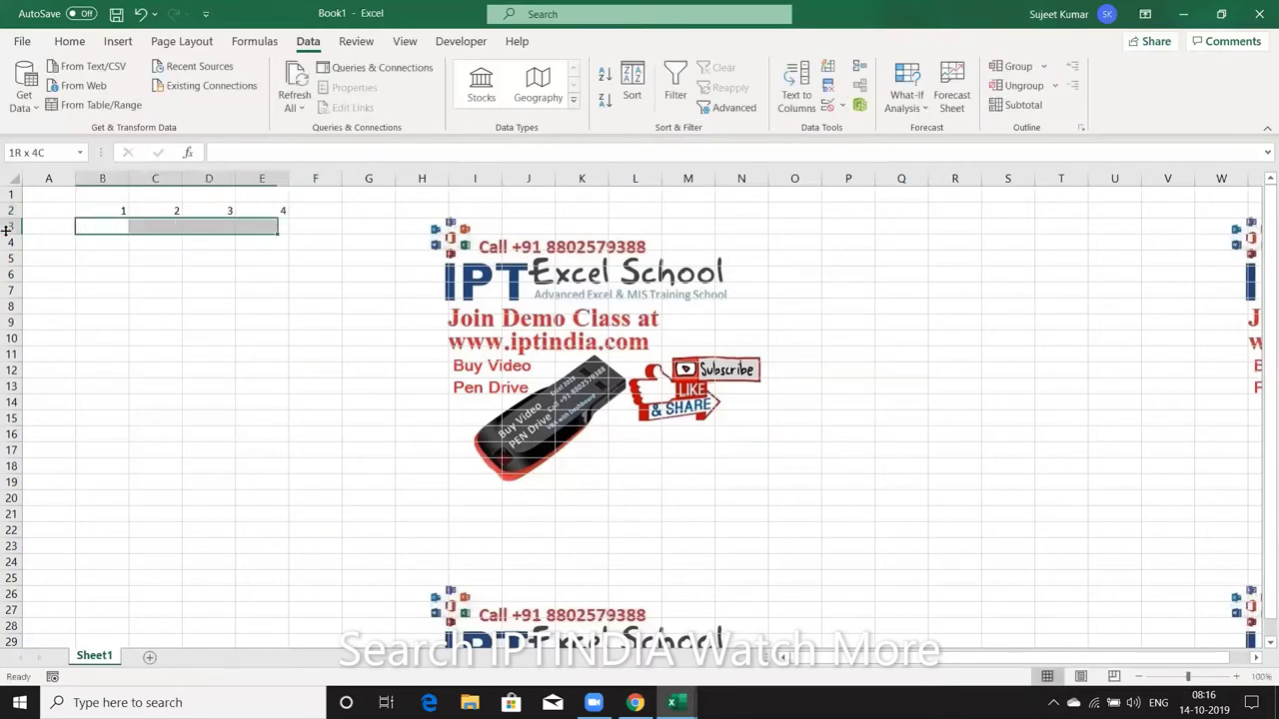
pyautogui.write('=')
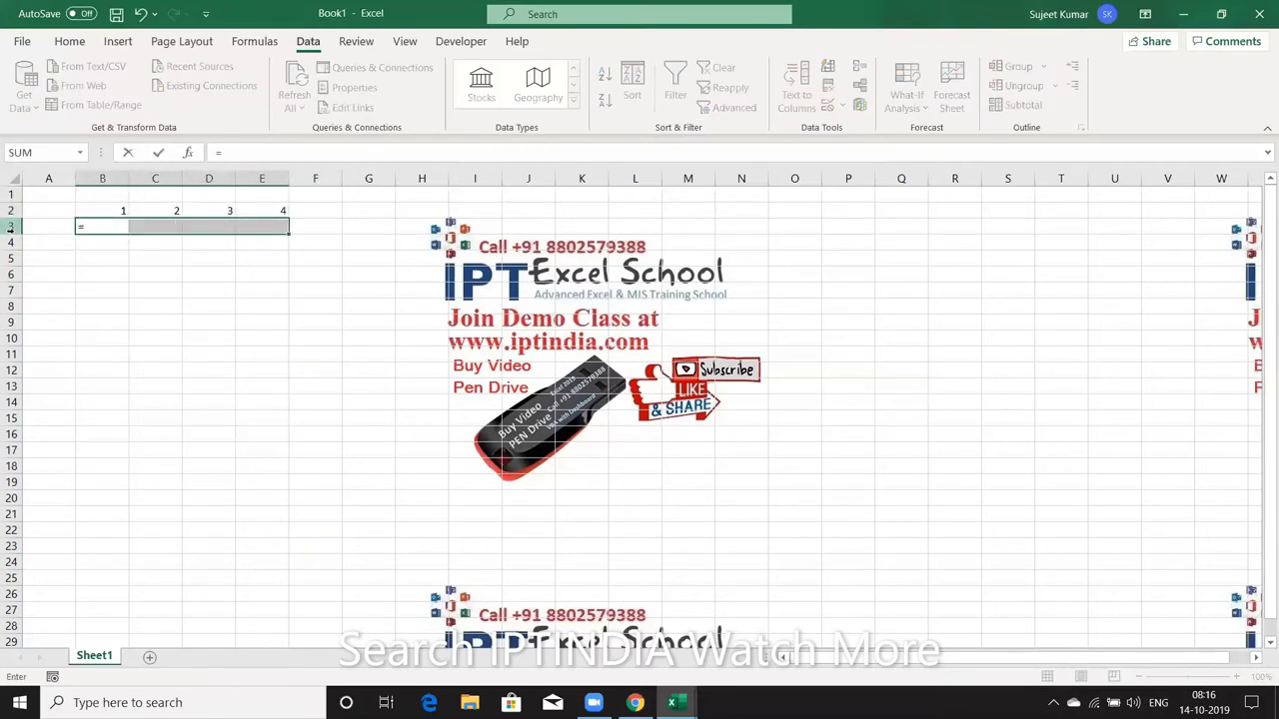
pyautogui.write('{1')
pyautogui.write(',2,3')
pyautogui.write(',4')
pyautogui.write('}')
pyautogui.hotkey('ctrl', 'shift', 'Return')
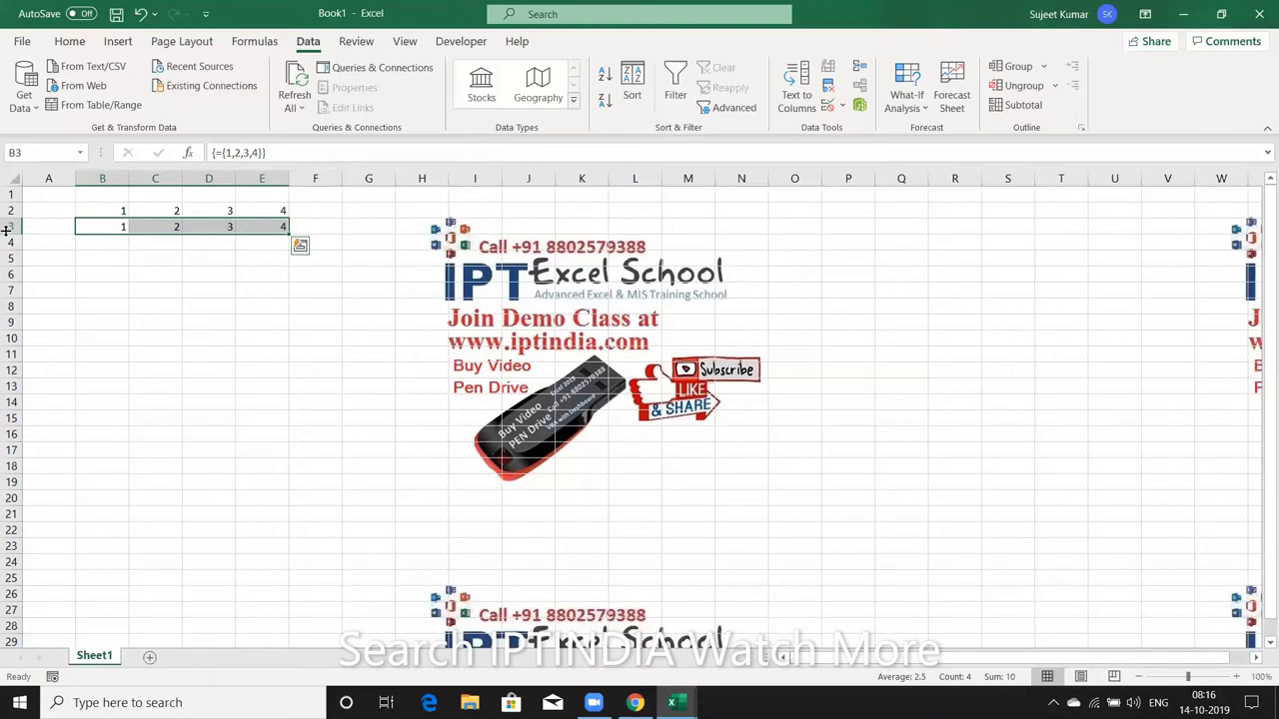
pyautogui.press('Down')
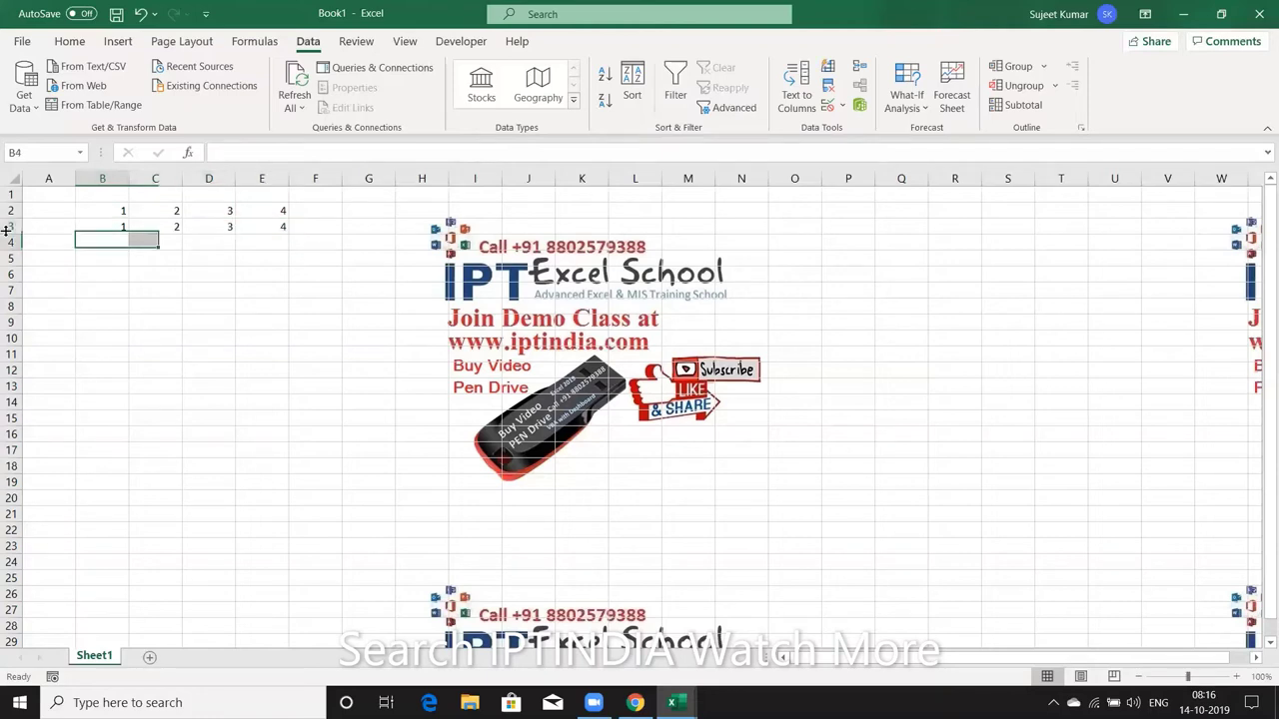
pyautogui.press('Left')
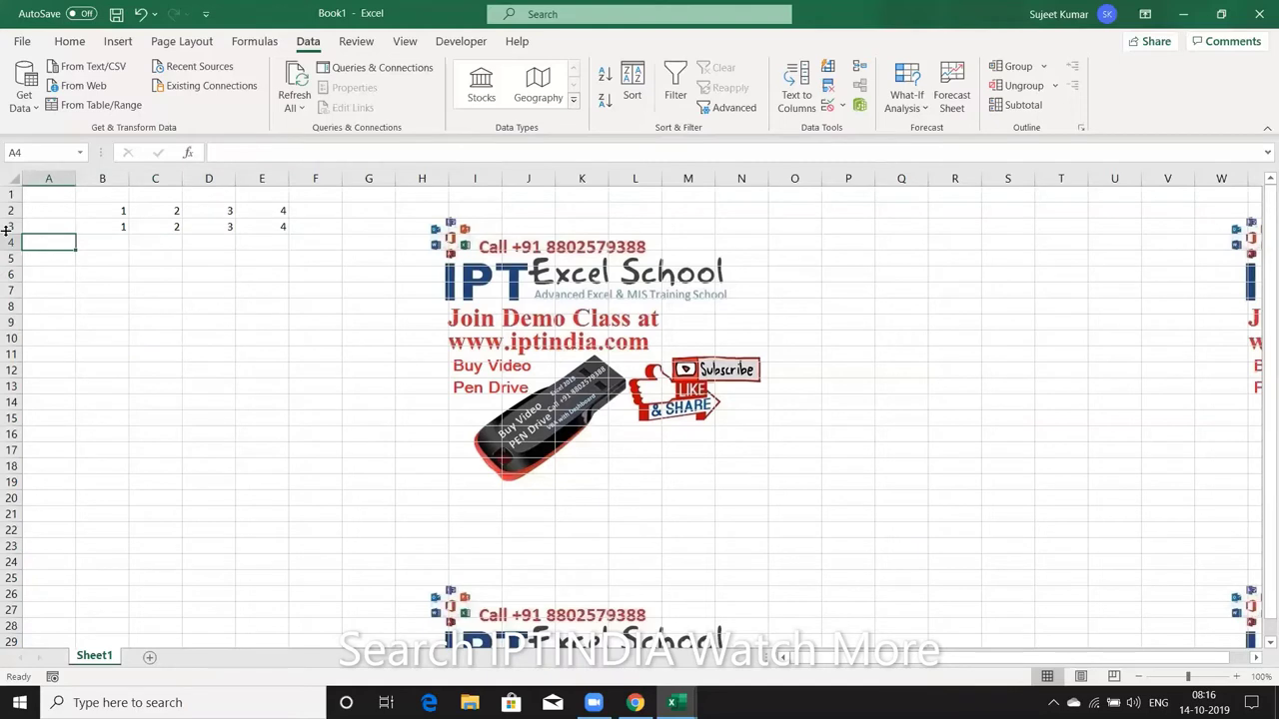
# Enter a first name in A4 and the letters S, J, E, E, T across B5:F5.
pyautogui.write('Sujee')
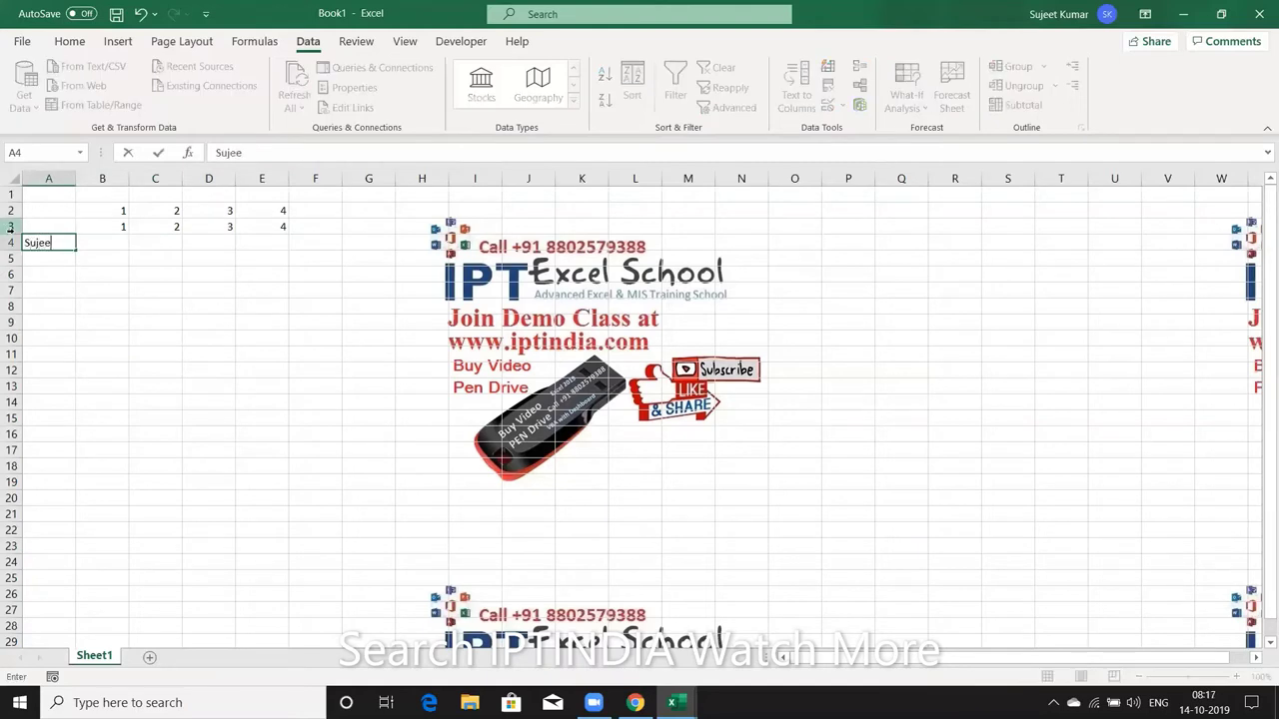
pyautogui.write('t')
pyautogui.press('Tab')
pyautogui.press('Down')
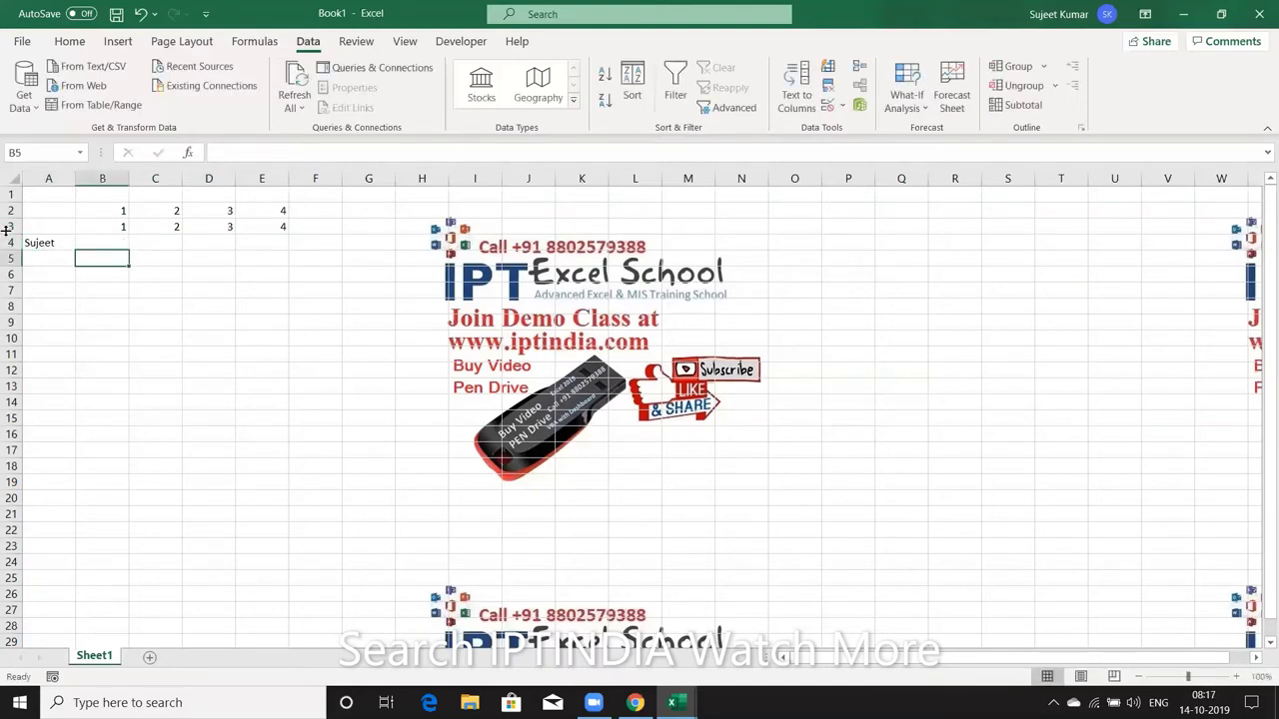
pyautogui.write('S')
pyautogui.press('Tab')
pyautogui.write('J')
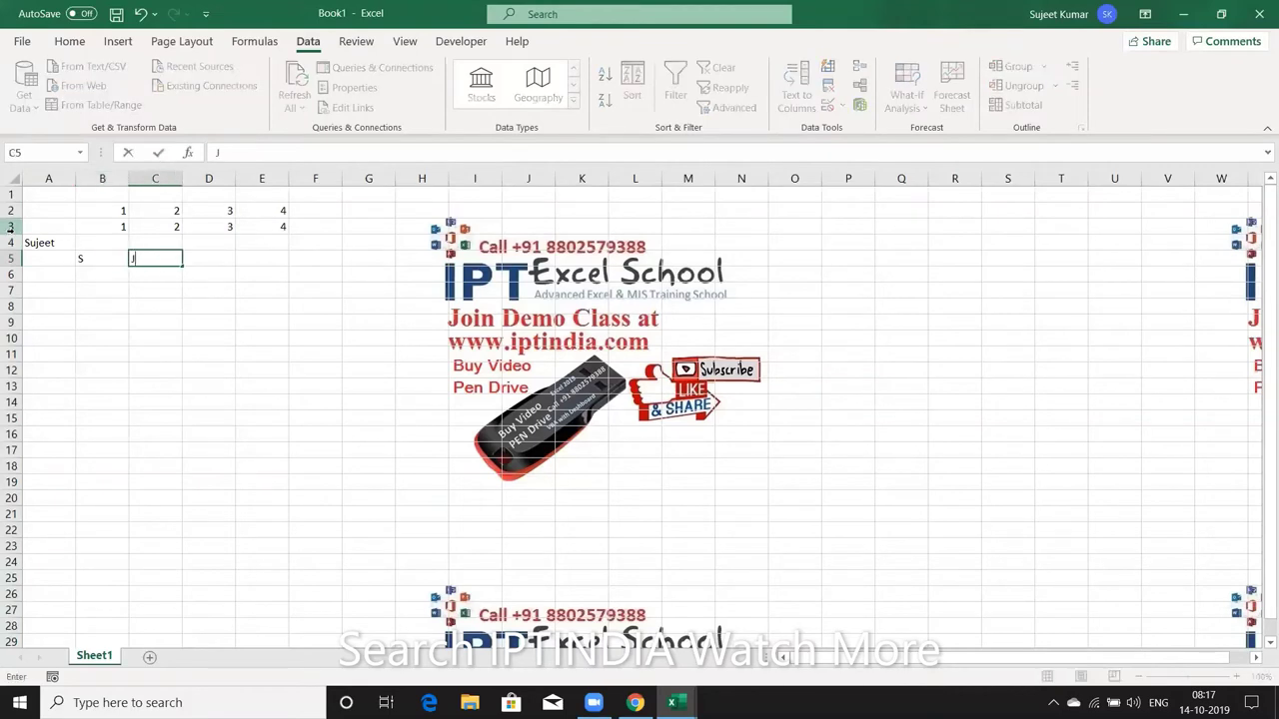
pyautogui.press('Tab')
pyautogui.write('E')
pyautogui.press('Tab')
pyautogui.write('E')
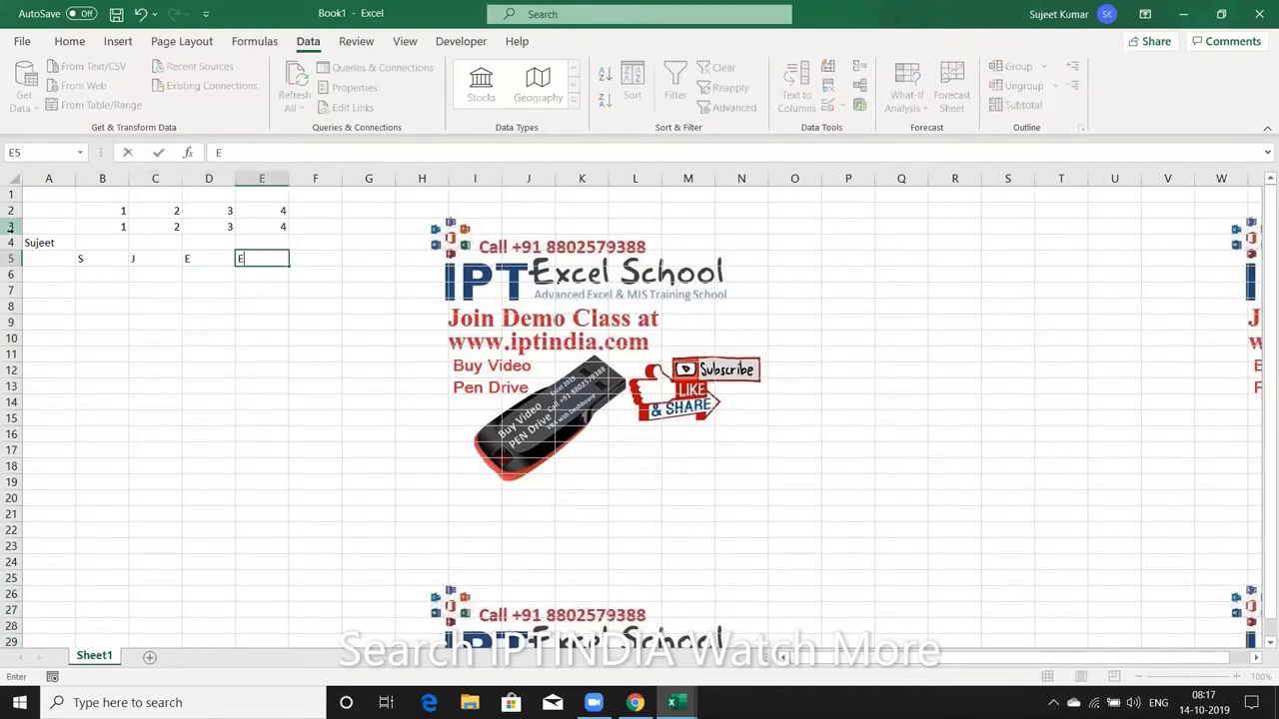
pyautogui.press('Tab')
pyautogui.write('T')
pyautogui.press('Return')
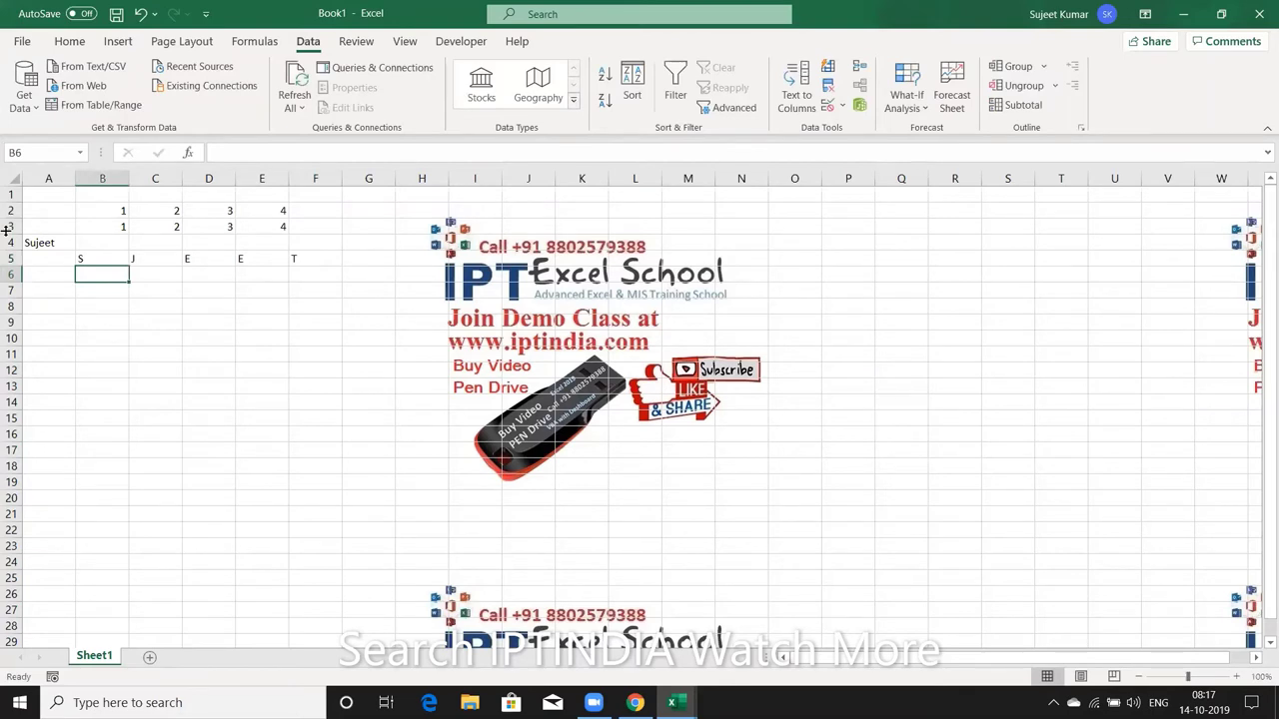
# Enter =MID(A4,1,1) in B6 and =MID(A4,2,1) in C6.
pyautogui.write('=mid')
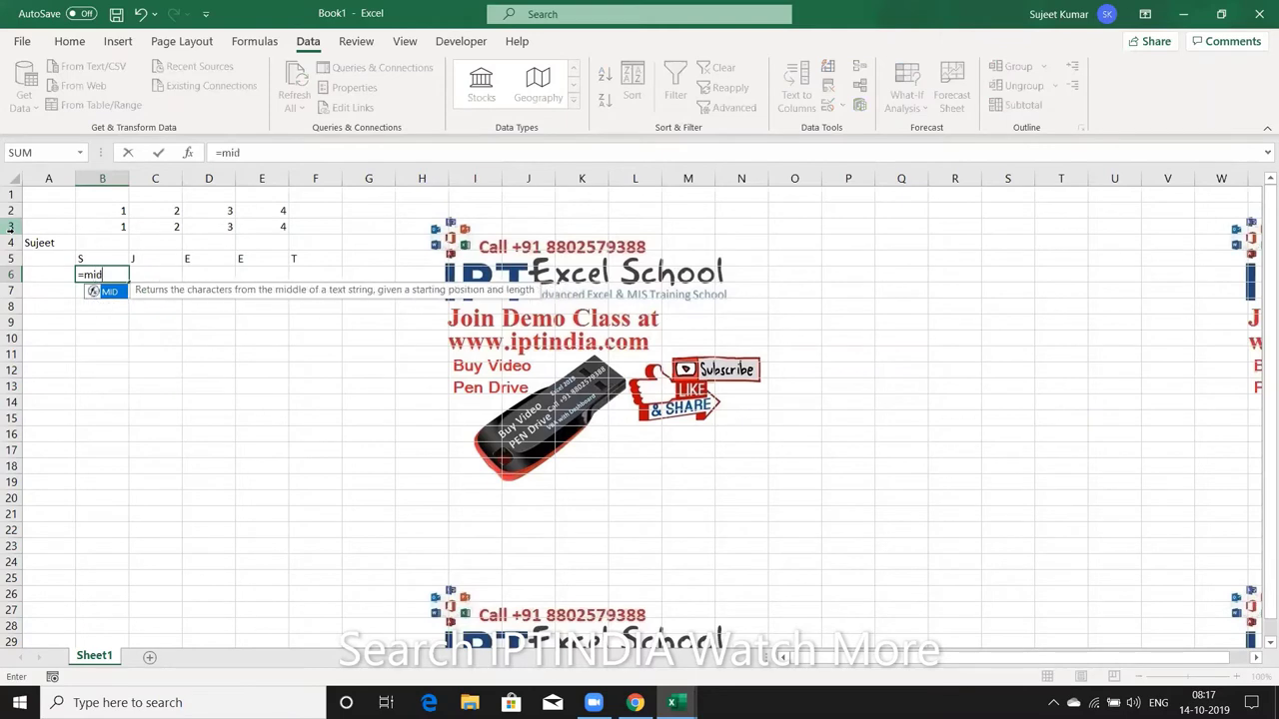
pyautogui.press('Tab')
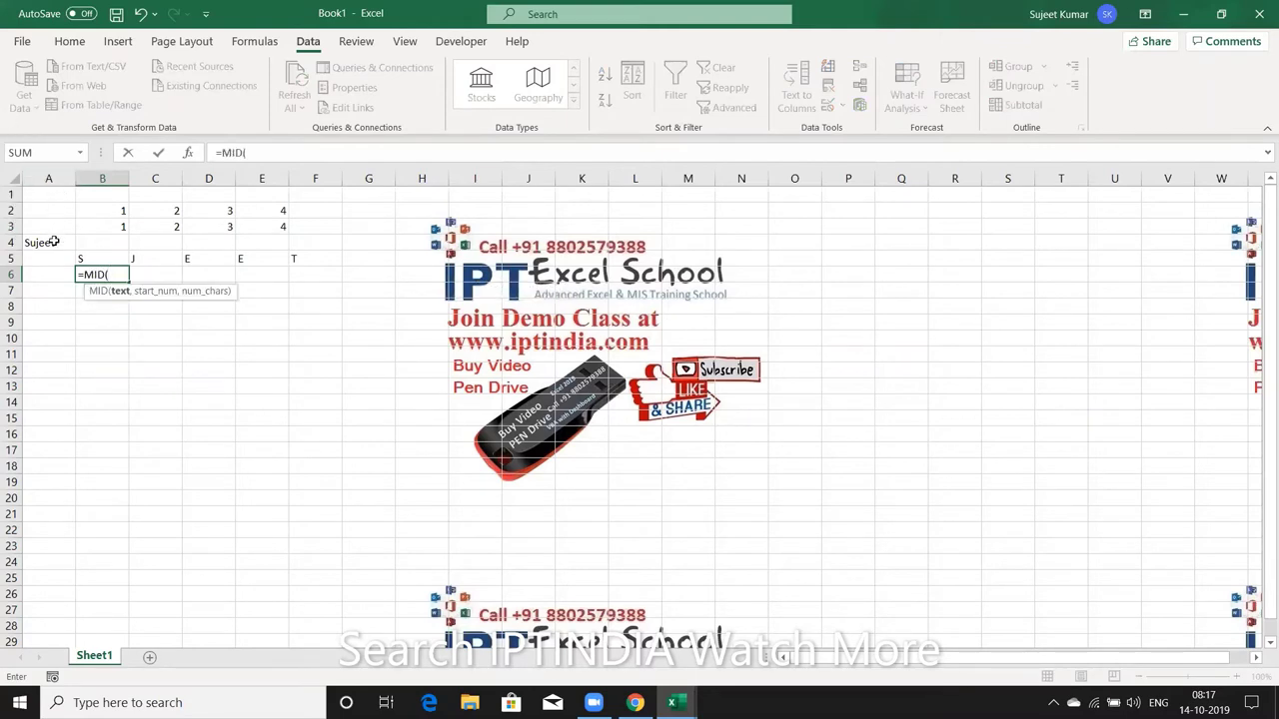
pyautogui.click(53, 246)
pyautogui.write(',')
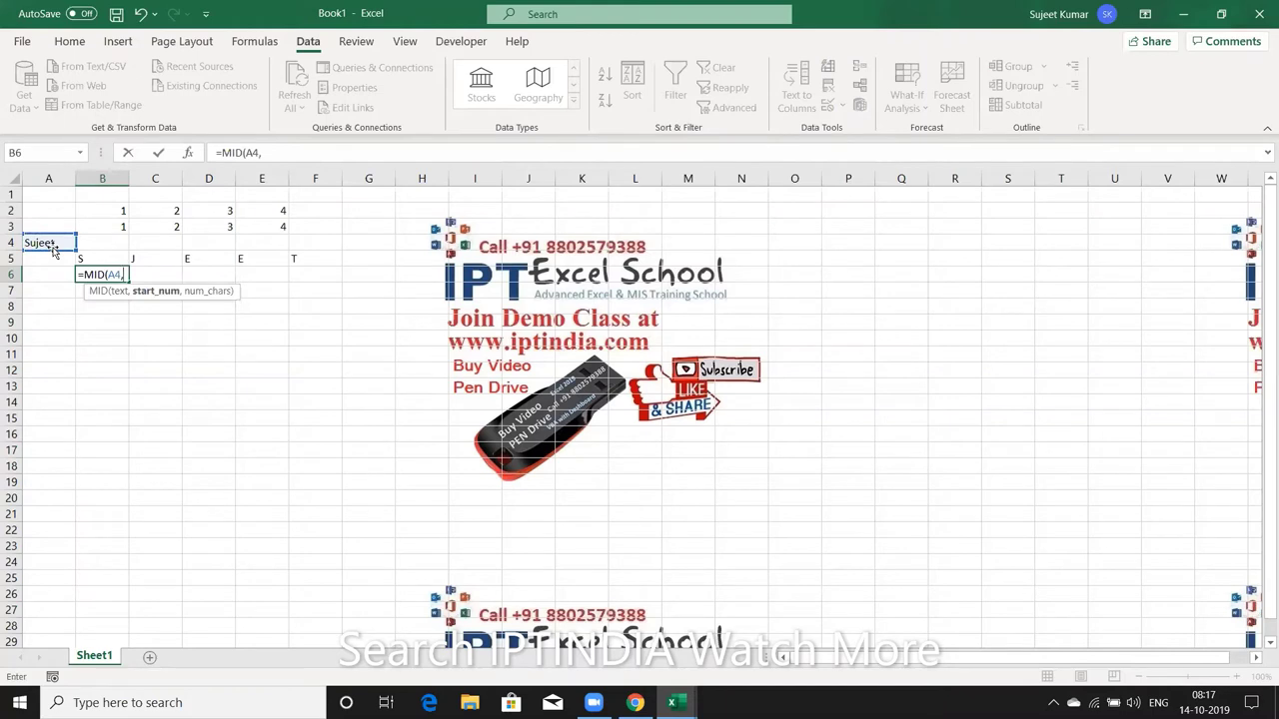
pyautogui.write('1,1')
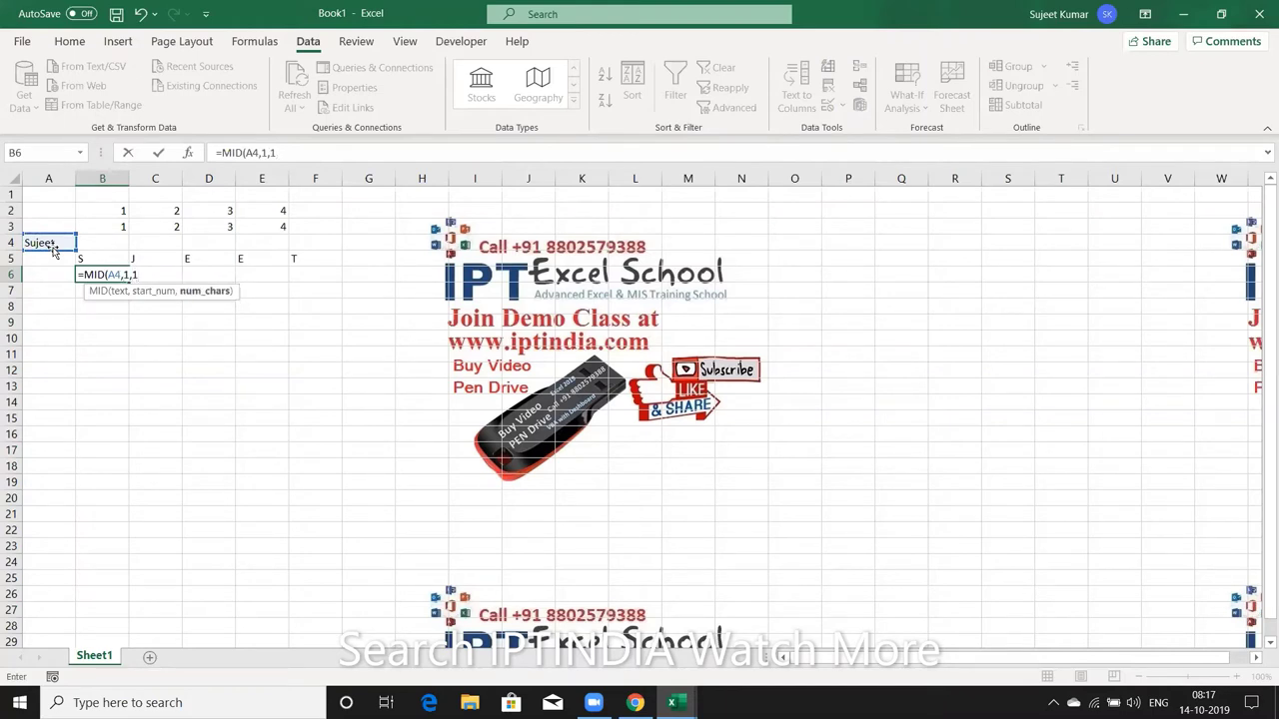
pyautogui.press('Return')
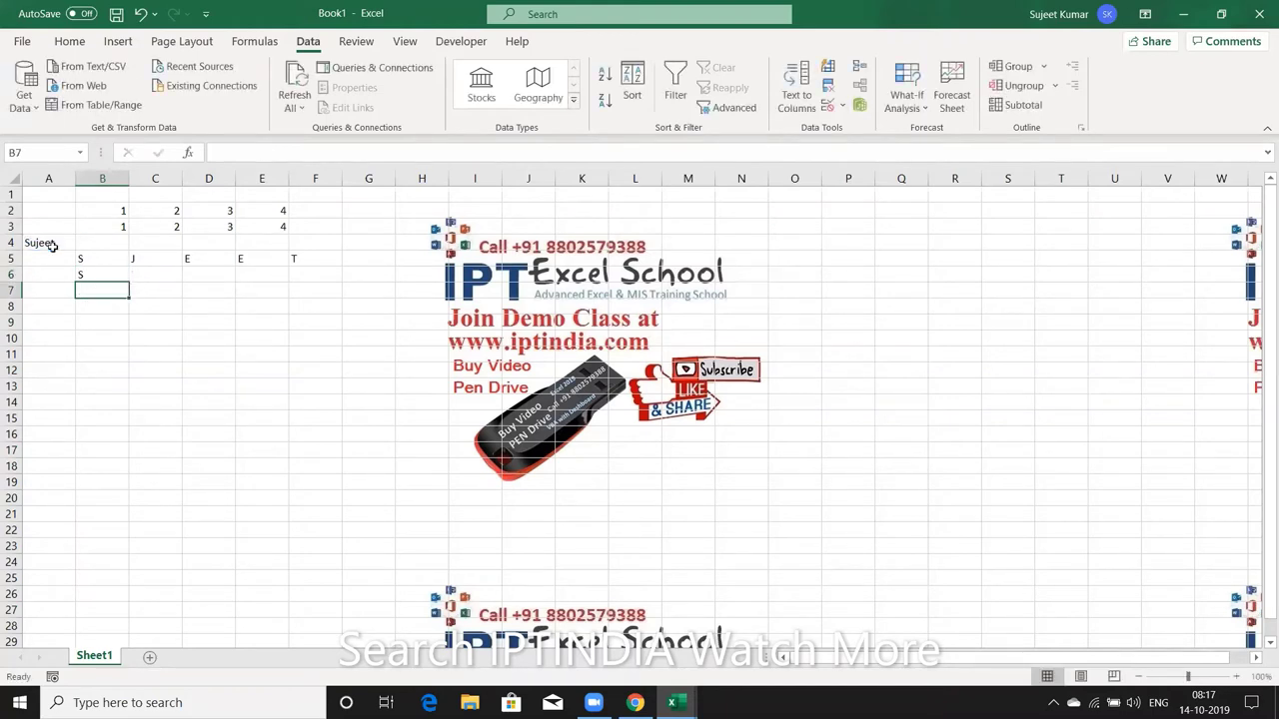
pyautogui.press('Up')
pyautogui.press('Right')
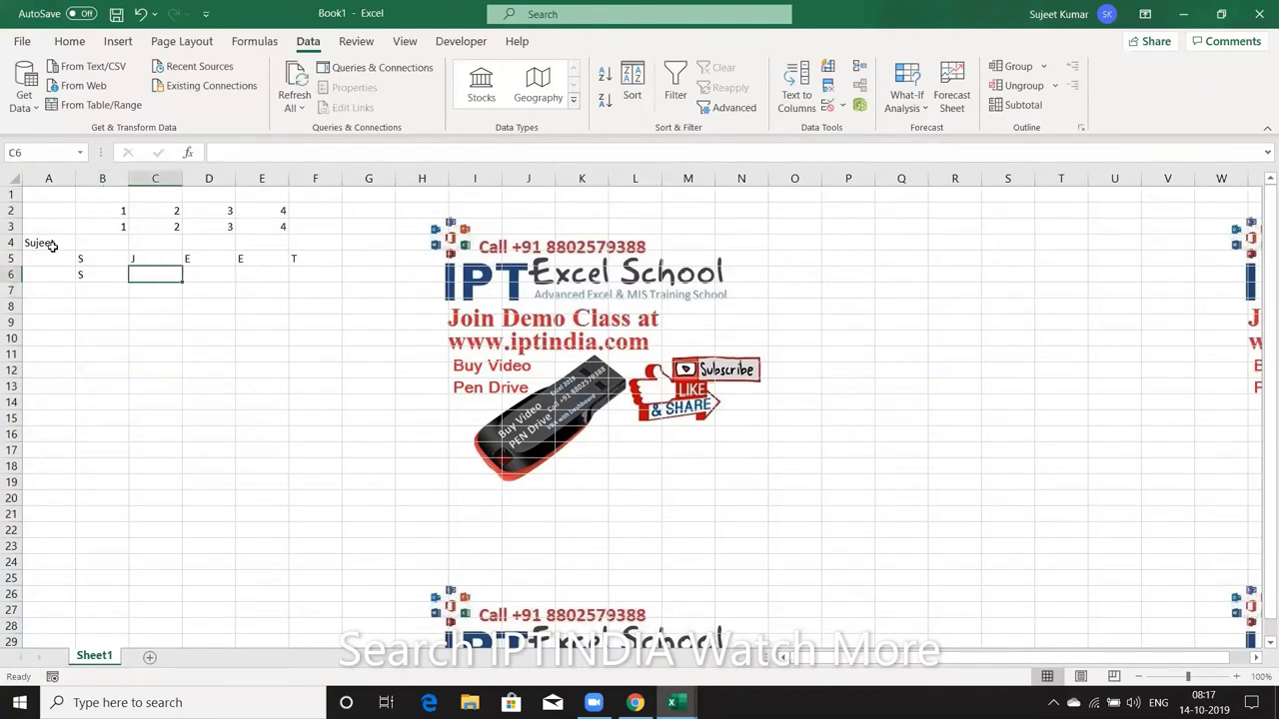
pyautogui.write('=mi')
pyautogui.press('Tab')
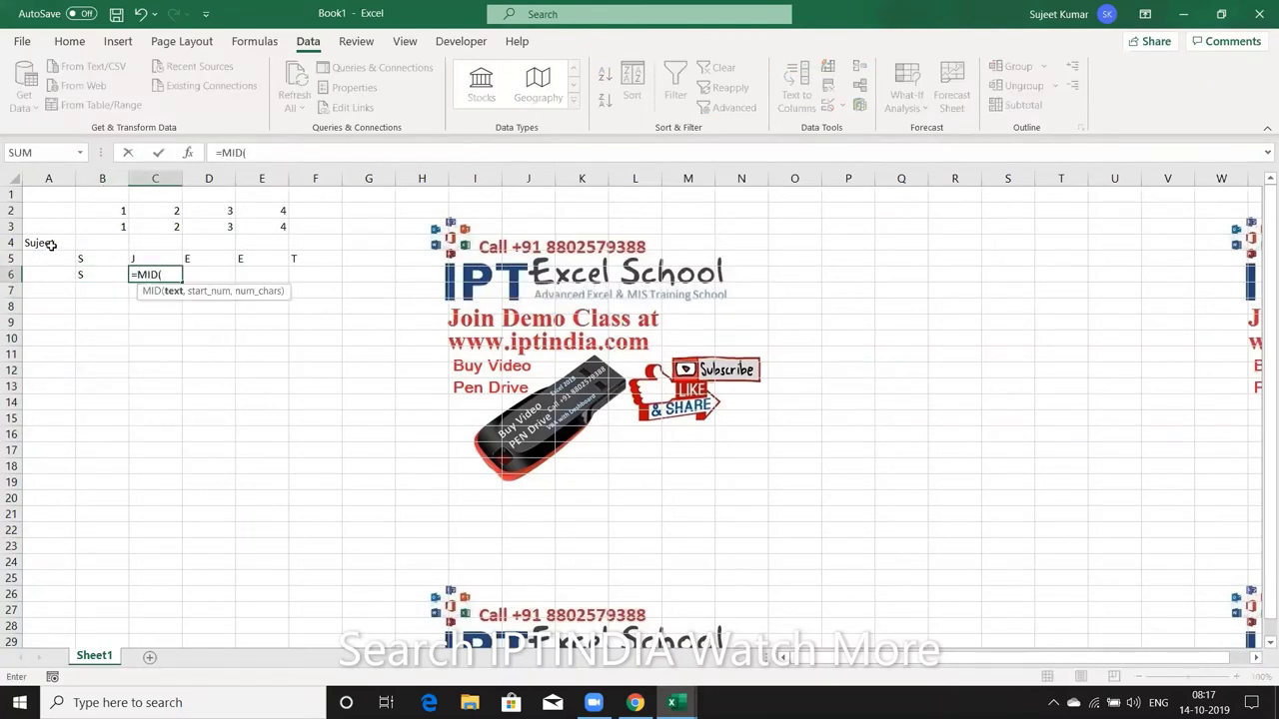
pyautogui.click(49, 244)
pyautogui.write(',')
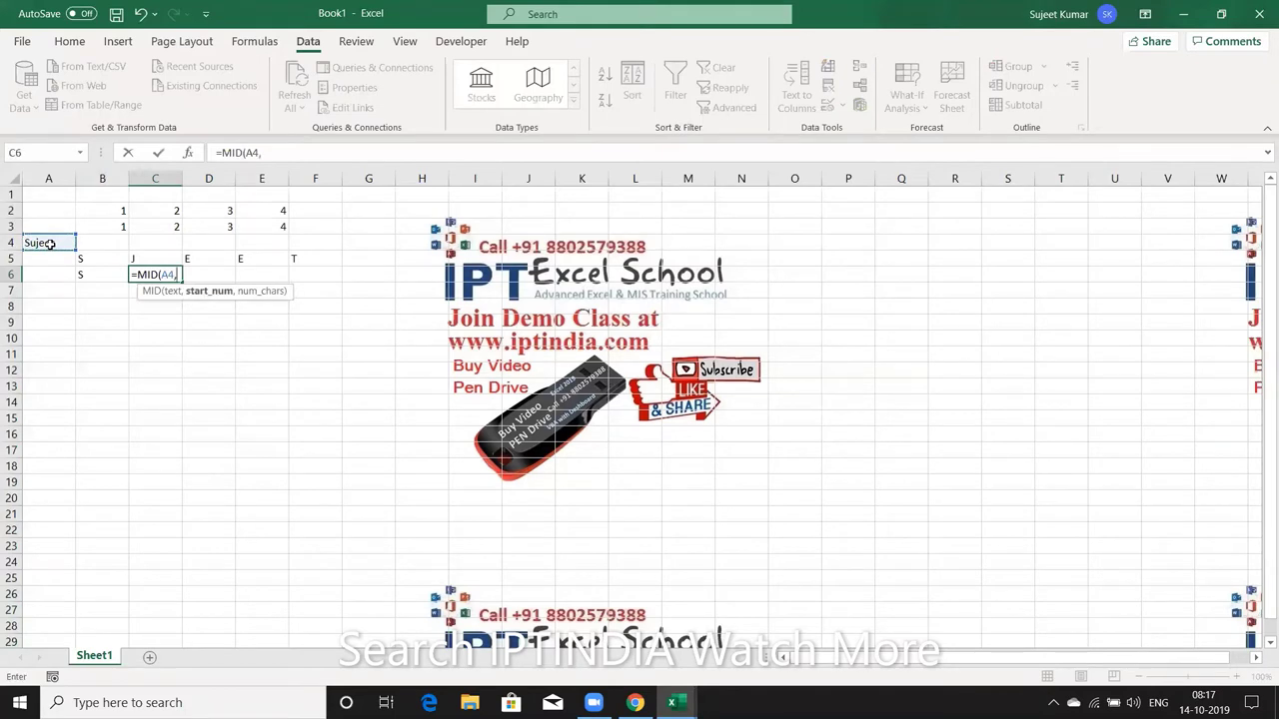
pyautogui.write('2,1')
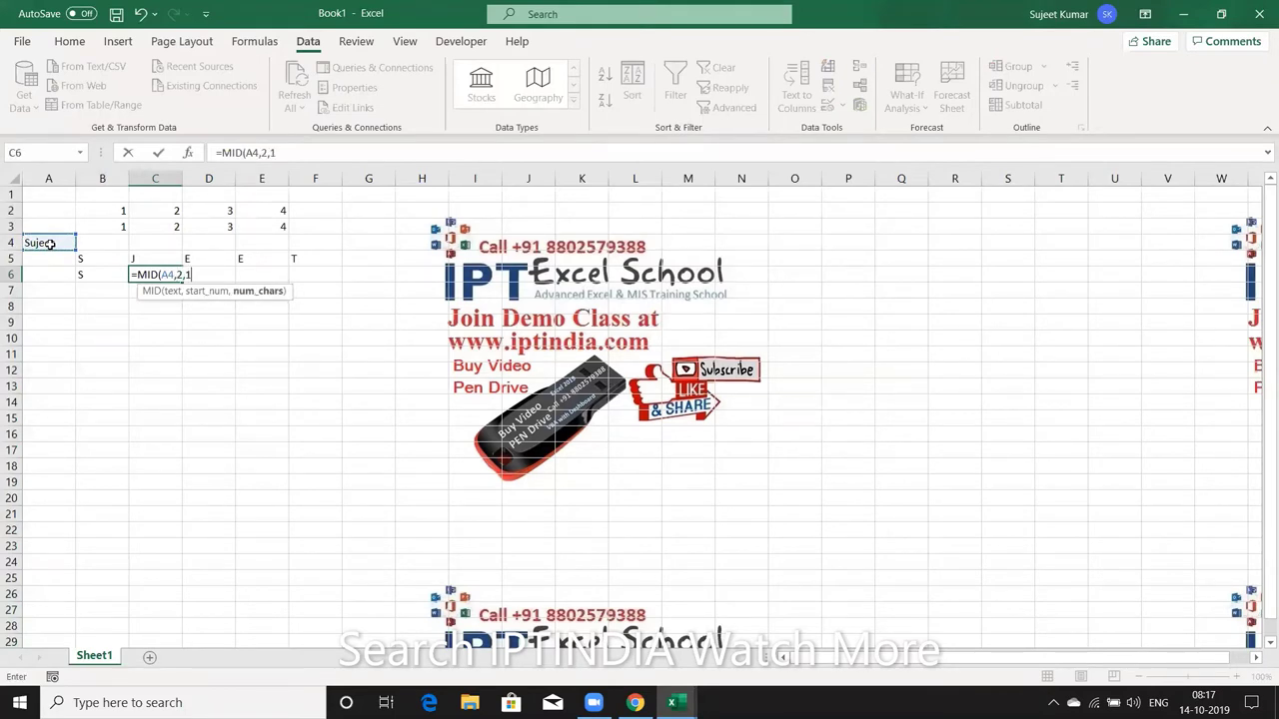
pyautogui.write(')')
pyautogui.press('Return')
pyautogui.press('Up')
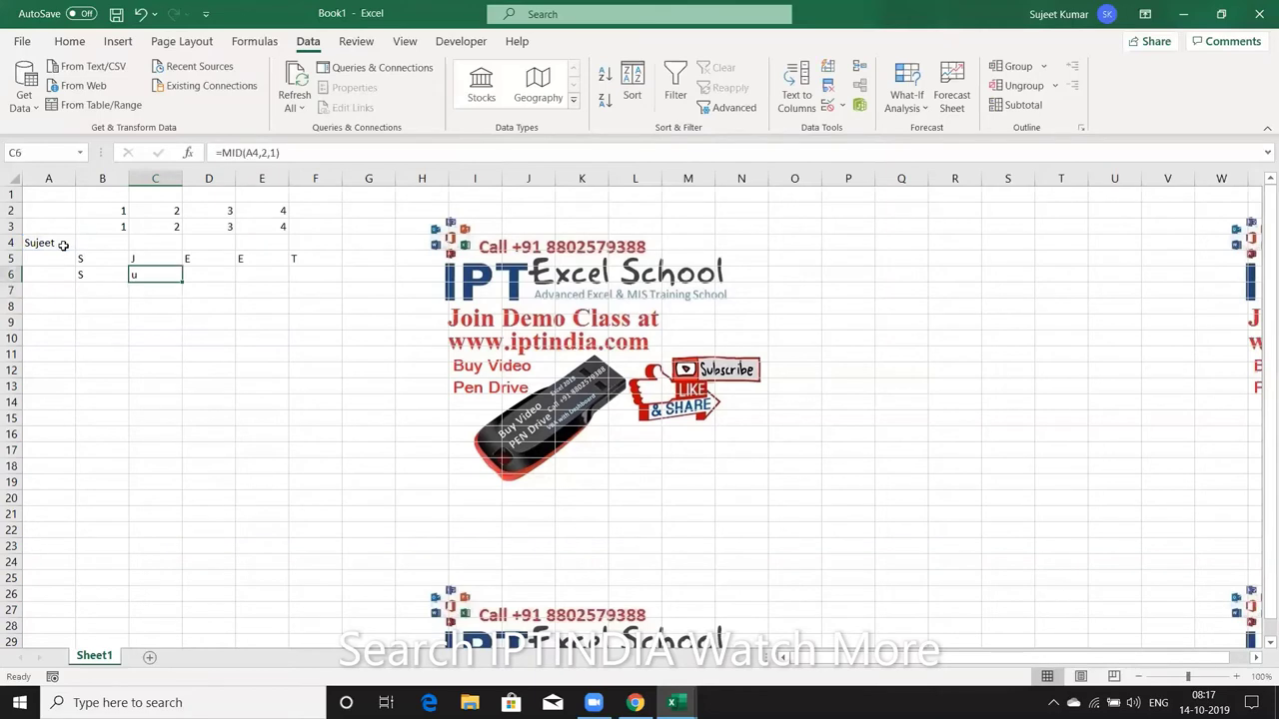
pyautogui.press('Right')
# Enter =MID(A4,3,1) in D6 and =MID(A4,4,1) in E6.
pyautogui.write('=MI')
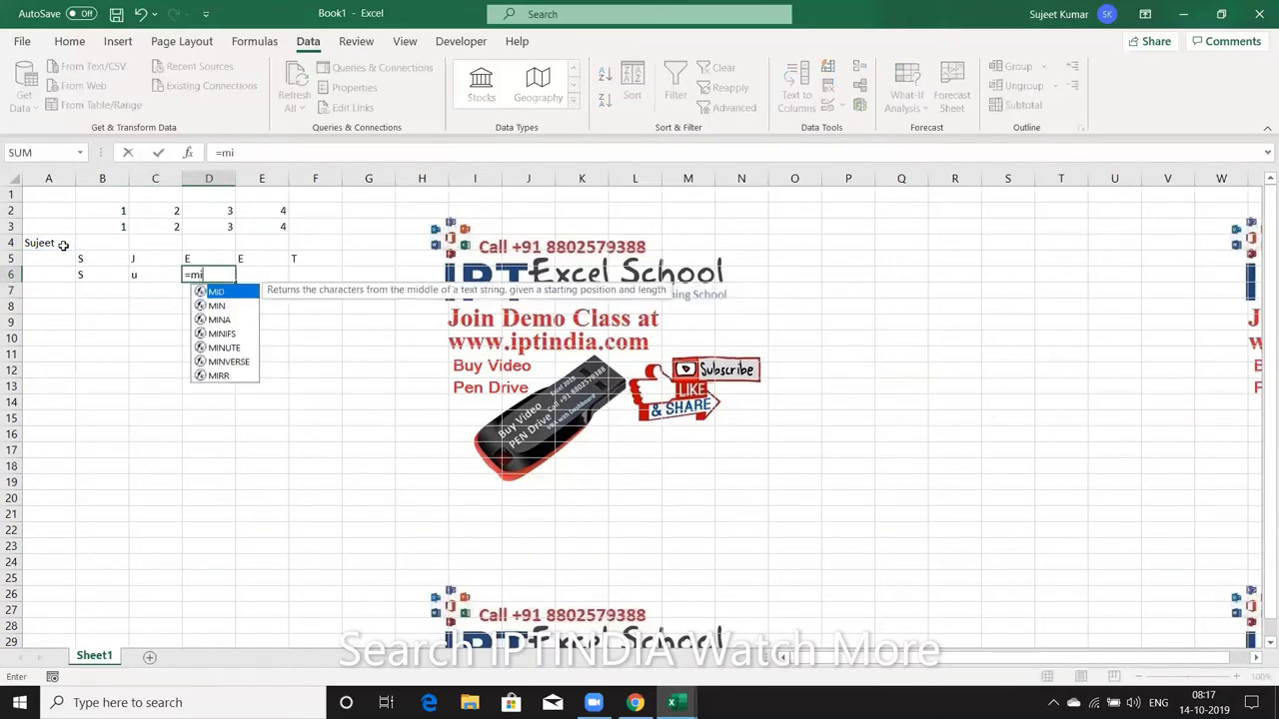
pyautogui.write('D(')
pyautogui.click(60, 243)
pyautogui.write(',')
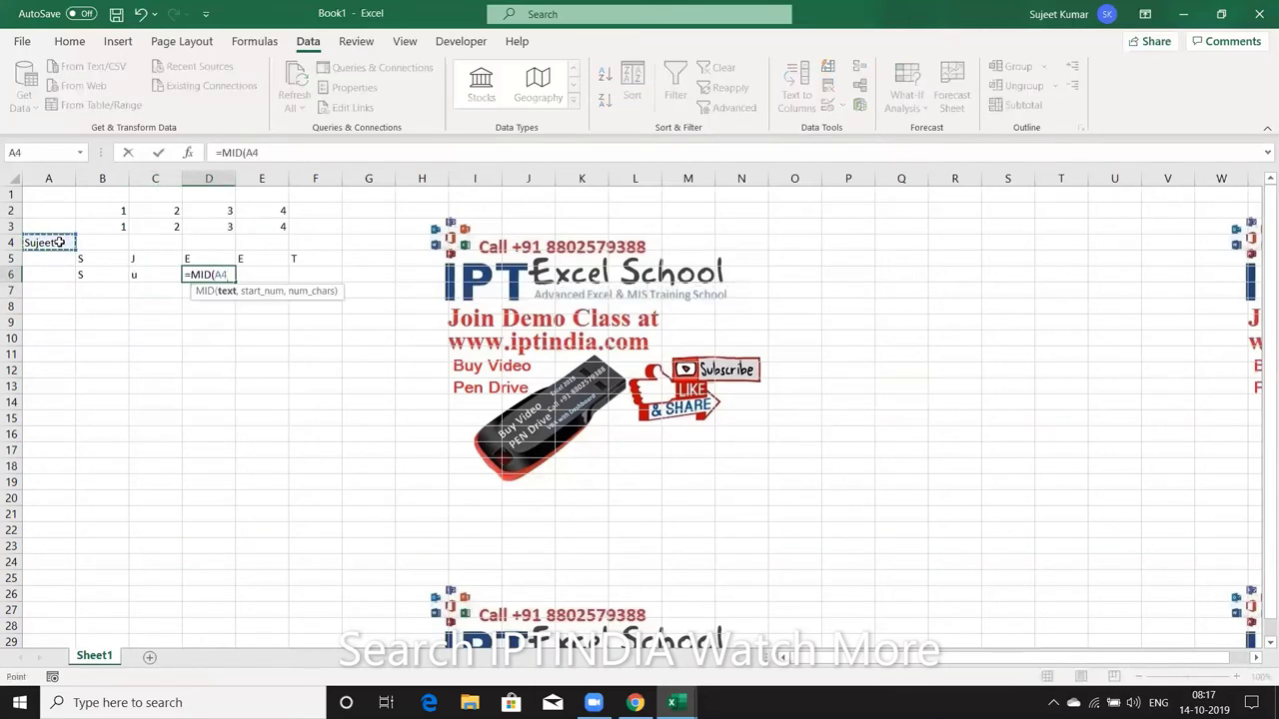
pyautogui.write('3')
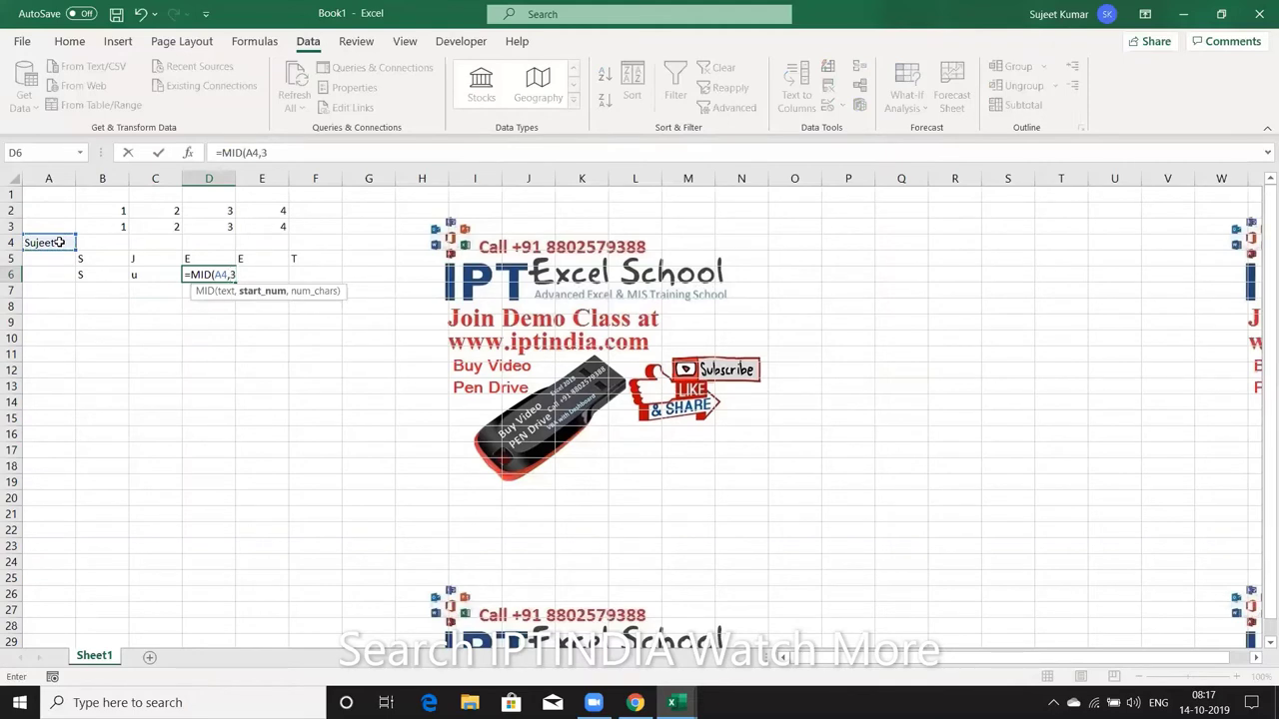
pyautogui.write(',1)')
pyautogui.press('Return')
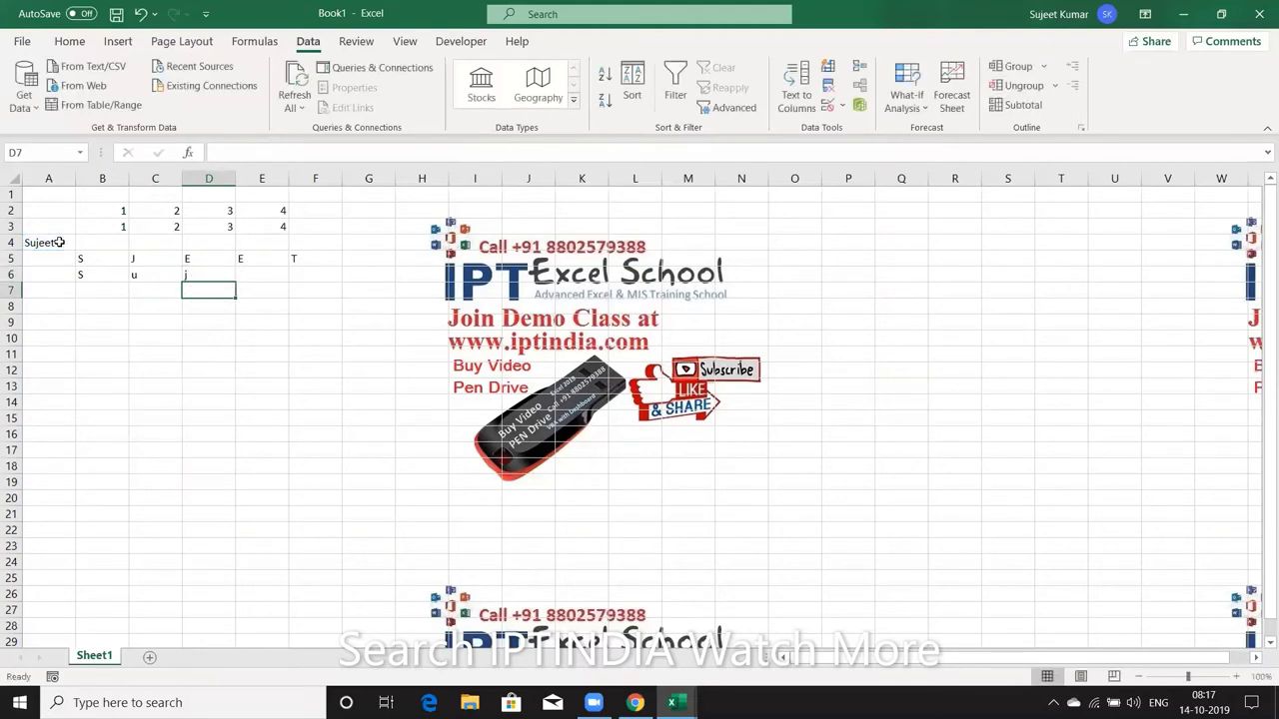
pyautogui.press('Up')
pyautogui.press('Right')
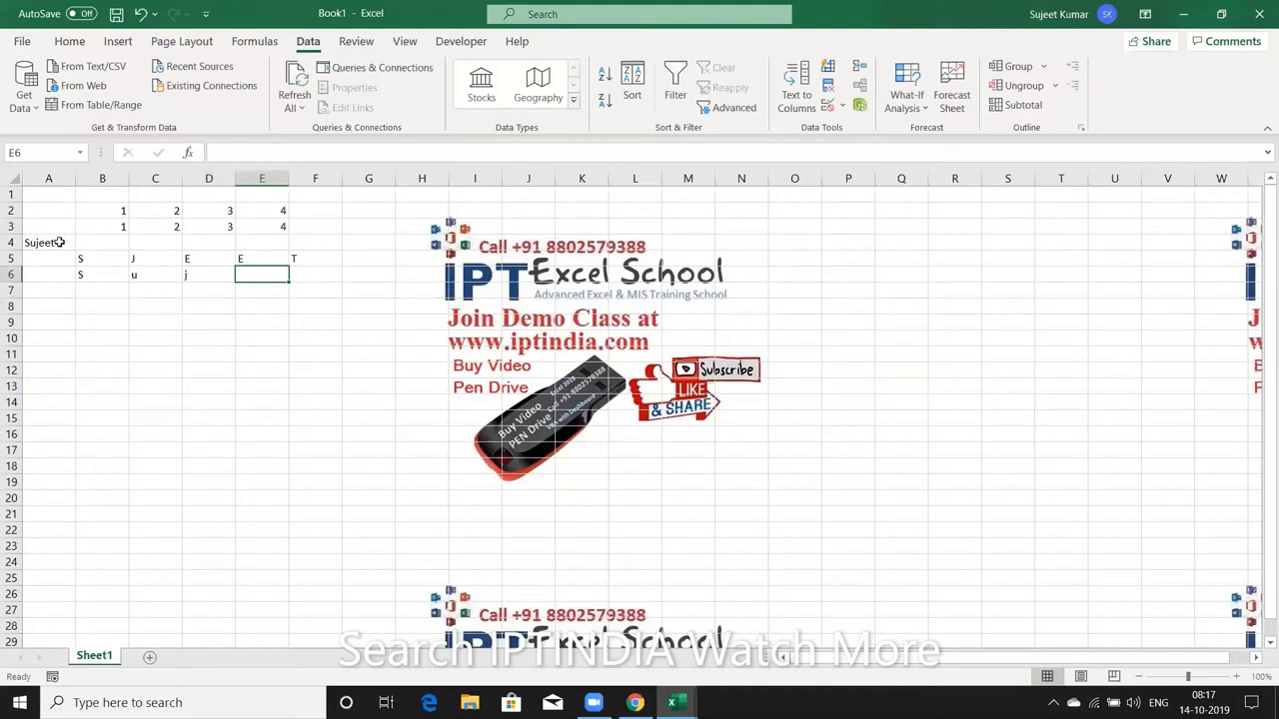
pyautogui.write('=mi')
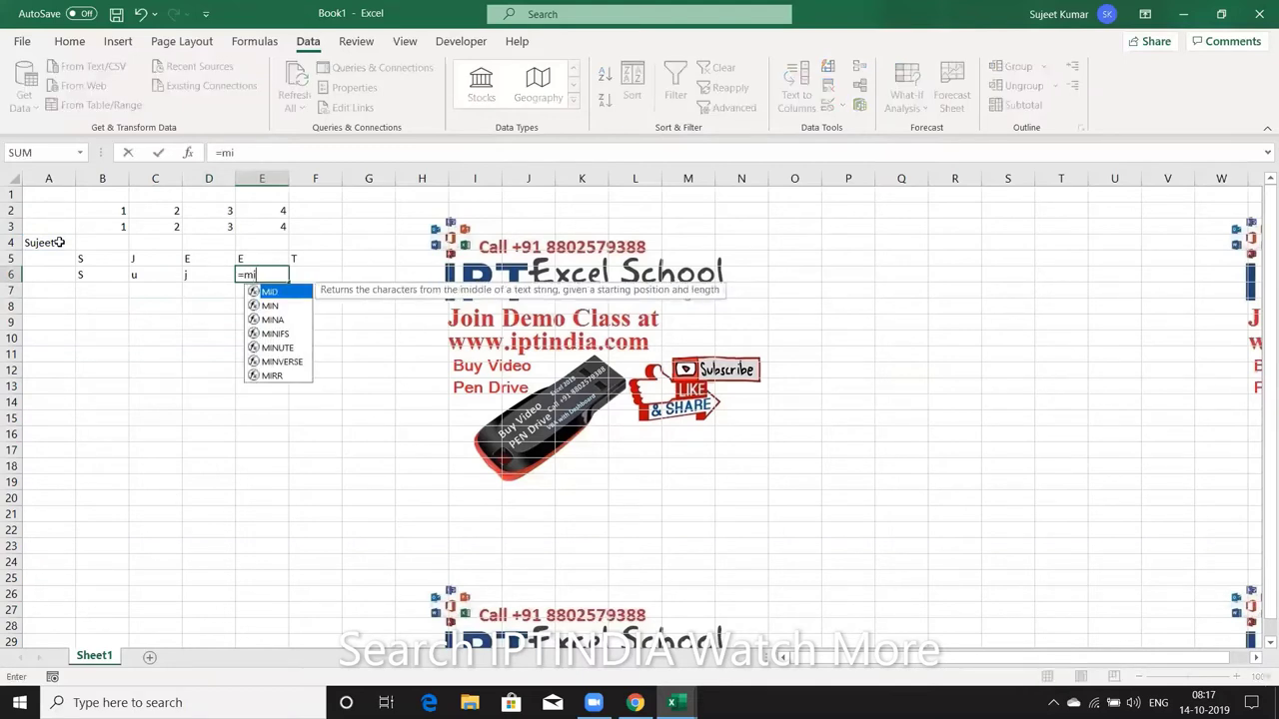
pyautogui.press('Tab')
pyautogui.click(46, 242)
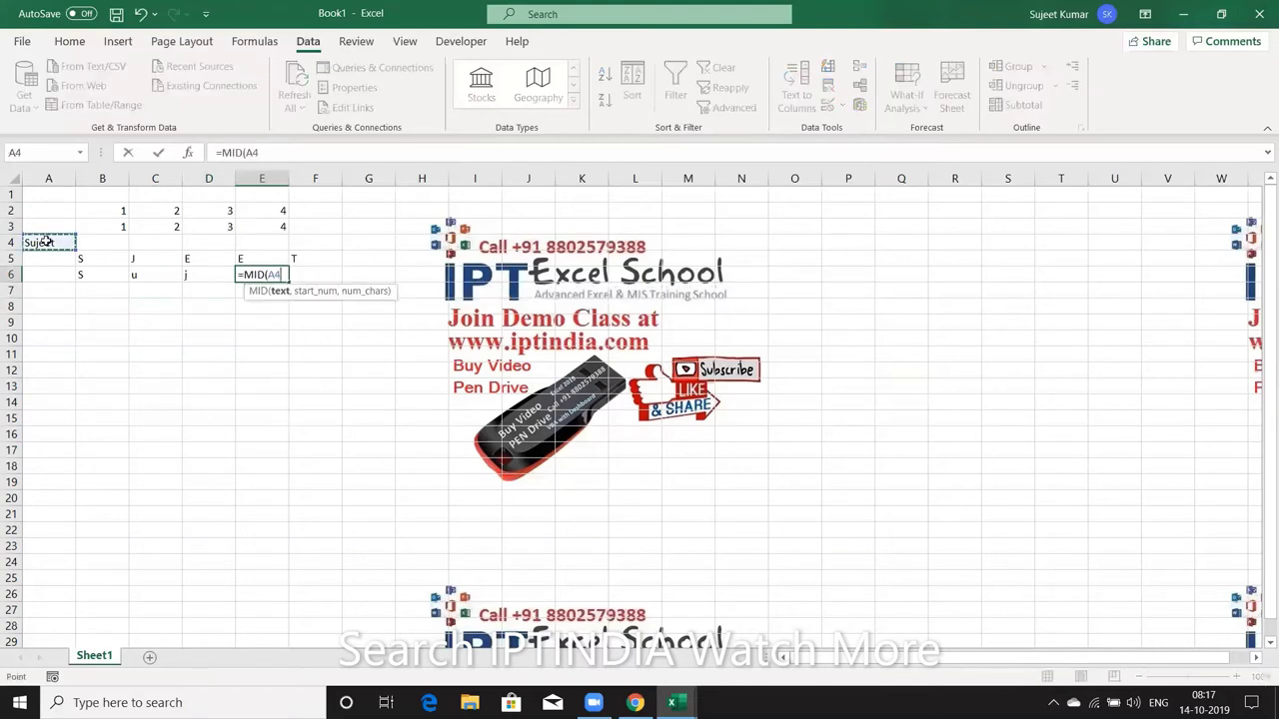
pyautogui.write(',4,1')
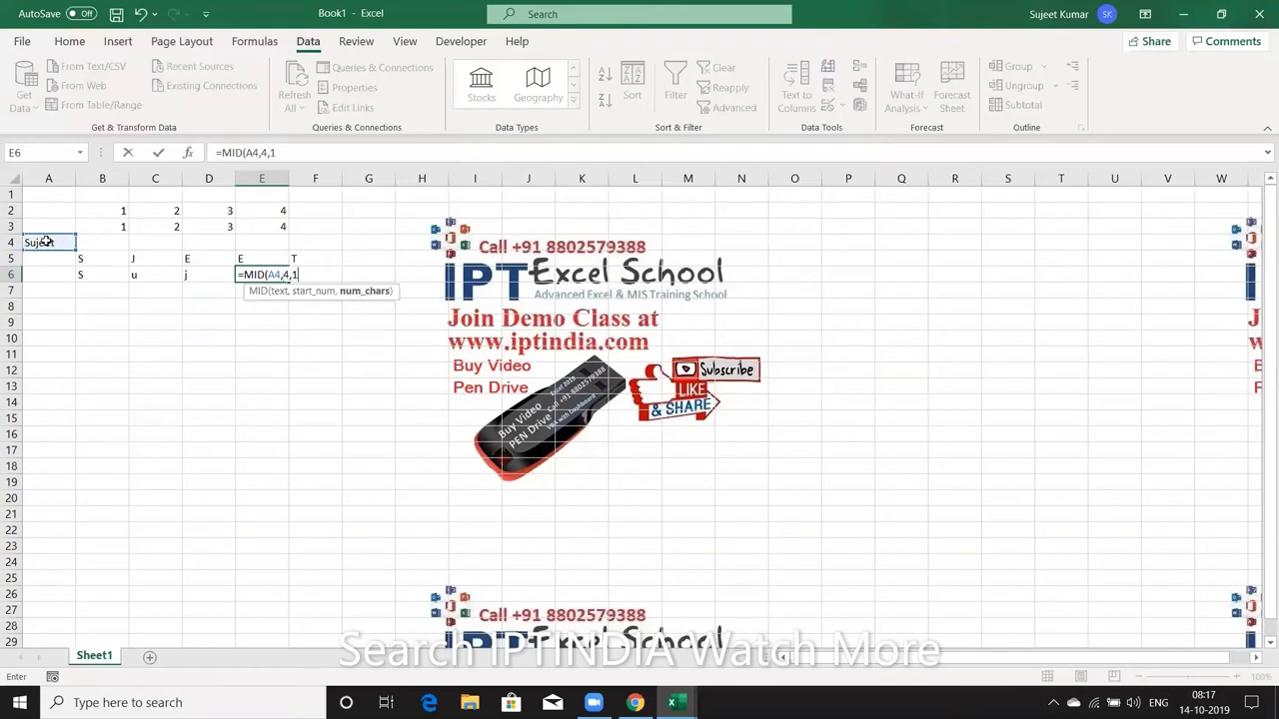
pyautogui.press('Return')
pyautogui.press('Up')
pyautogui.press('Right')
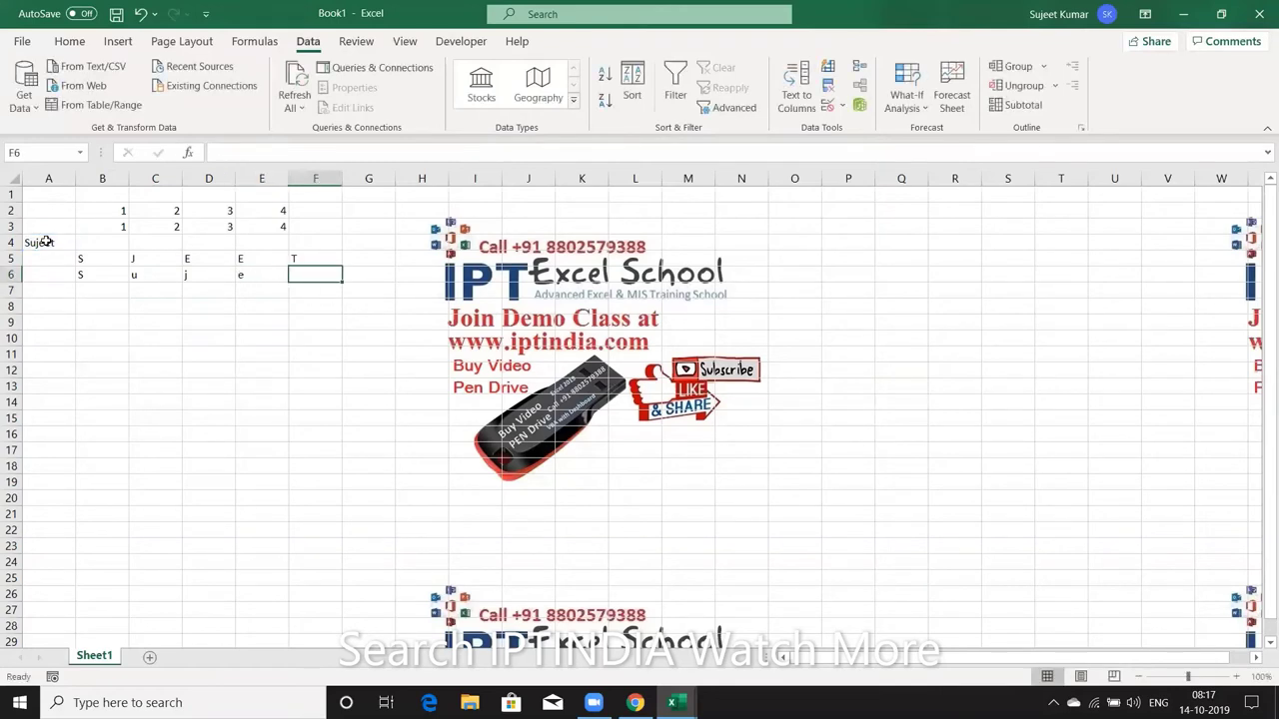
# Enter MID formulas for the fifth and final letters of A4 in F6 and G6.
pyautogui.write('=mid')
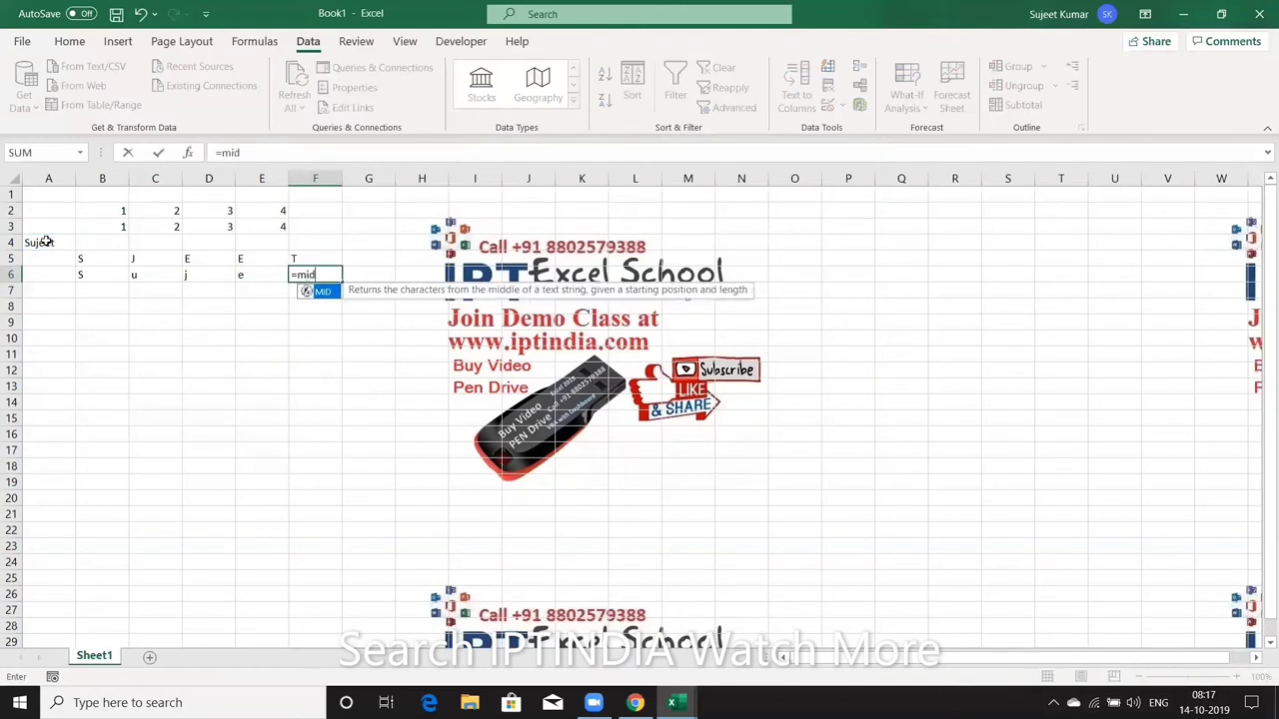
pyautogui.press('Tab')
pyautogui.click(38, 242)
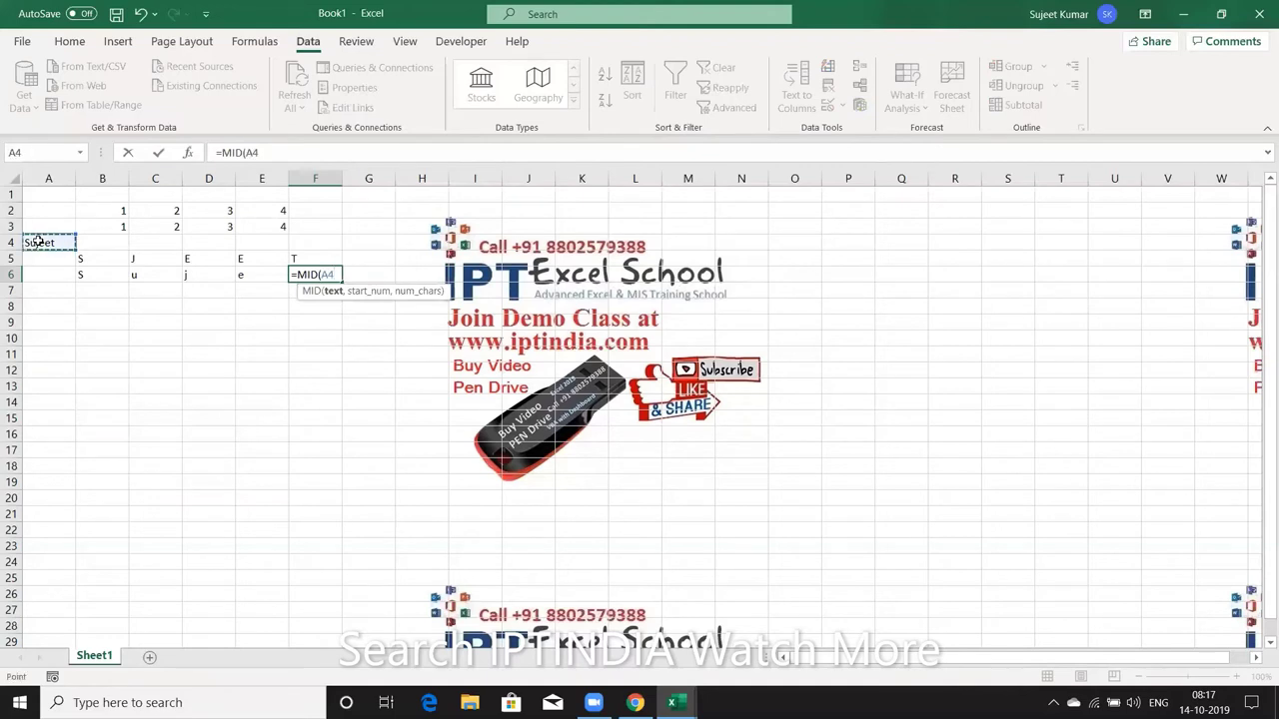
pyautogui.write(',5,')
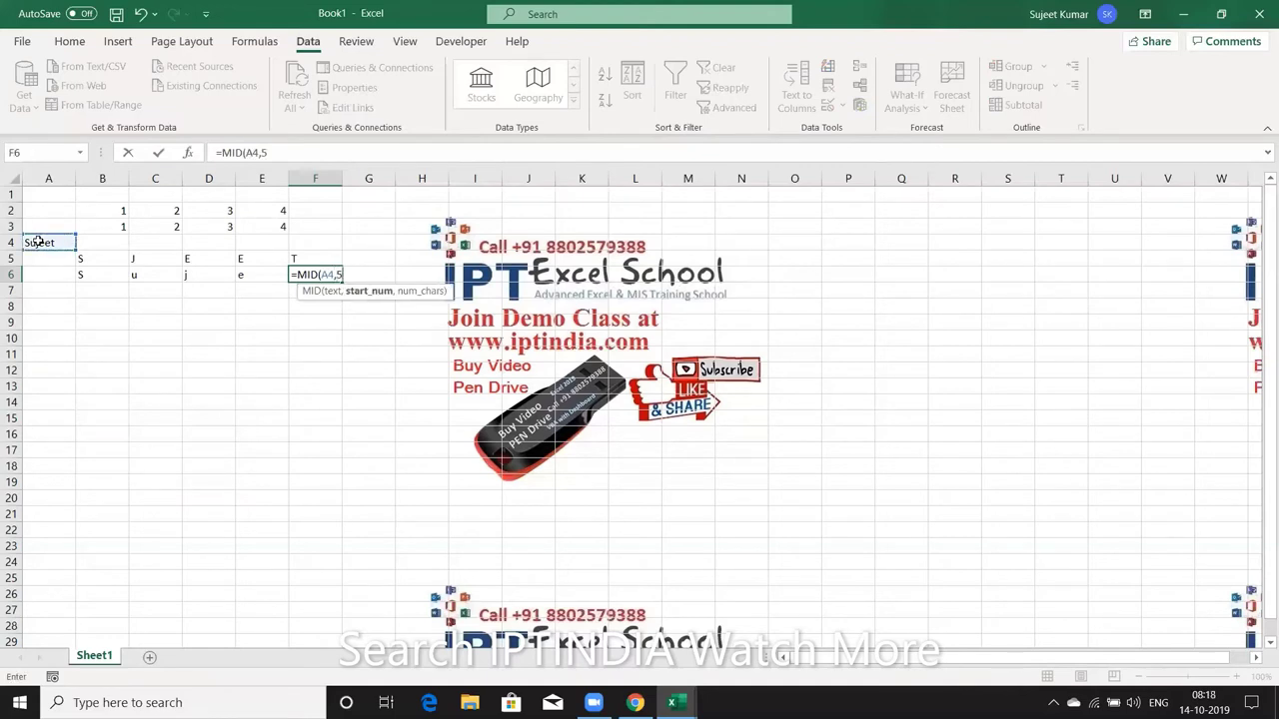
pyautogui.write('1)')
pyautogui.press('Tab')
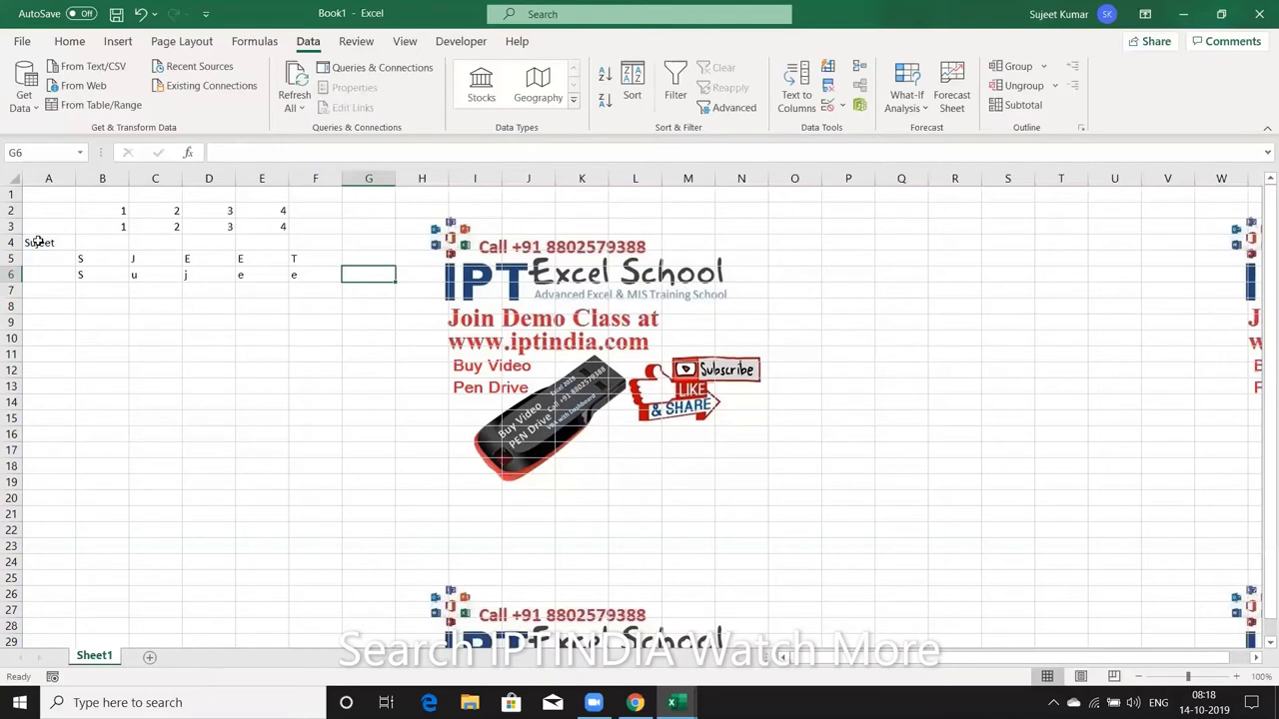
pyautogui.write('=mid')
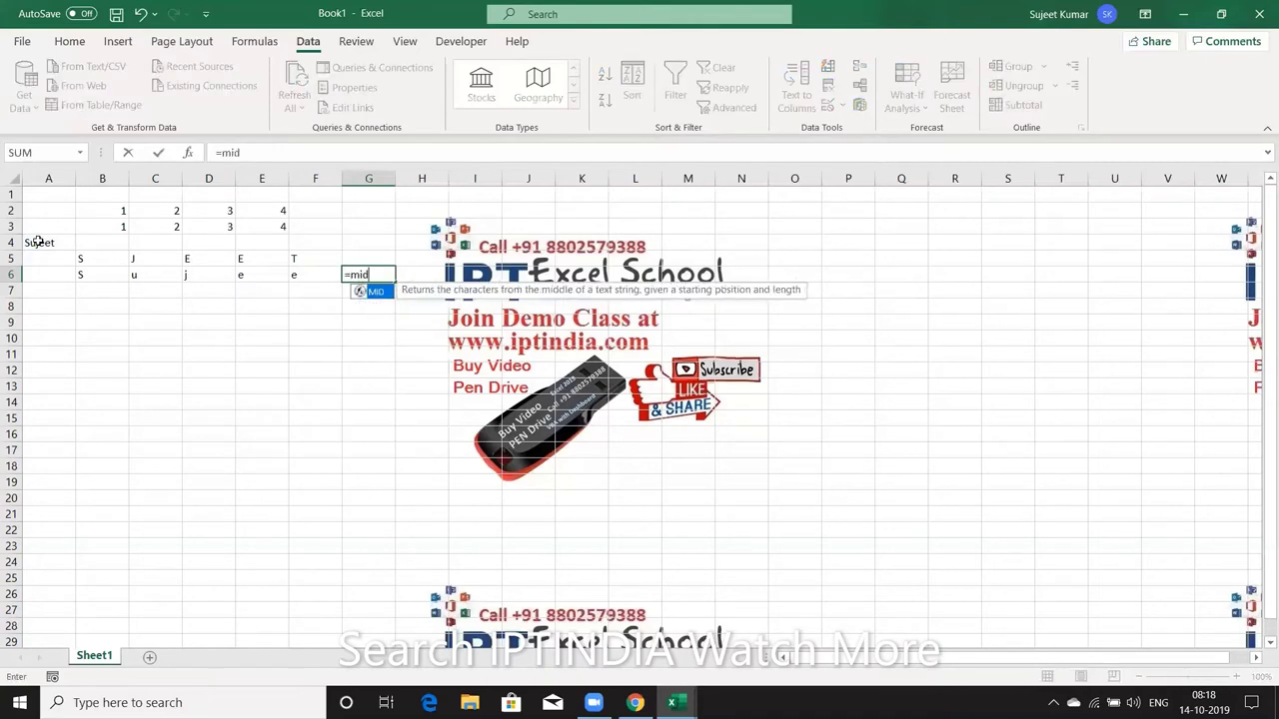
pyautogui.press('Tab')
pyautogui.click(36, 242)
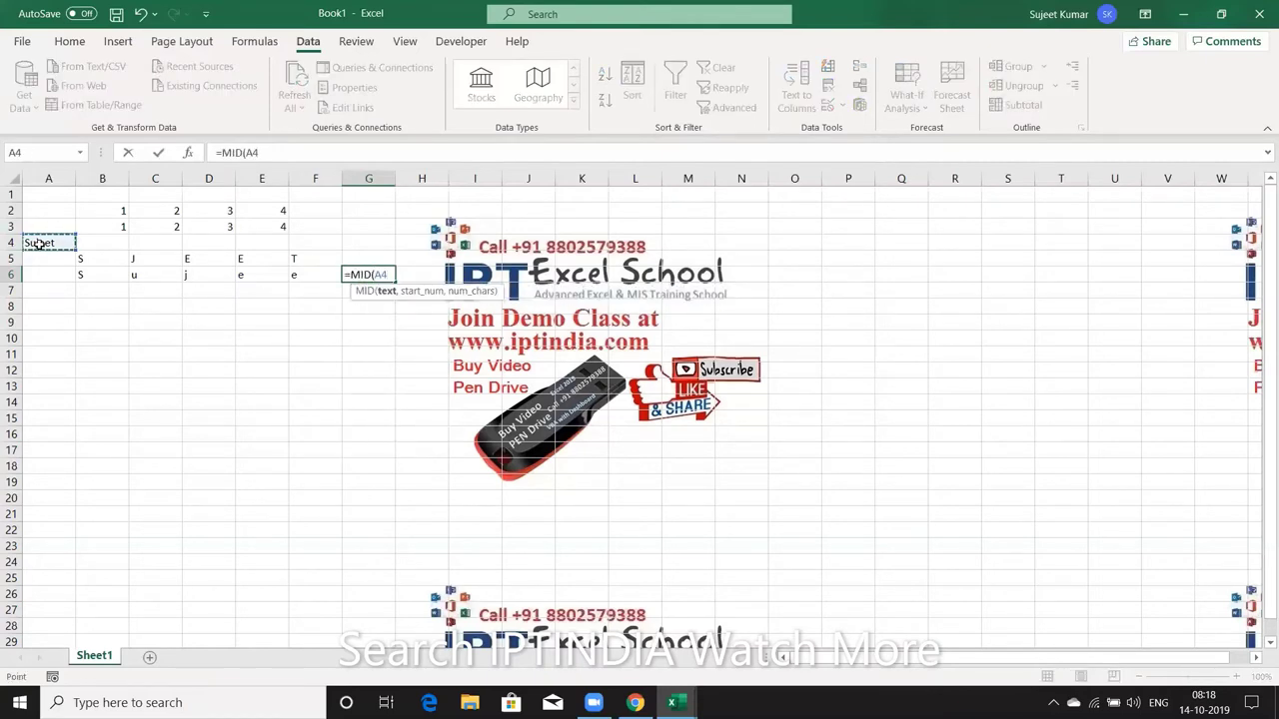
pyautogui.write(',')
pyautogui.write('7')
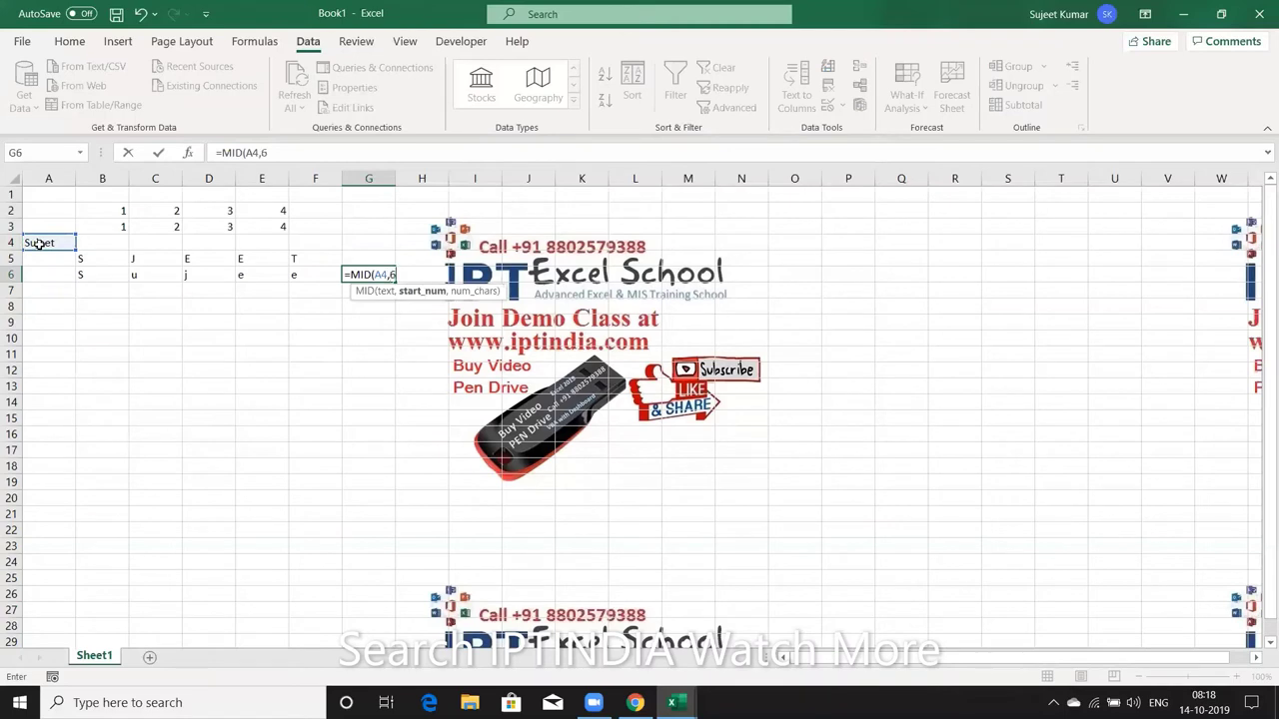
pyautogui.write(',1)')
pyautogui.press('Return')
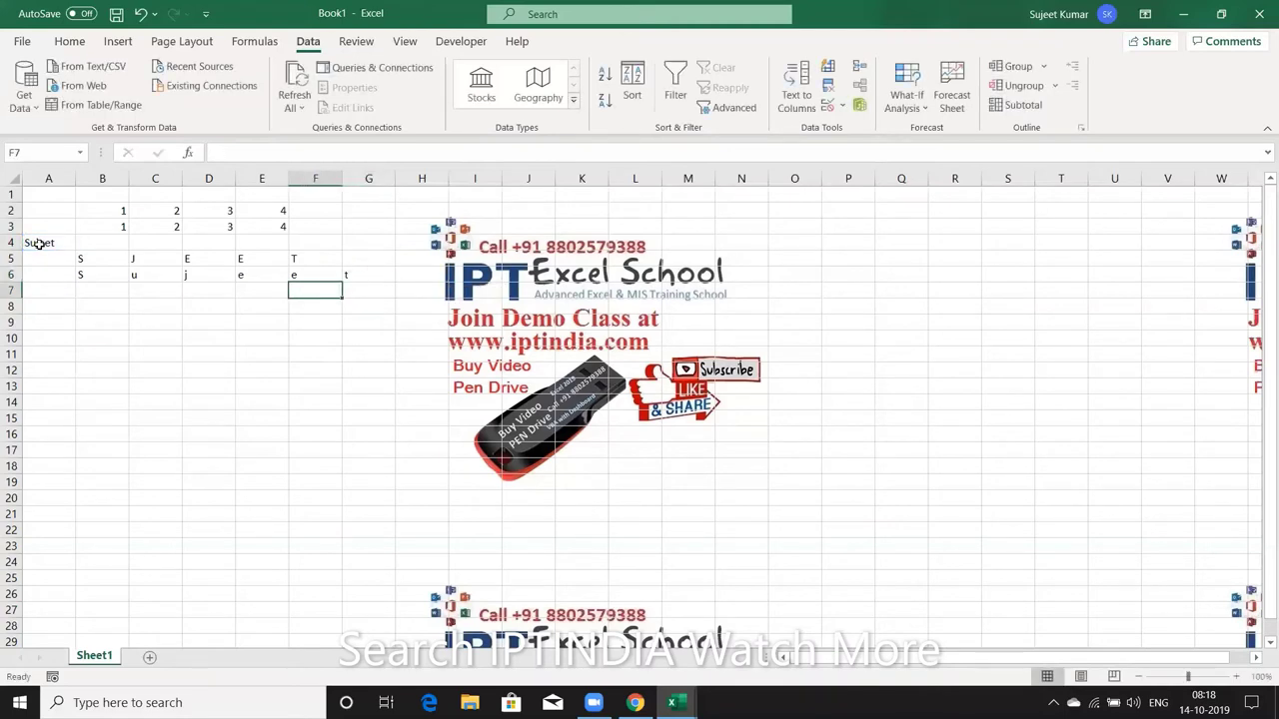
# Check each MID formula across row 6, then move to B7.
pyautogui.press('Left')
pyautogui.press('Left')
pyautogui.press('Left')
pyautogui.press('Left')
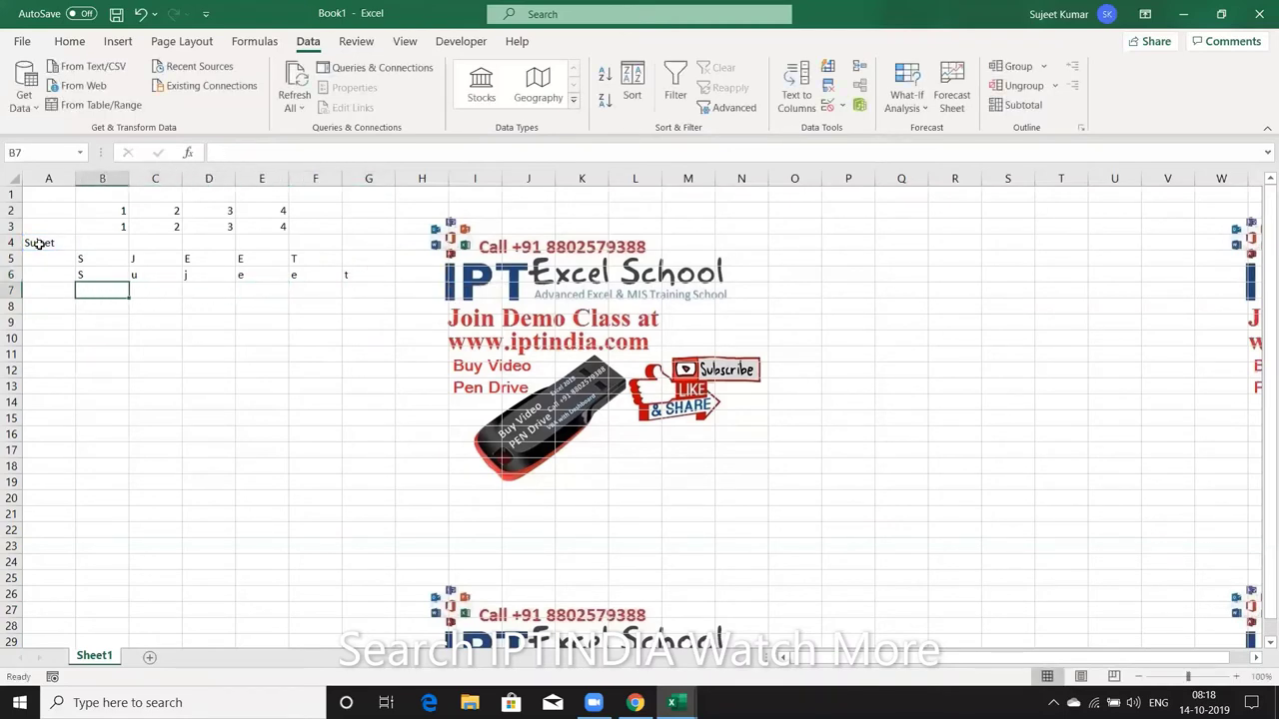
pyautogui.press('Up')
pyautogui.press('Right')
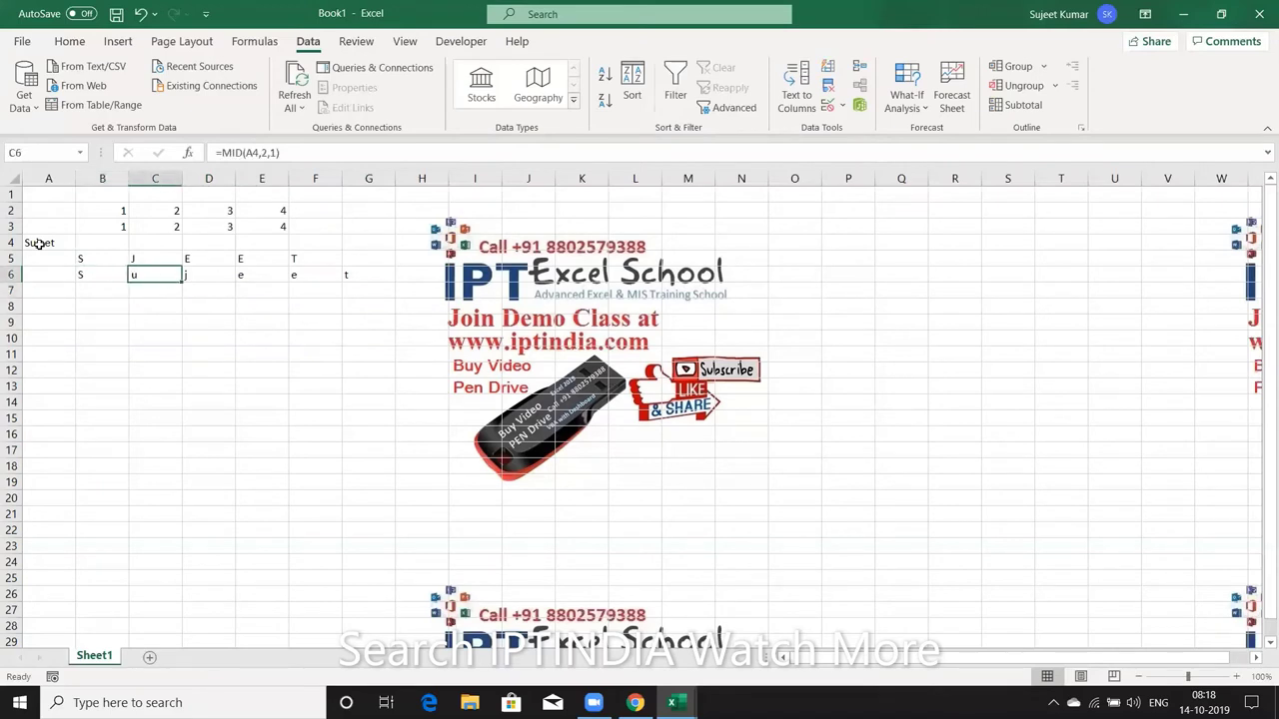
pyautogui.press('Right')
pyautogui.press('Right')
pyautogui.press('Right')
pyautogui.press('Right')
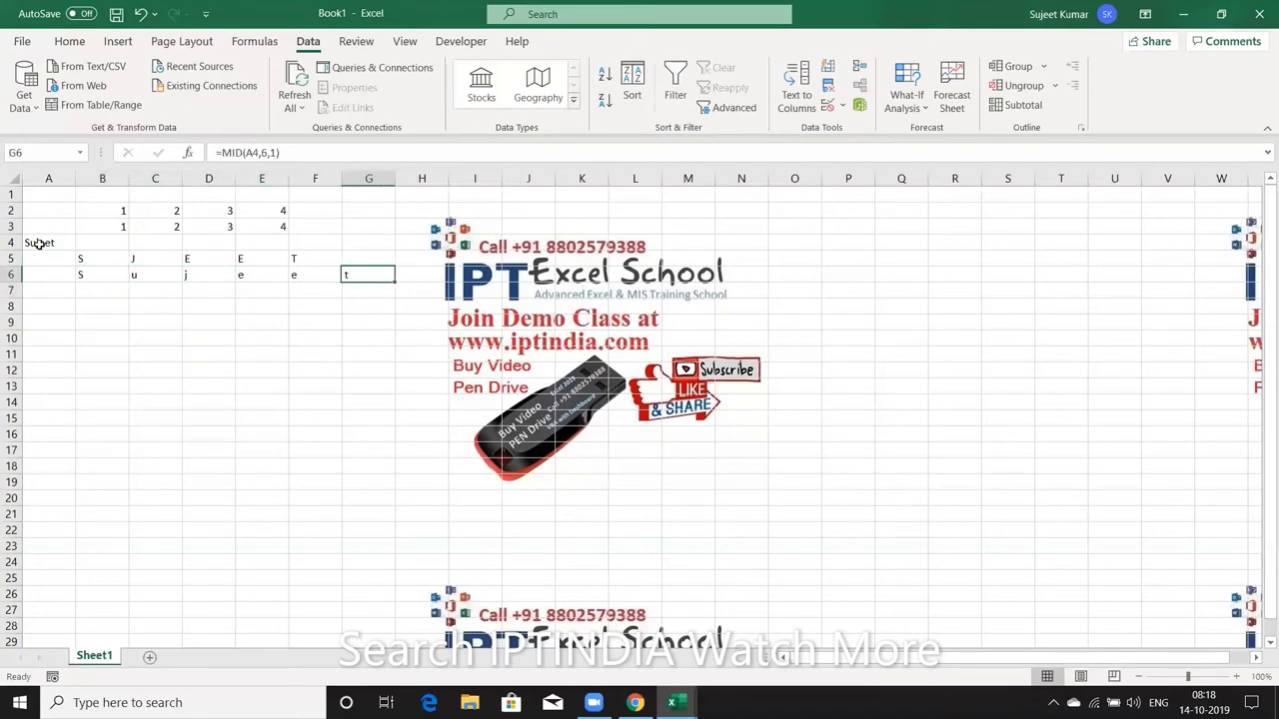
pyautogui.press('Left')
pyautogui.press('Left')
pyautogui.press('Left')
pyautogui.press('Left')
pyautogui.press('Left')
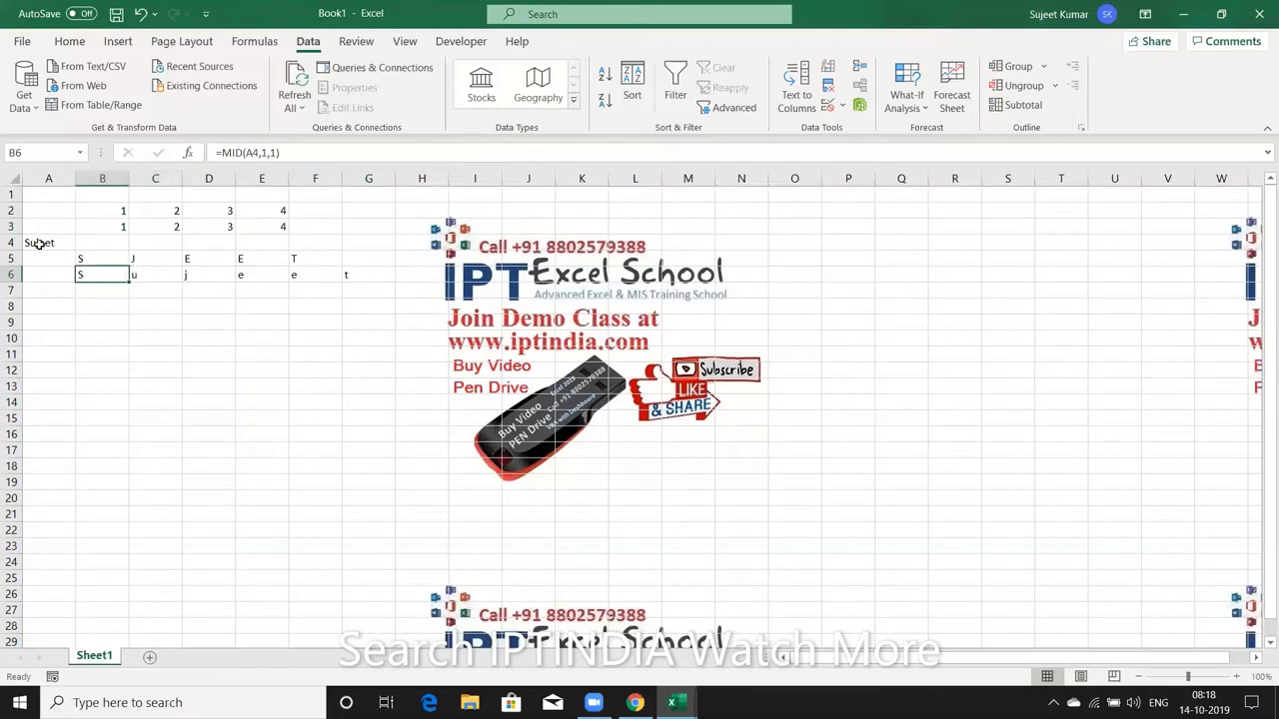
pyautogui.press('Right')
pyautogui.press('Right')
pyautogui.press('Right')
pyautogui.press('Right')
pyautogui.press('Right')
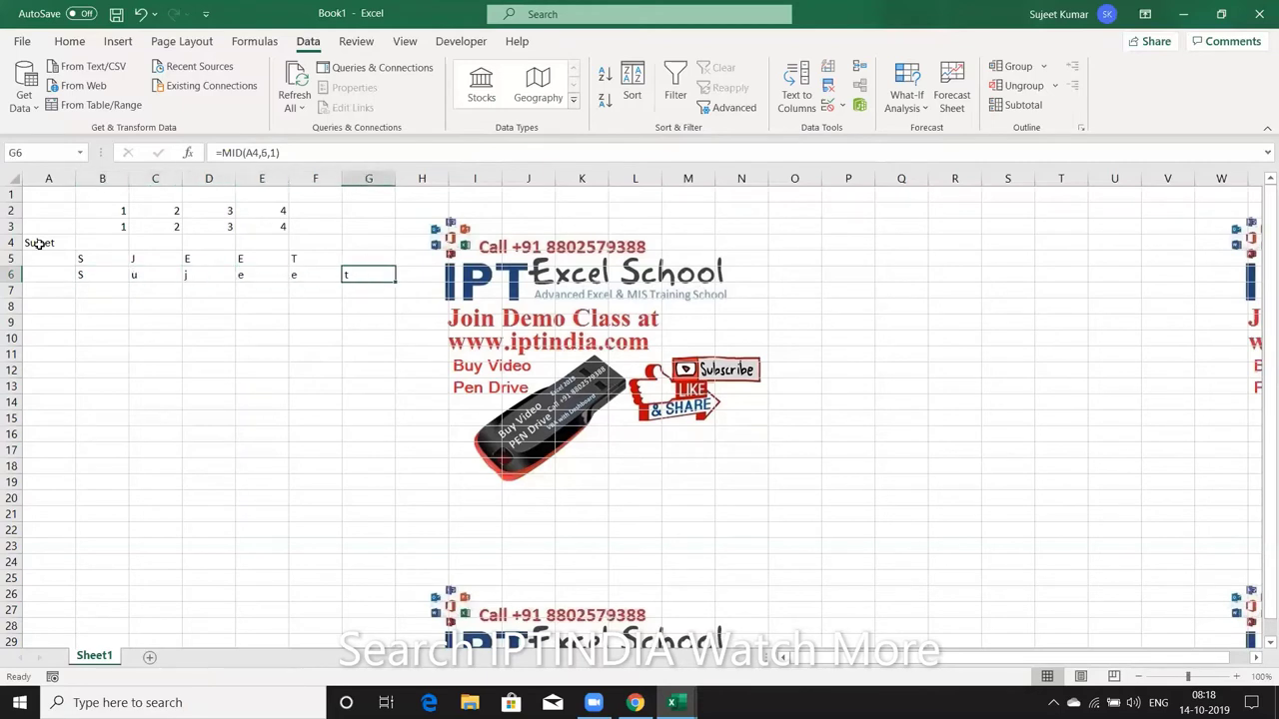
pyautogui.press('Down')
pyautogui.press('Down')
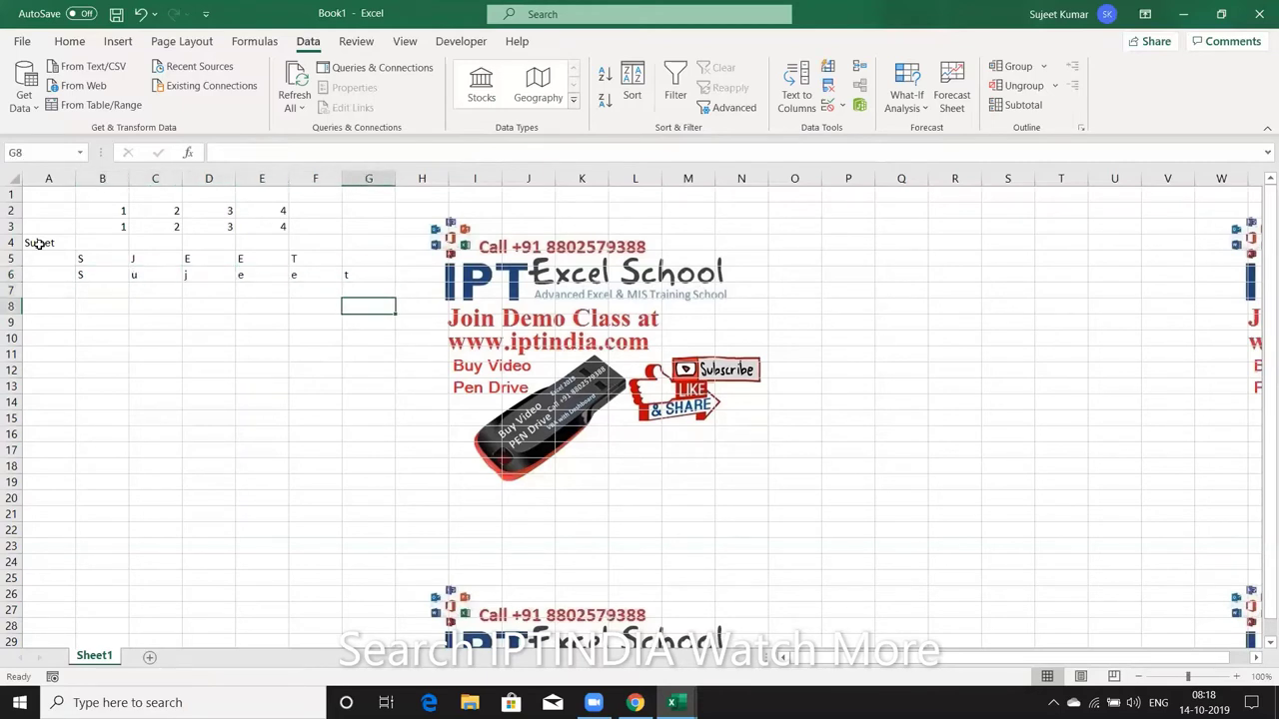
pyautogui.press('Left')
pyautogui.press('Left')
pyautogui.press('Left')
pyautogui.press('Left')
pyautogui.press('Left')
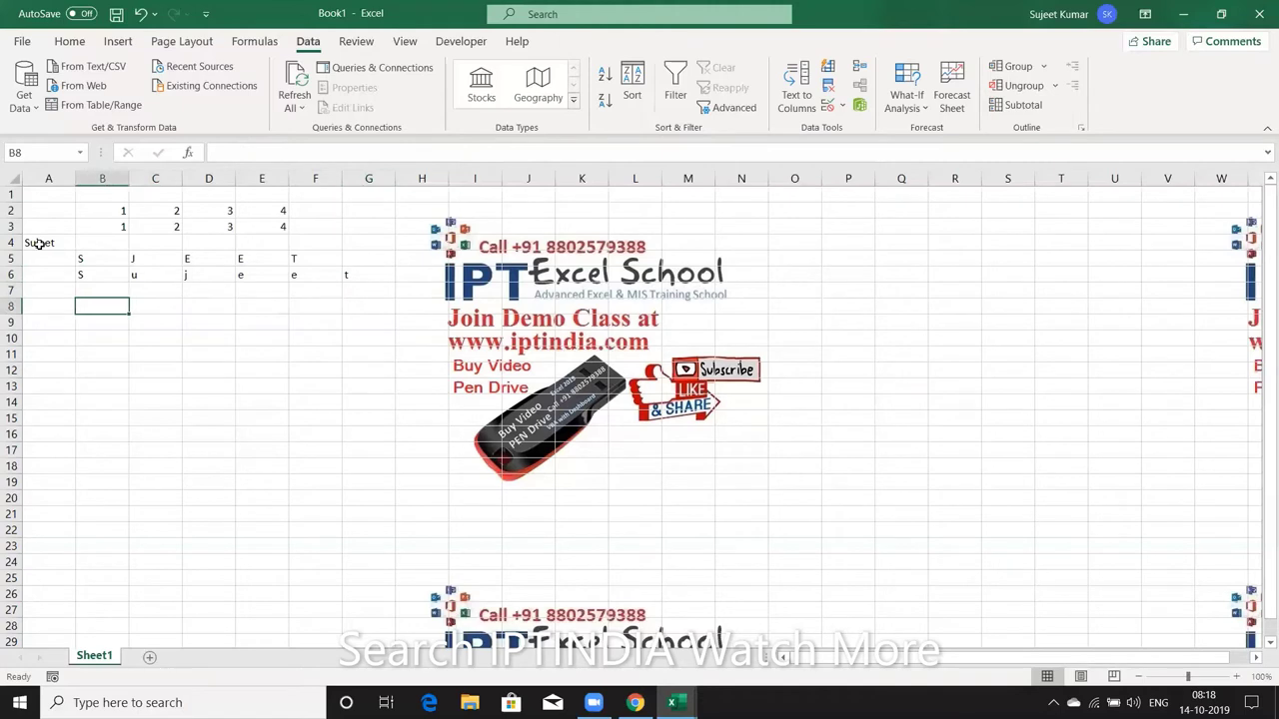
pyautogui.press('Up')
pyautogui.press('Up')
pyautogui.press('Up')
pyautogui.press('Up')
pyautogui.press('Up')
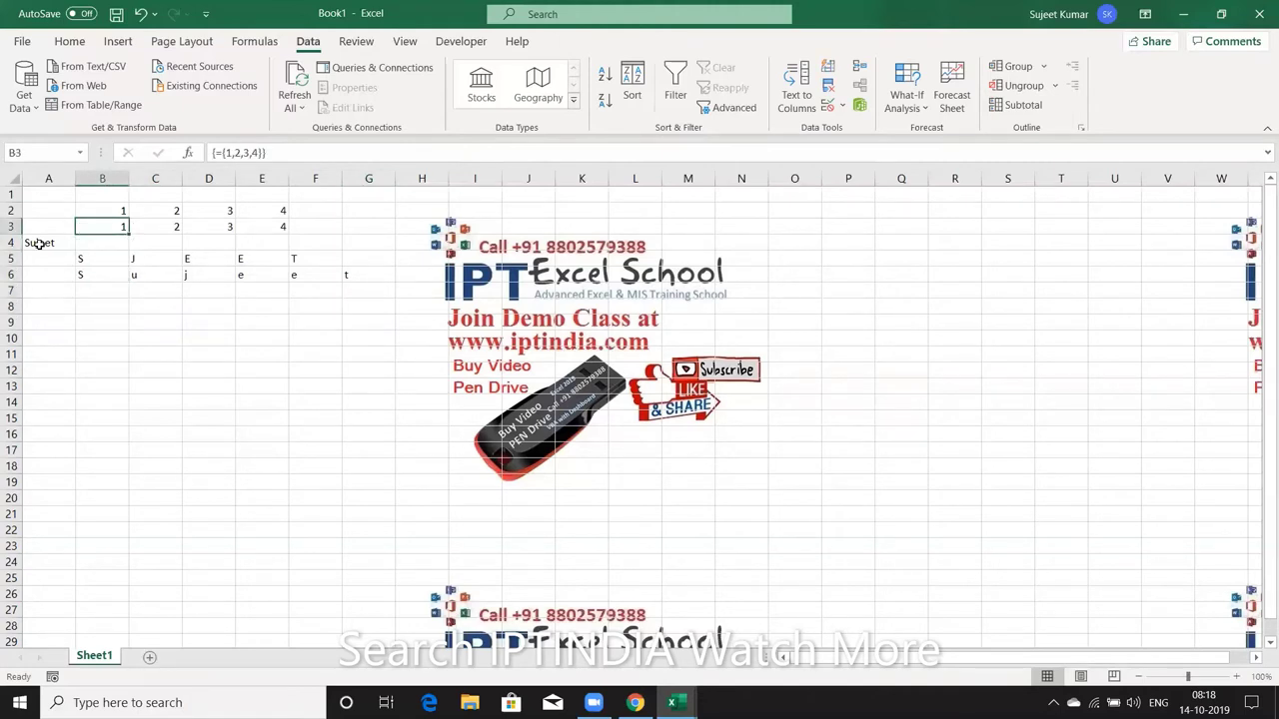
# Enter the array formula =MID(A4,{1,2,3,4,5,6},1) across B7:G7, splitting Sujeet into six letters.
pyautogui.press('Down')
pyautogui.press('Down')
pyautogui.press('Down')
pyautogui.press('Down')
pyautogui.hotkey('shift', 'Right')
pyautogui.hotkey('shift', 'Right')
pyautogui.hotkey('shift', 'Right')
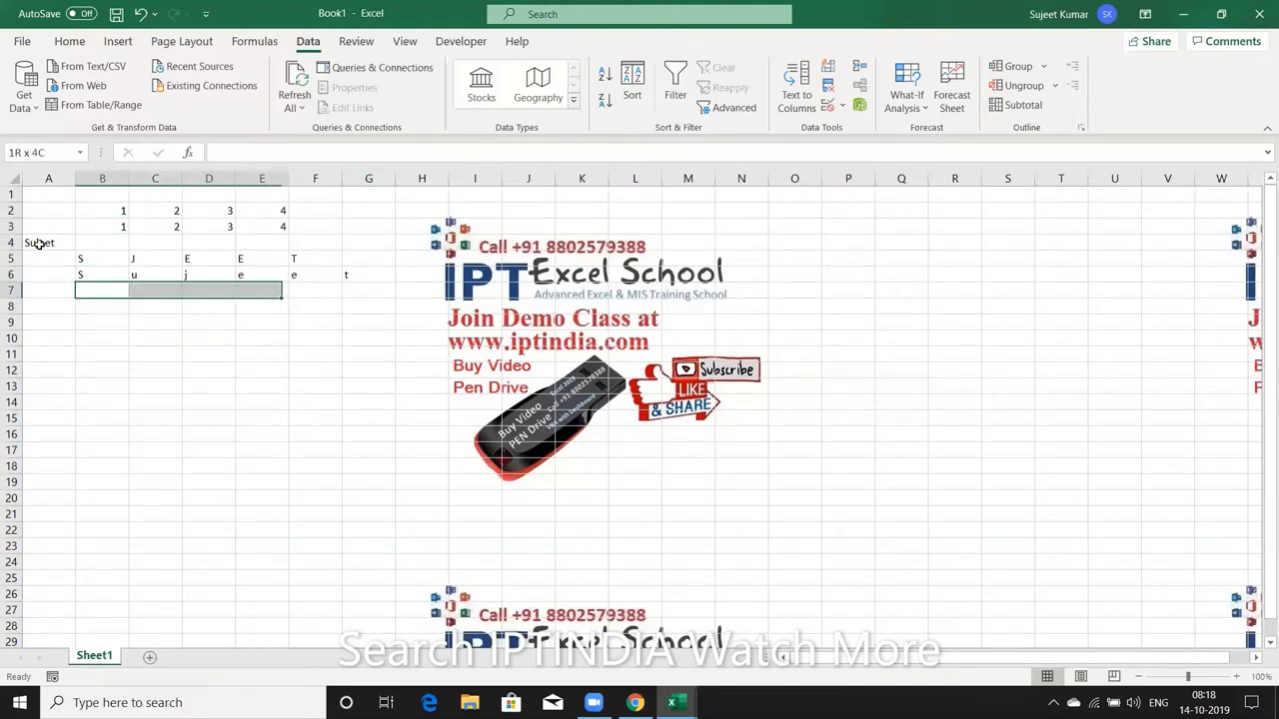
pyautogui.hotkey('shift', 'Right')
pyautogui.hotkey('shift', 'Right')
pyautogui.write('=')
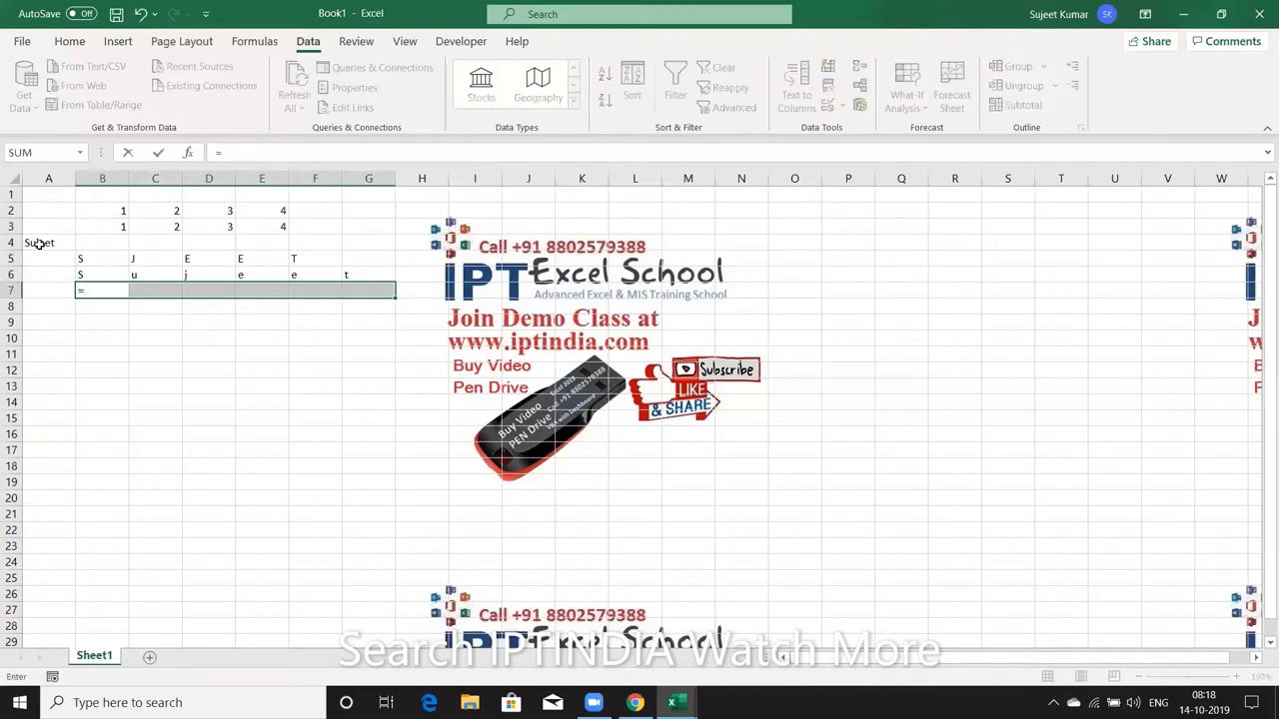
pyautogui.write('mid')
pyautogui.press('Tab')
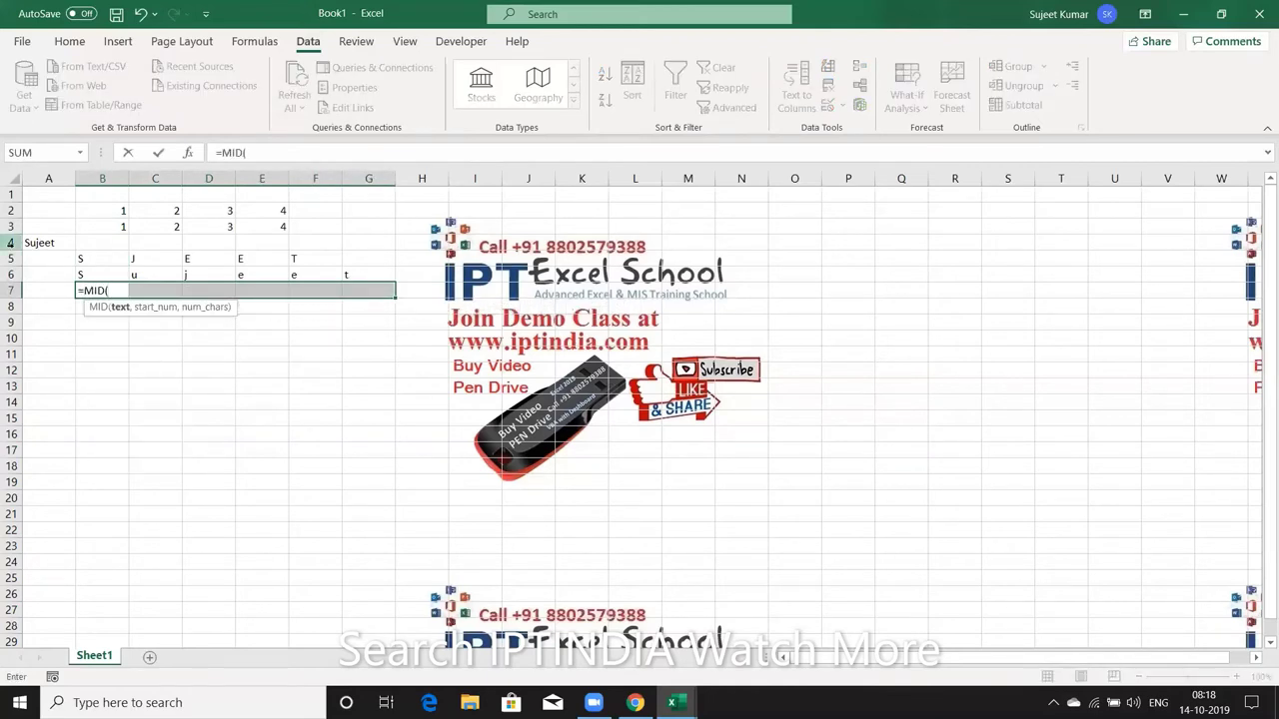
pyautogui.click(48, 242)
pyautogui.write(',')
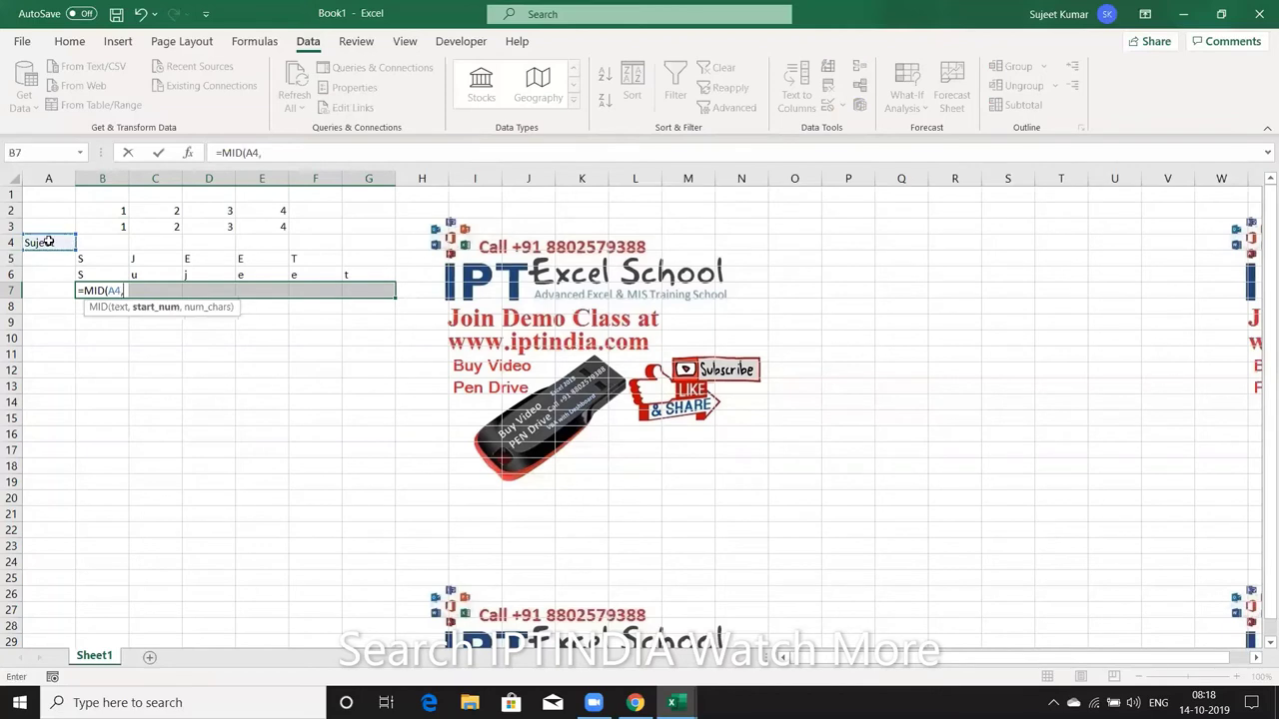
pyautogui.write('(')
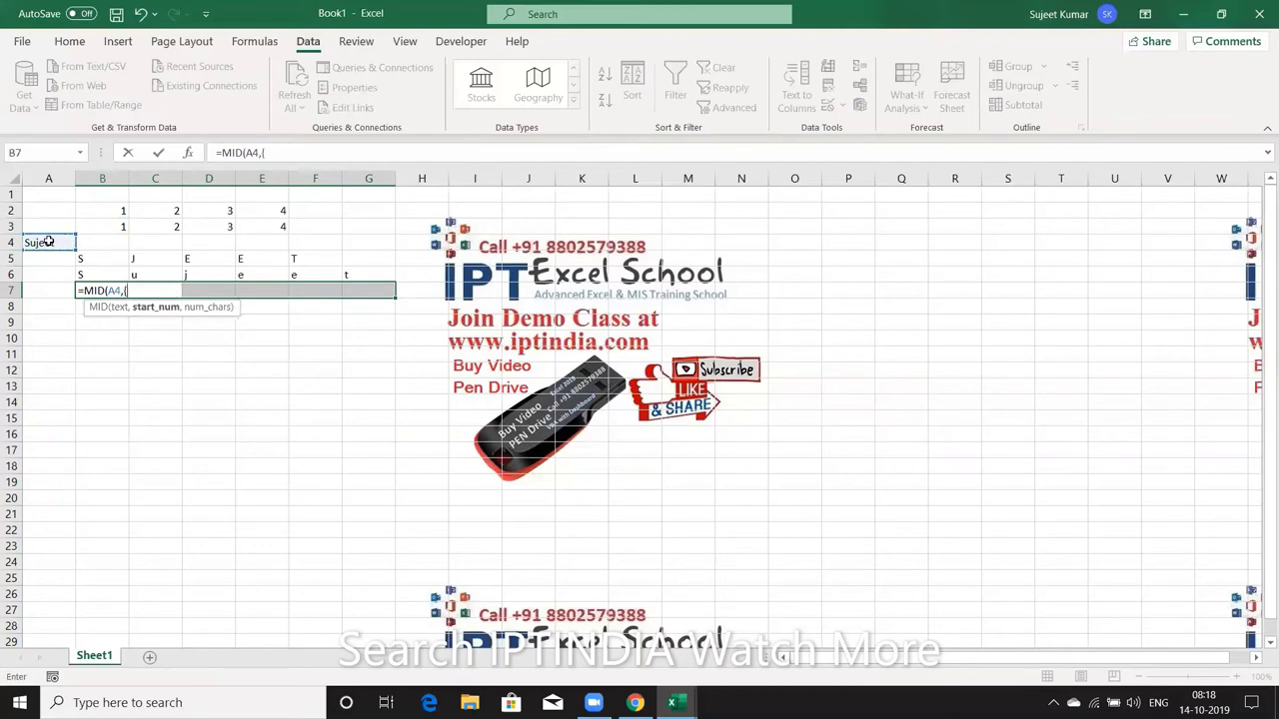
pyautogui.write('1,2,3')
pyautogui.write(',4,5,')
pyautogui.write('6}')
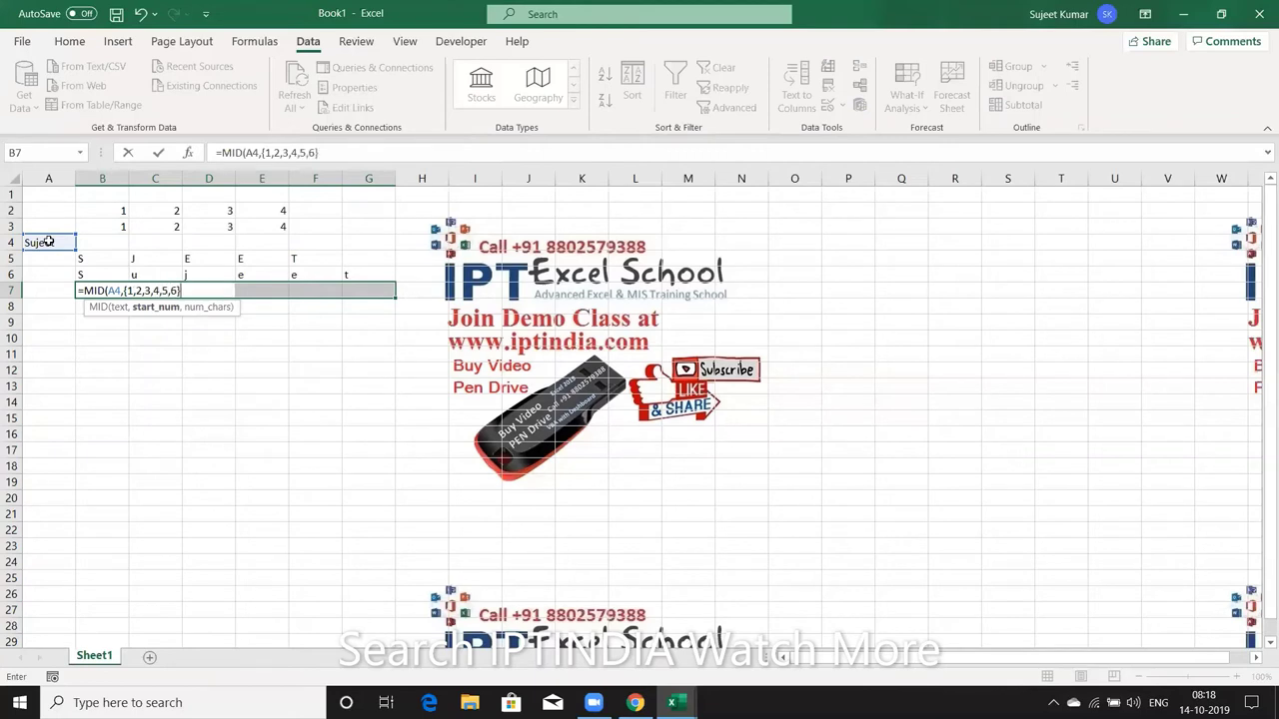
pyautogui.write(',1')
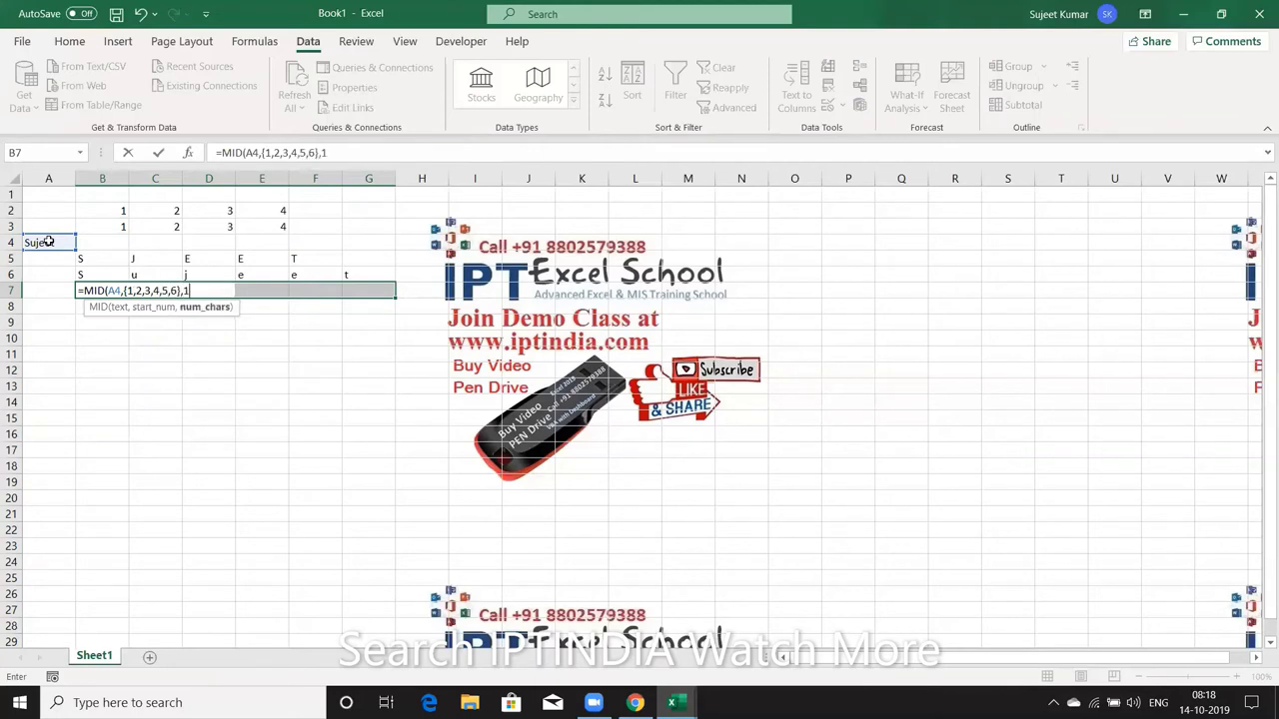
pyautogui.write(')')
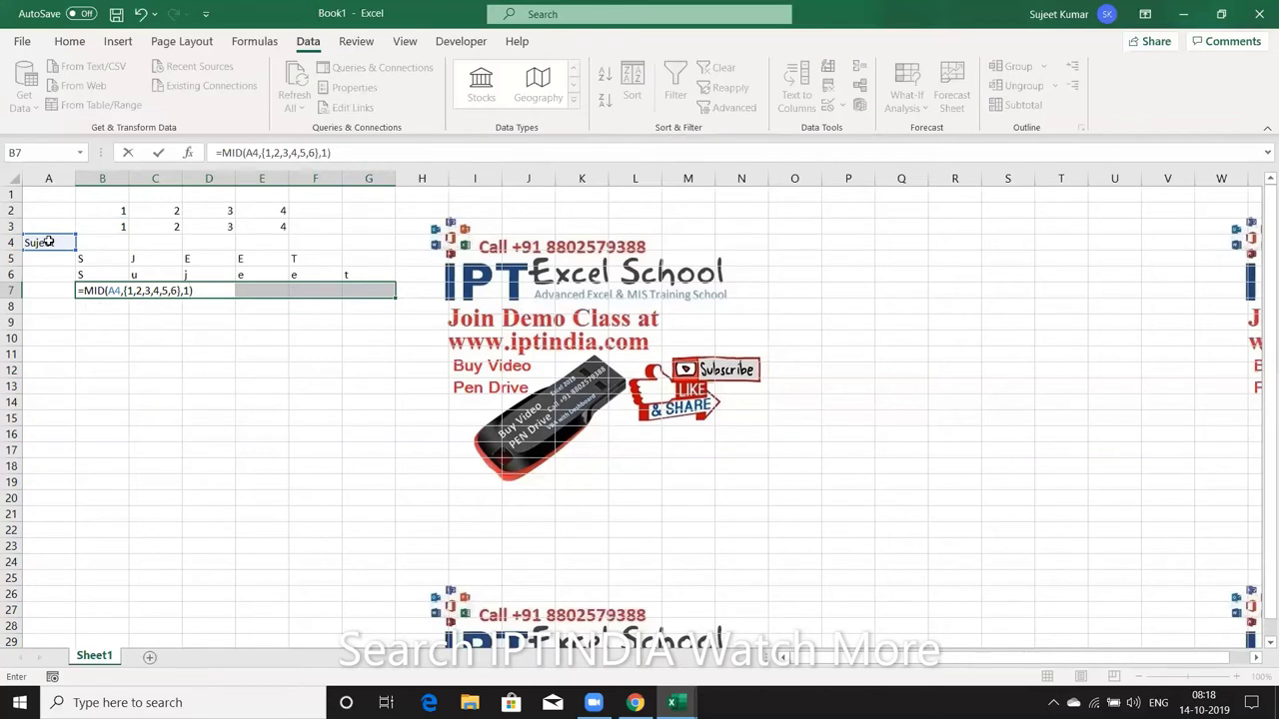
pyautogui.hotkey('ctrl', 'shift', 'Return')
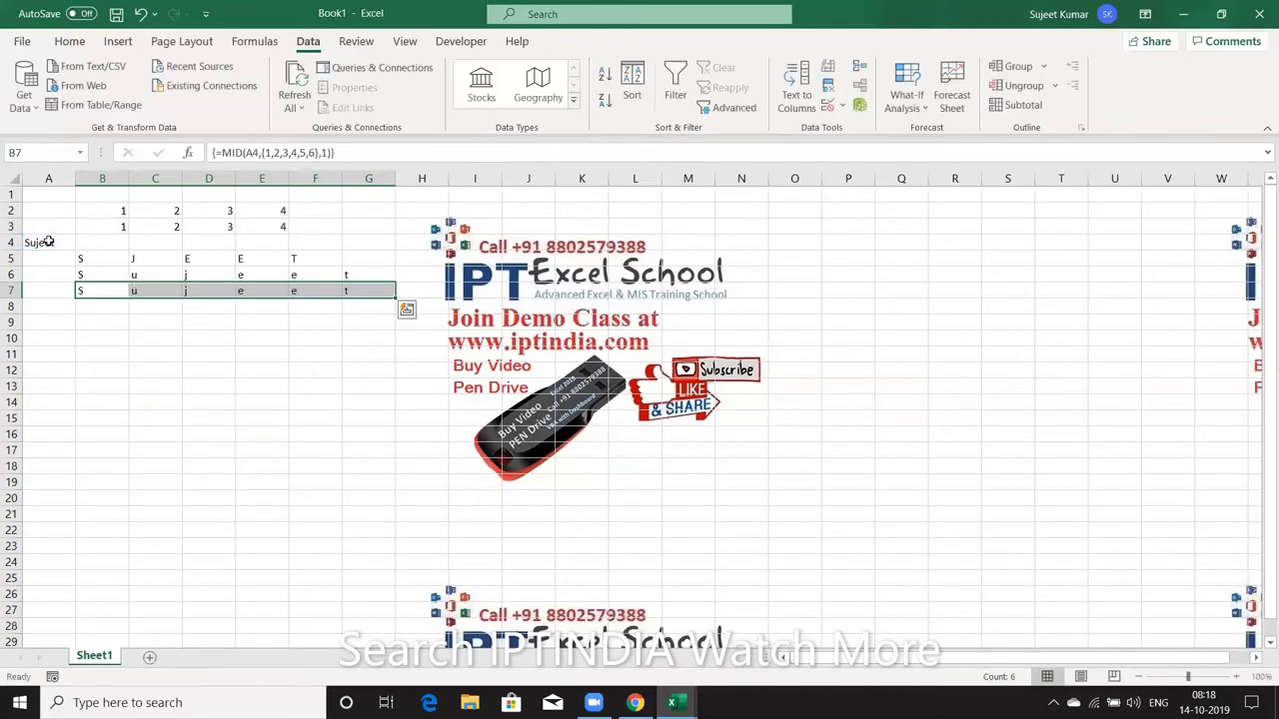
pyautogui.press('Up')
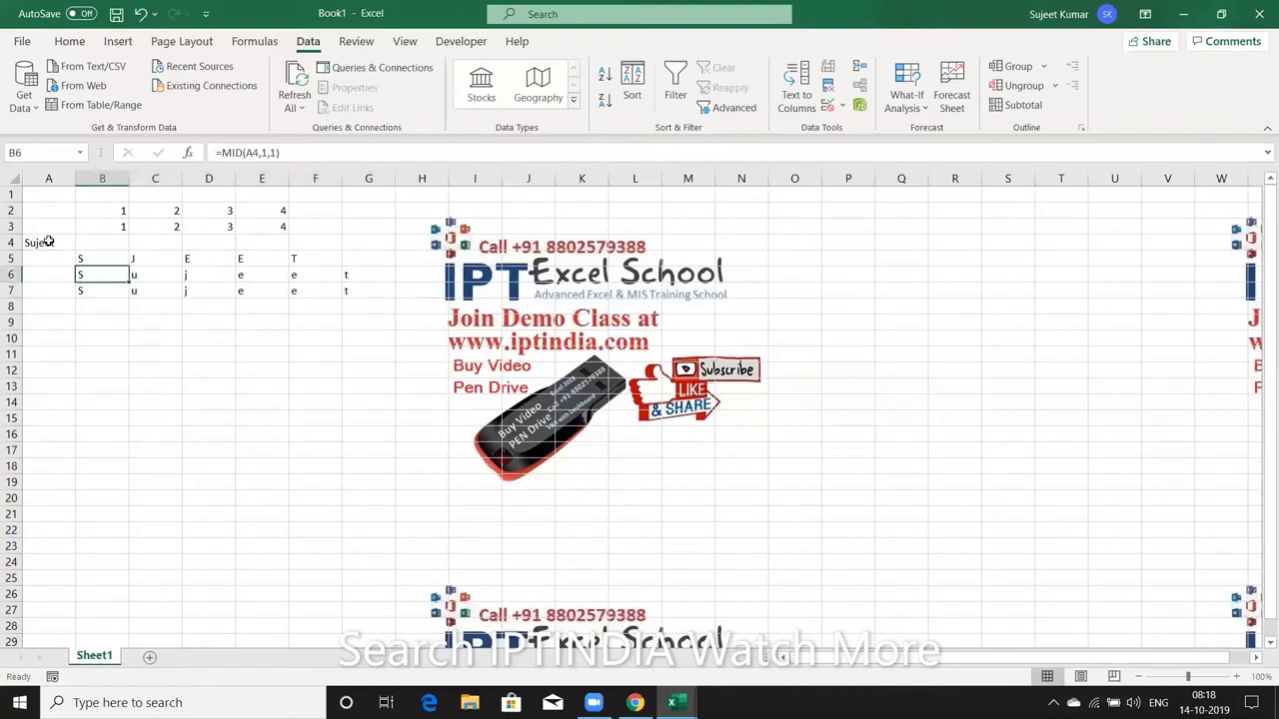
pyautogui.press('Right')
pyautogui.press('Right')
pyautogui.press('Up')
pyautogui.press('Up')
pyautogui.press('Up')
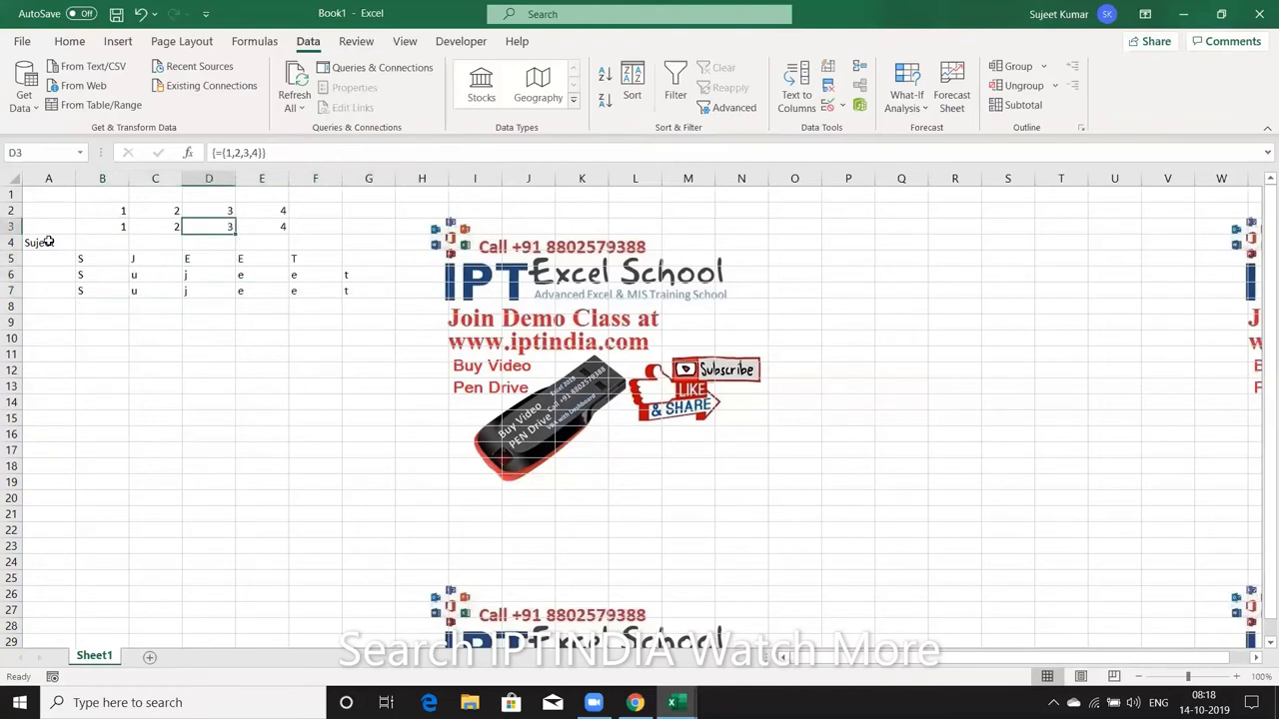
pyautogui.press('Right')
pyautogui.press('Right')
pyautogui.press('Down')
pyautogui.press('Down')
pyautogui.press('Left')
pyautogui.press('Left')
pyautogui.press('Left')
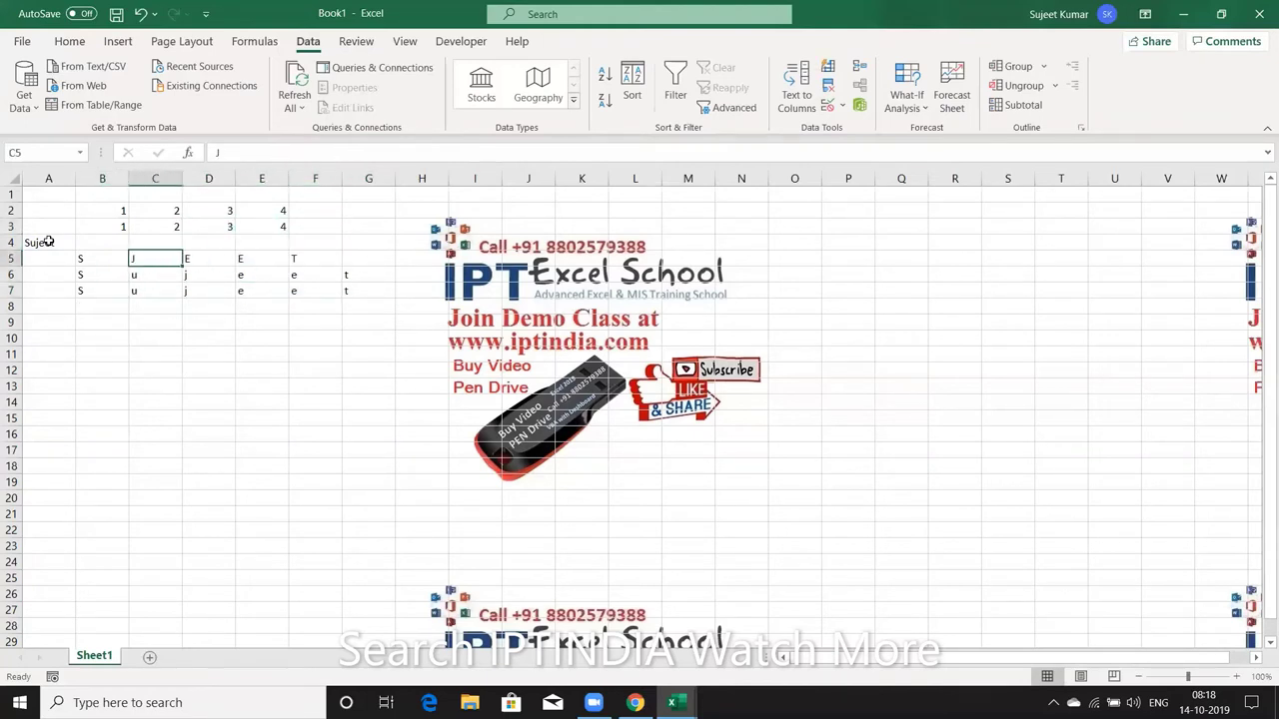
pyautogui.press('Down')
pyautogui.press('Left')
pyautogui.press('Down')
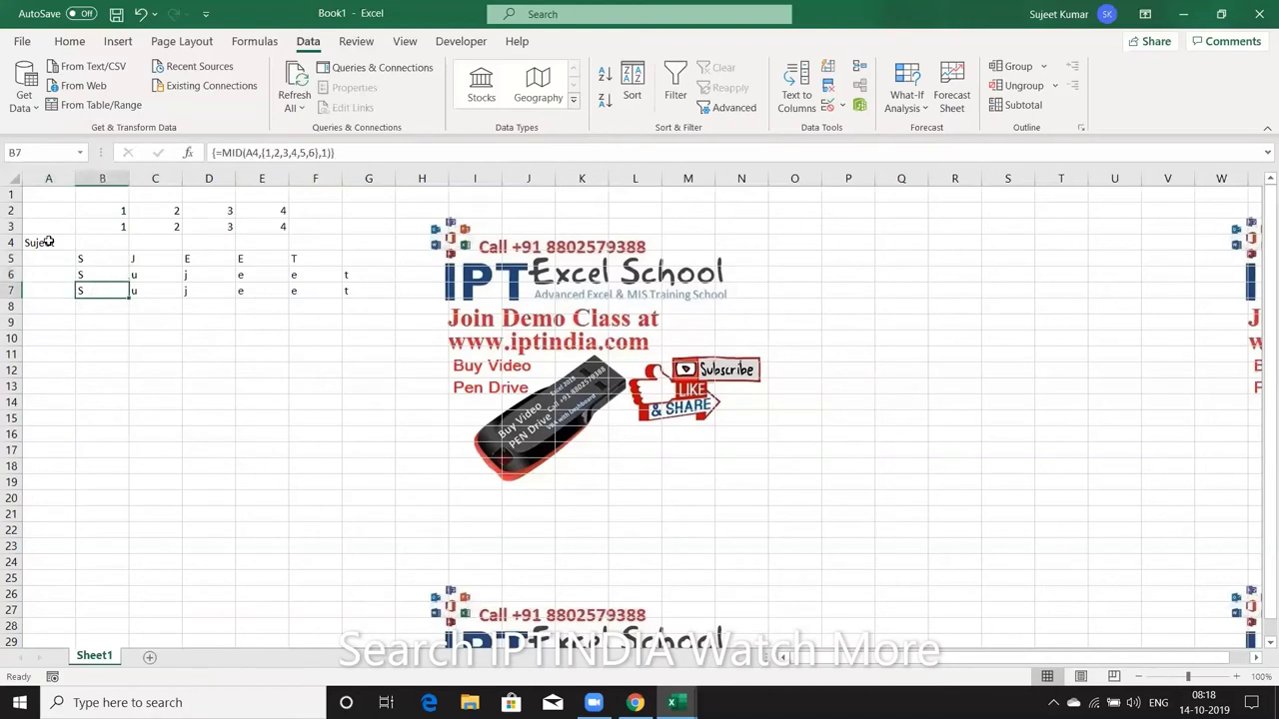
pyautogui.press('Right')
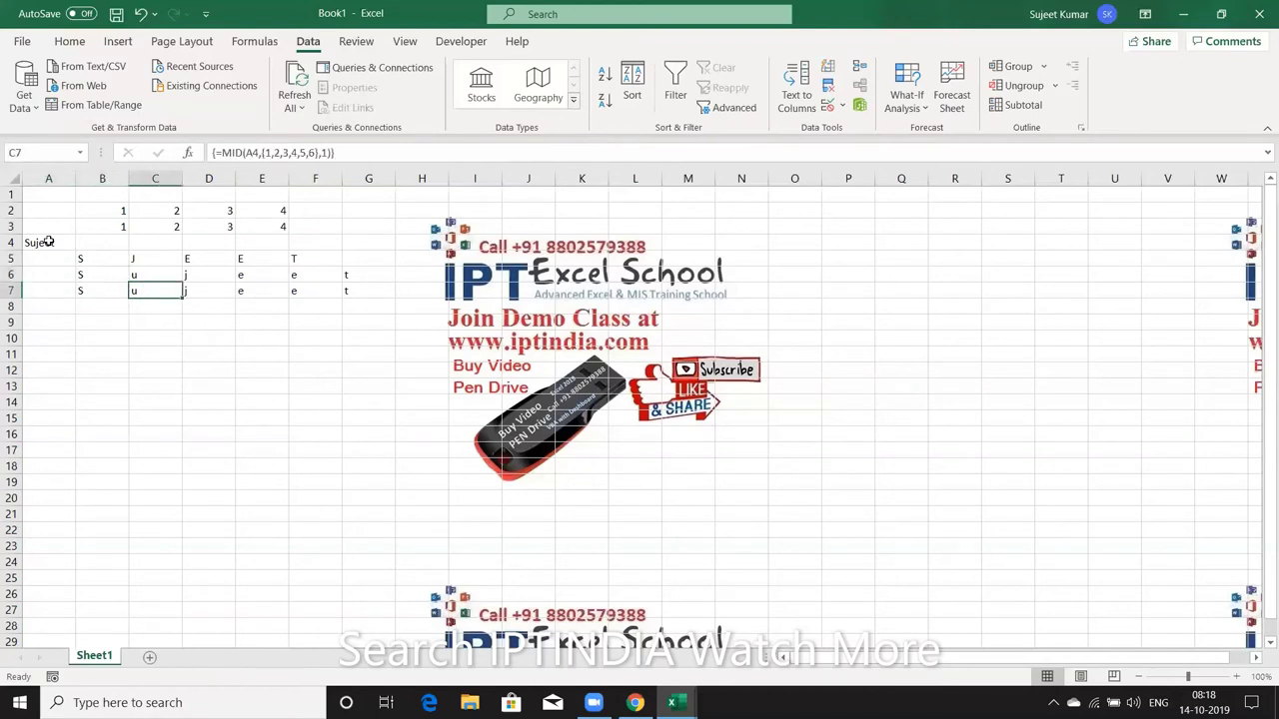
pyautogui.press('Right')
pyautogui.press('Right')
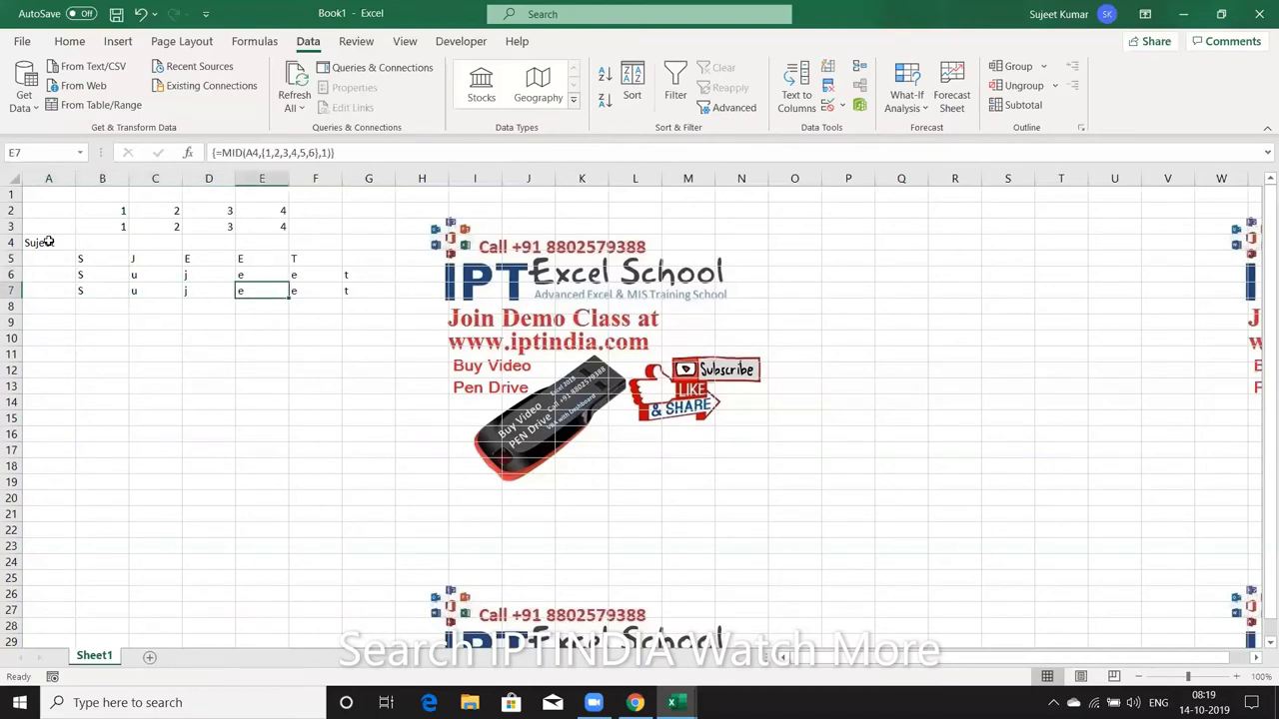
pyautogui.press('Right')
pyautogui.press('Right')
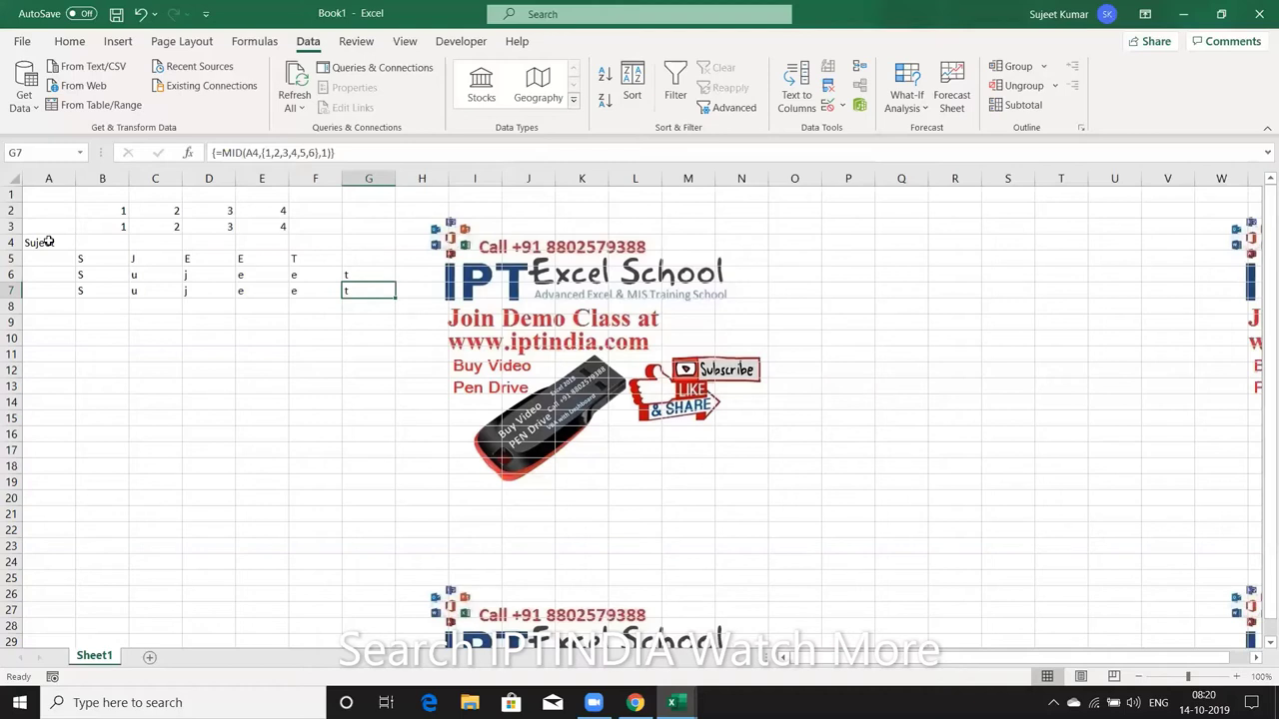
pyautogui.press('Left')
pyautogui.press('Left')
pyautogui.press('Left')
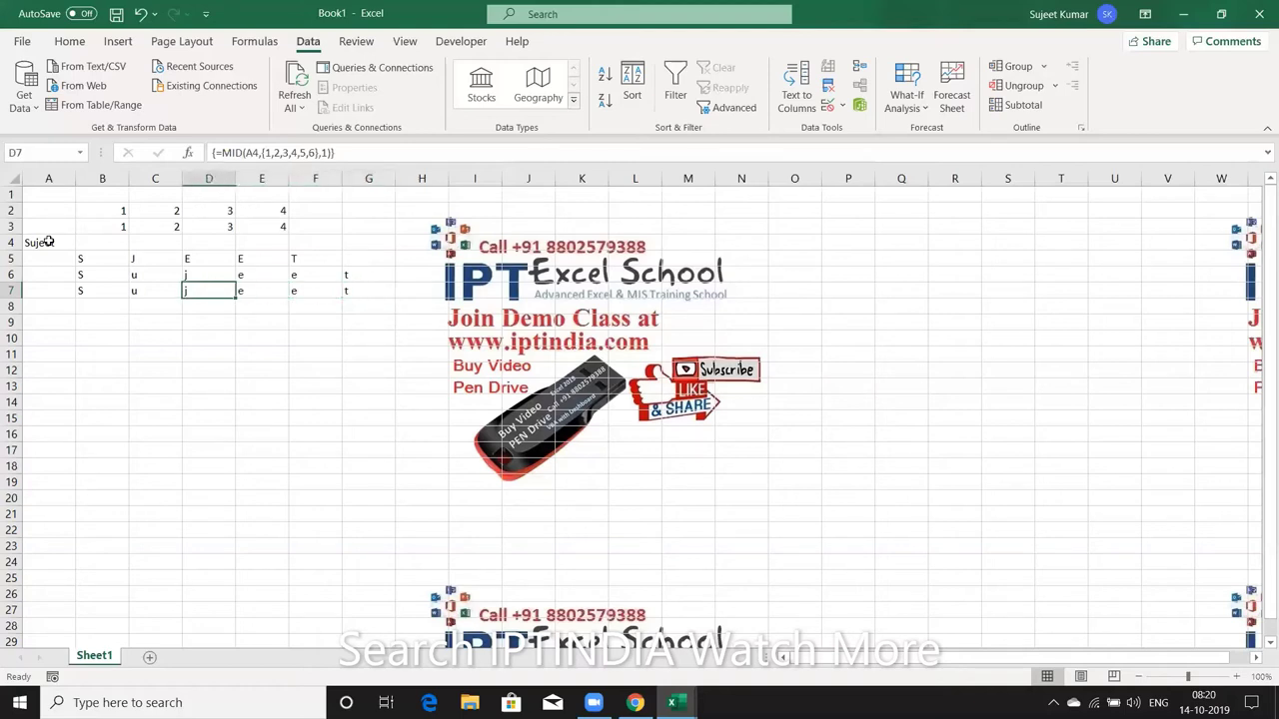
pyautogui.press('Left')
pyautogui.press('Left')
pyautogui.press('Left')
pyautogui.press('Right')
pyautogui.press('Right')
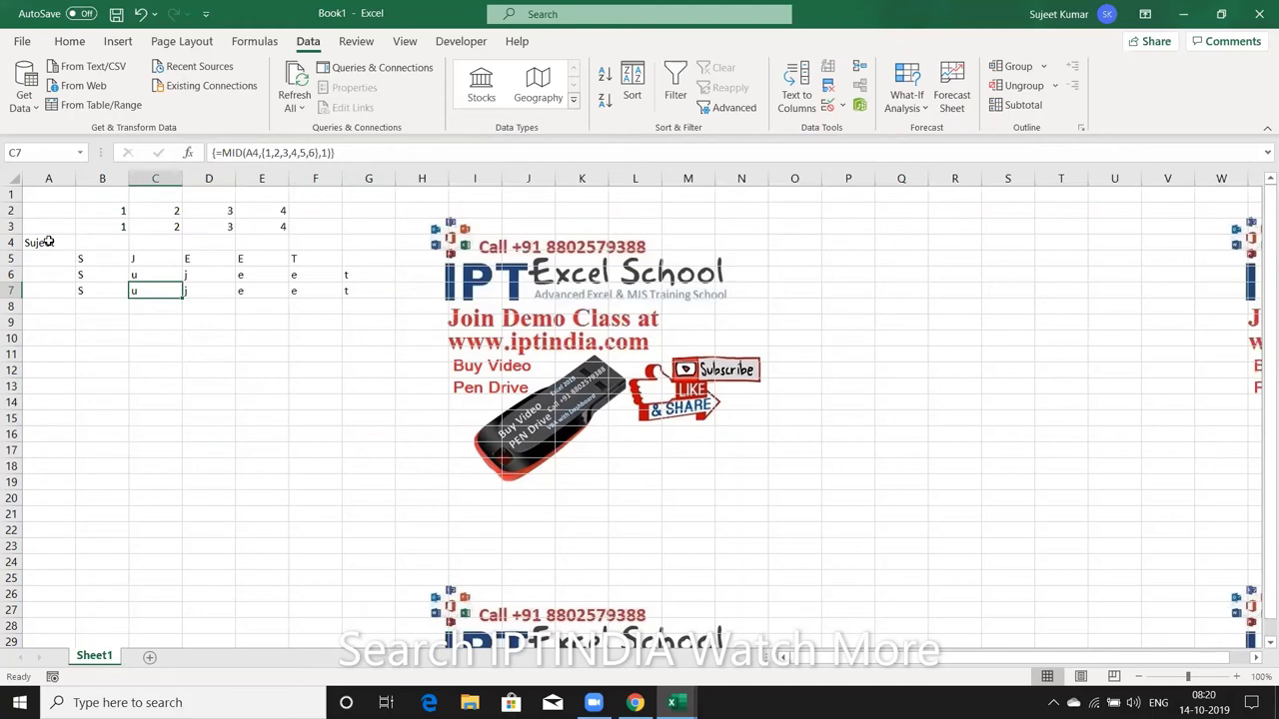
# Enter 20, 30, 40, 50 and 70 across B12:F12.
pyautogui.press('Down')
pyautogui.press('Down')
pyautogui.press('Down')
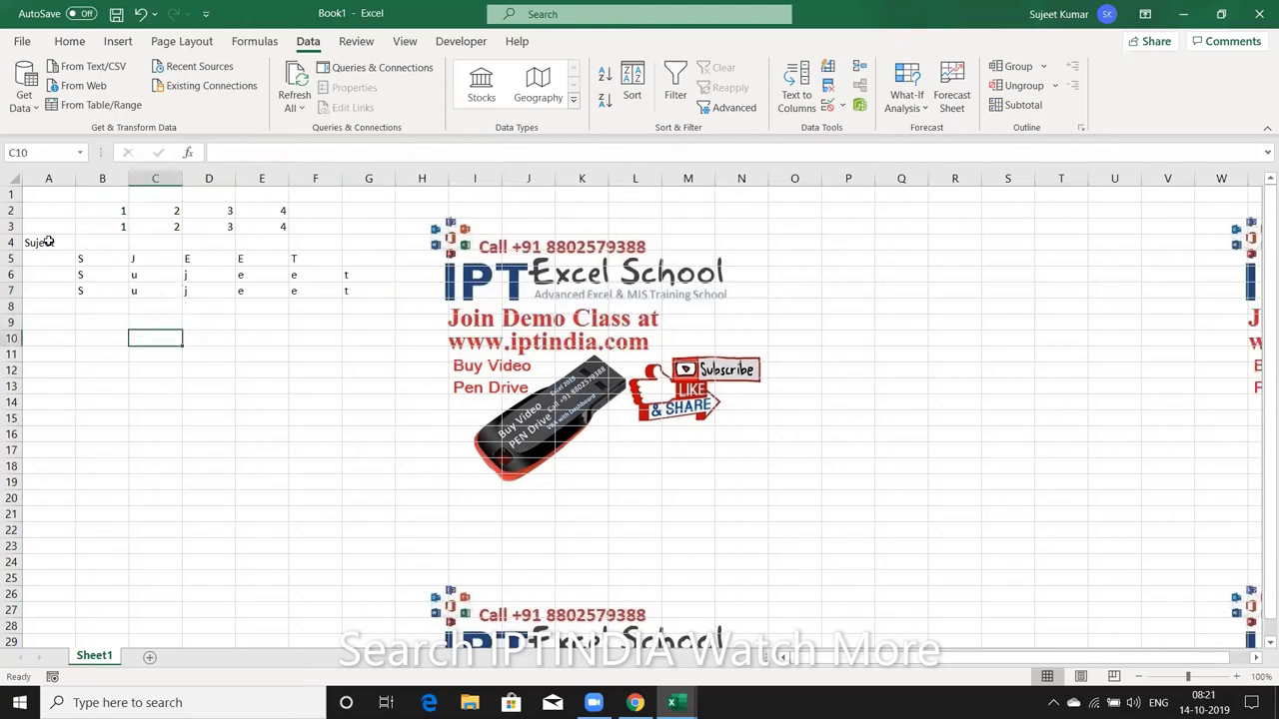
pyautogui.press('Down')
pyautogui.press('Down')
pyautogui.press('Left')
pyautogui.write('20')
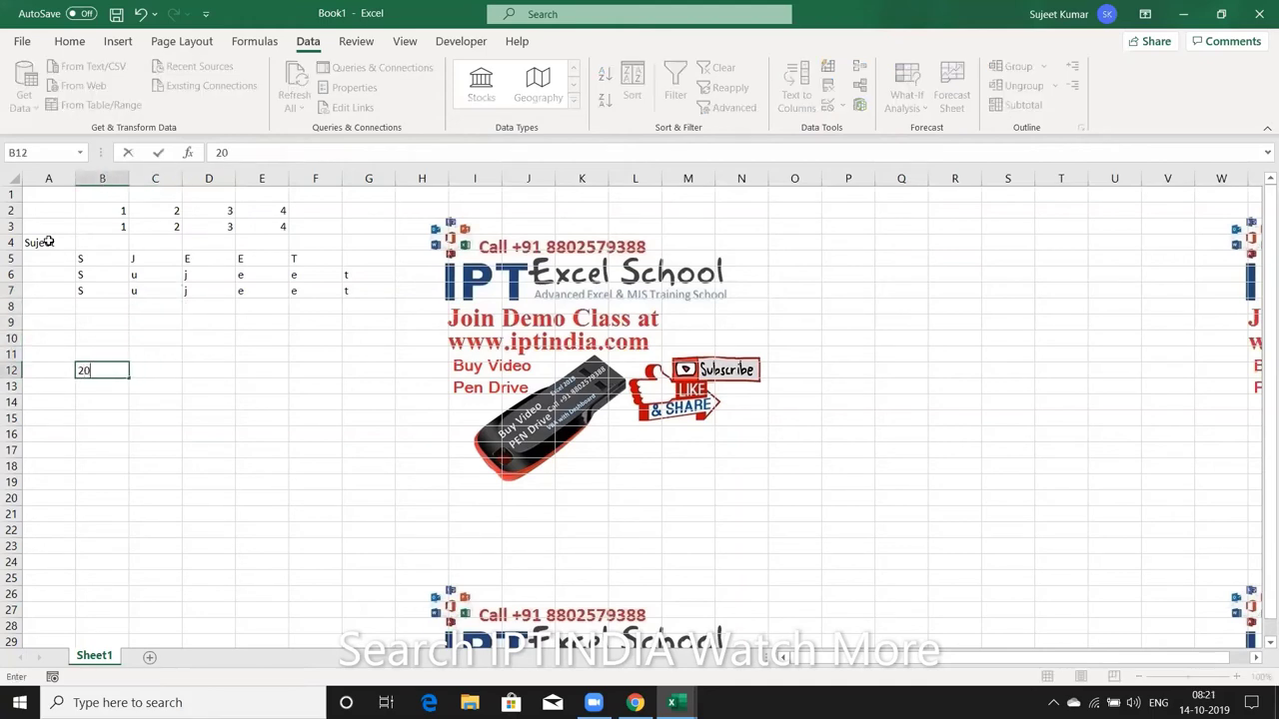
pyautogui.write('3')
pyautogui.press('BackSpace')
pyautogui.press('Tab')
pyautogui.write('30')
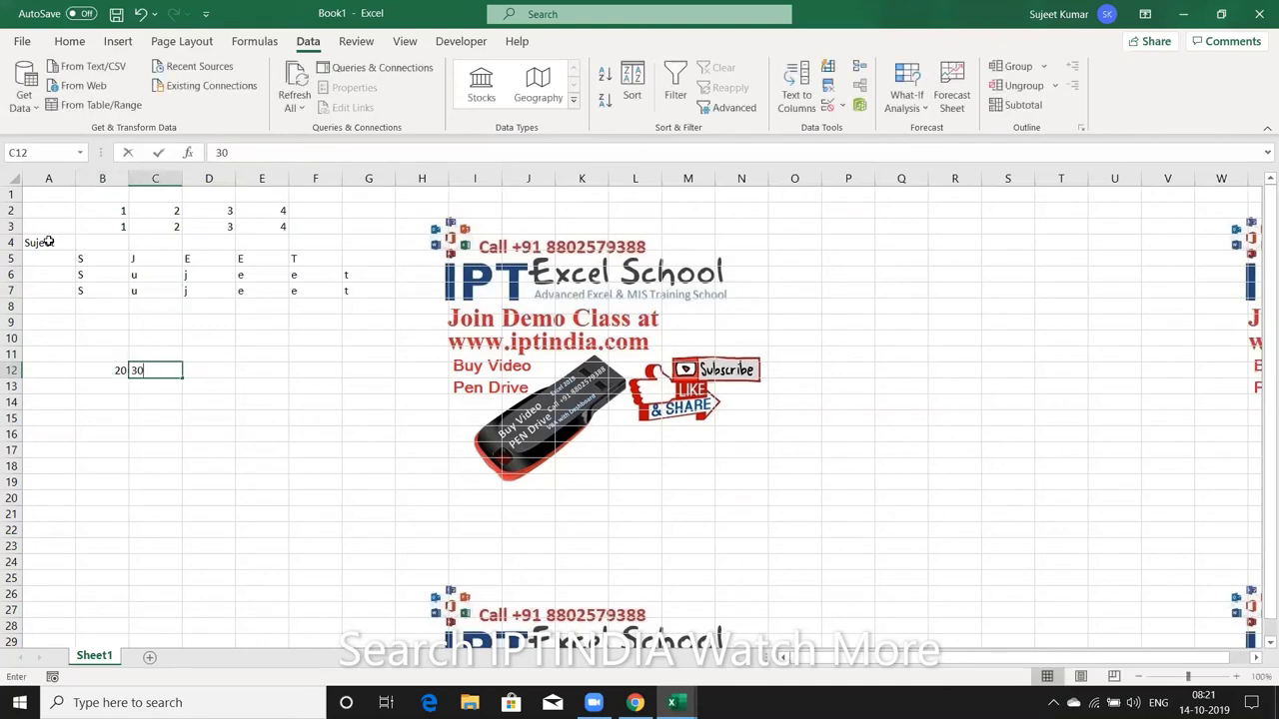
pyautogui.press('Tab')
pyautogui.write('40')
pyautogui.press('Tab')
pyautogui.write('50')
pyautogui.press('Tab')
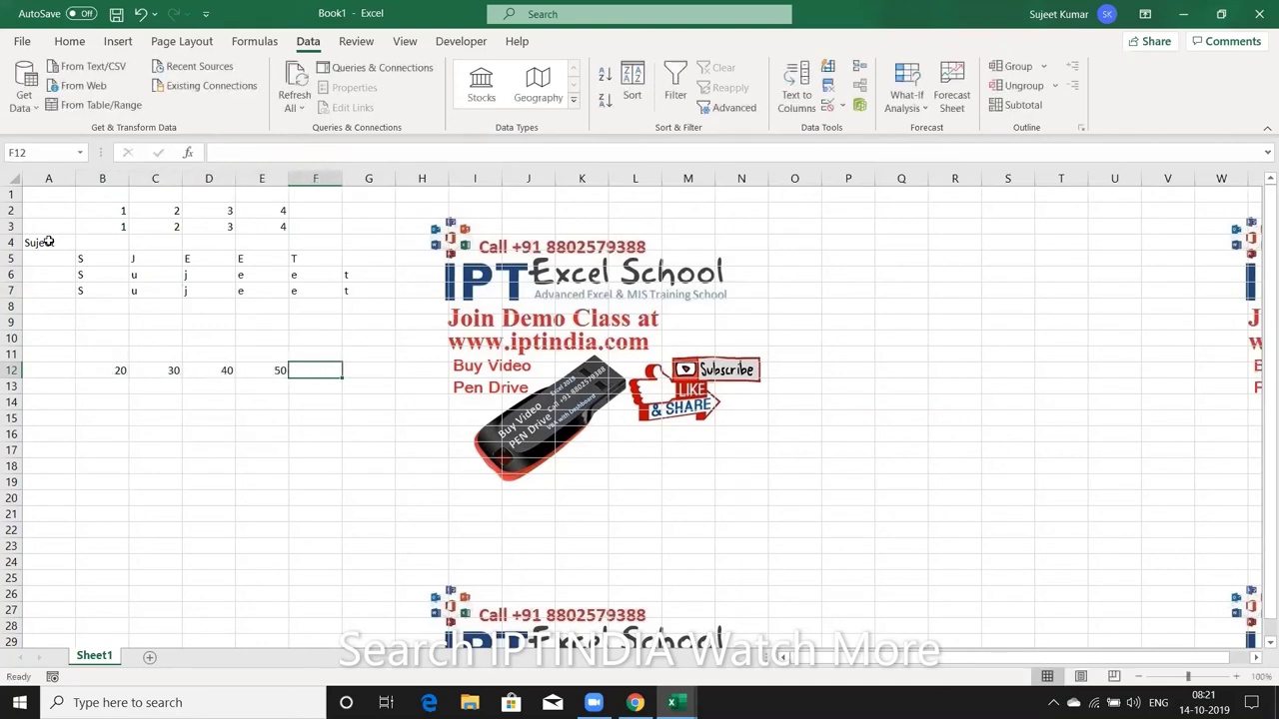
pyautogui.write('70')
pyautogui.press('Tab')
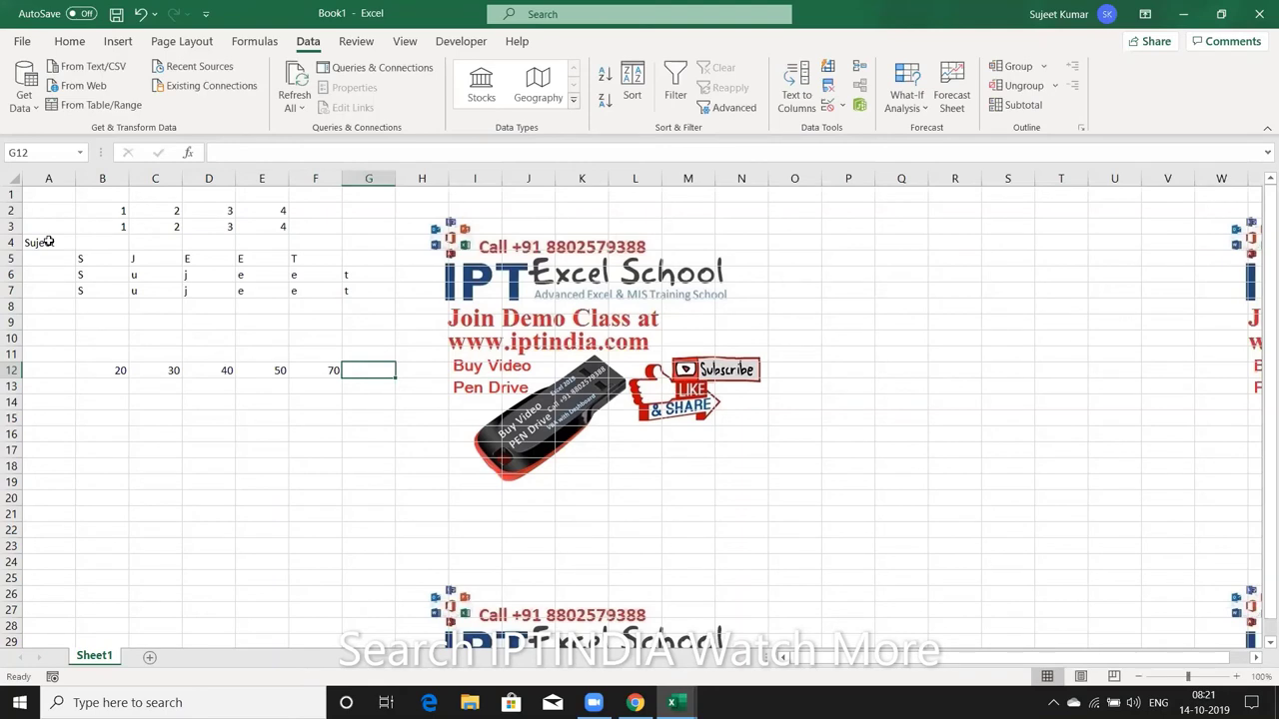
# Add the notes *2, *10% and 60 in G12, G13 and G14.
pyautogui.write('*2')
pyautogui.press('Return')
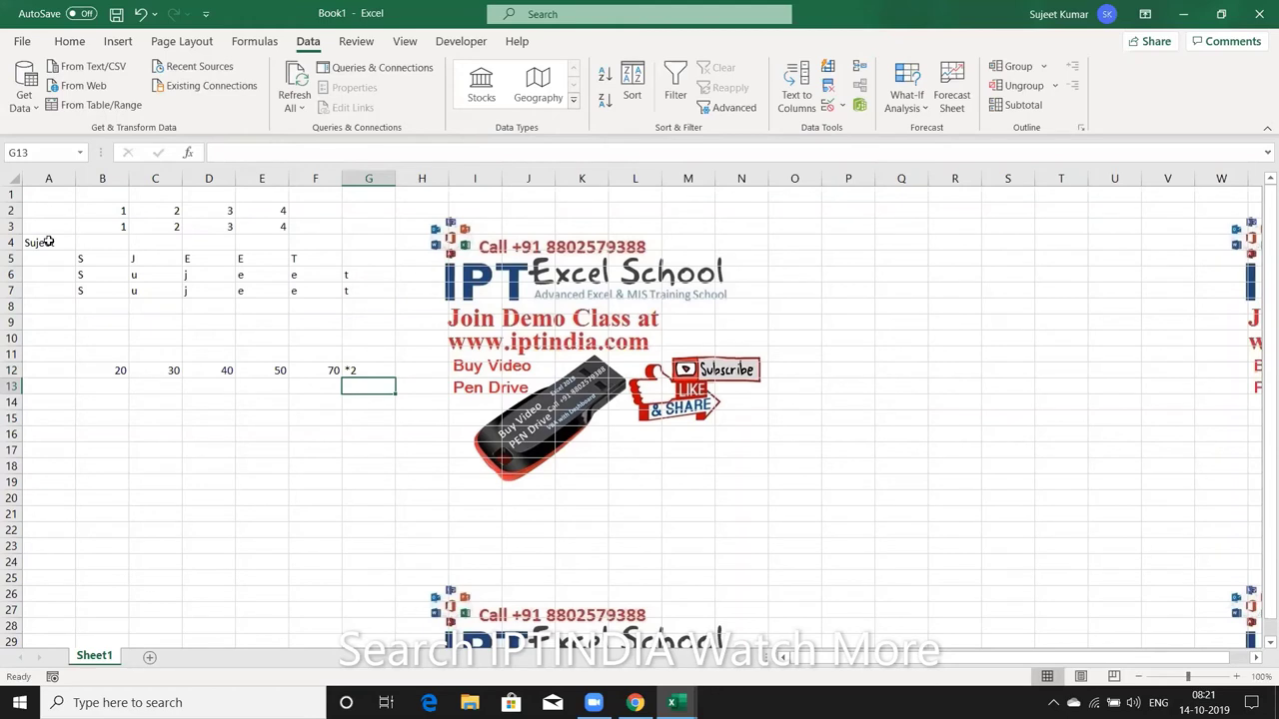
pyautogui.write('*10')
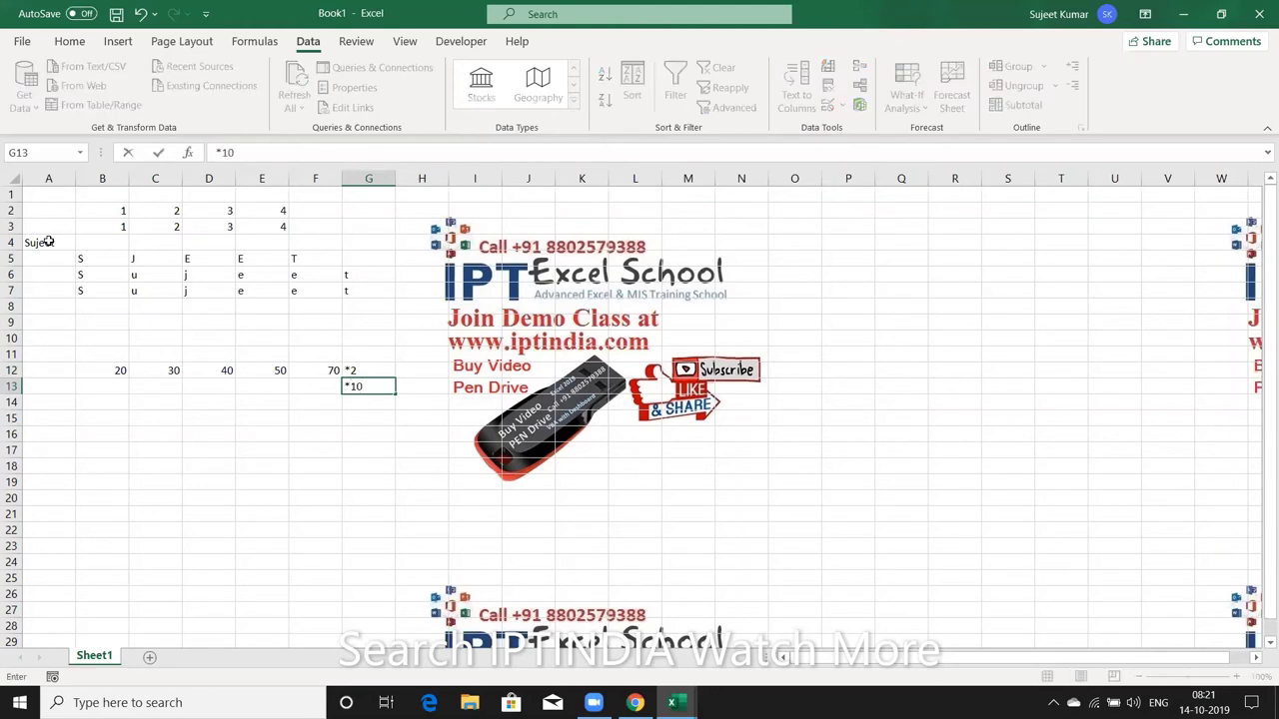
pyautogui.write('%')
pyautogui.press('Return')
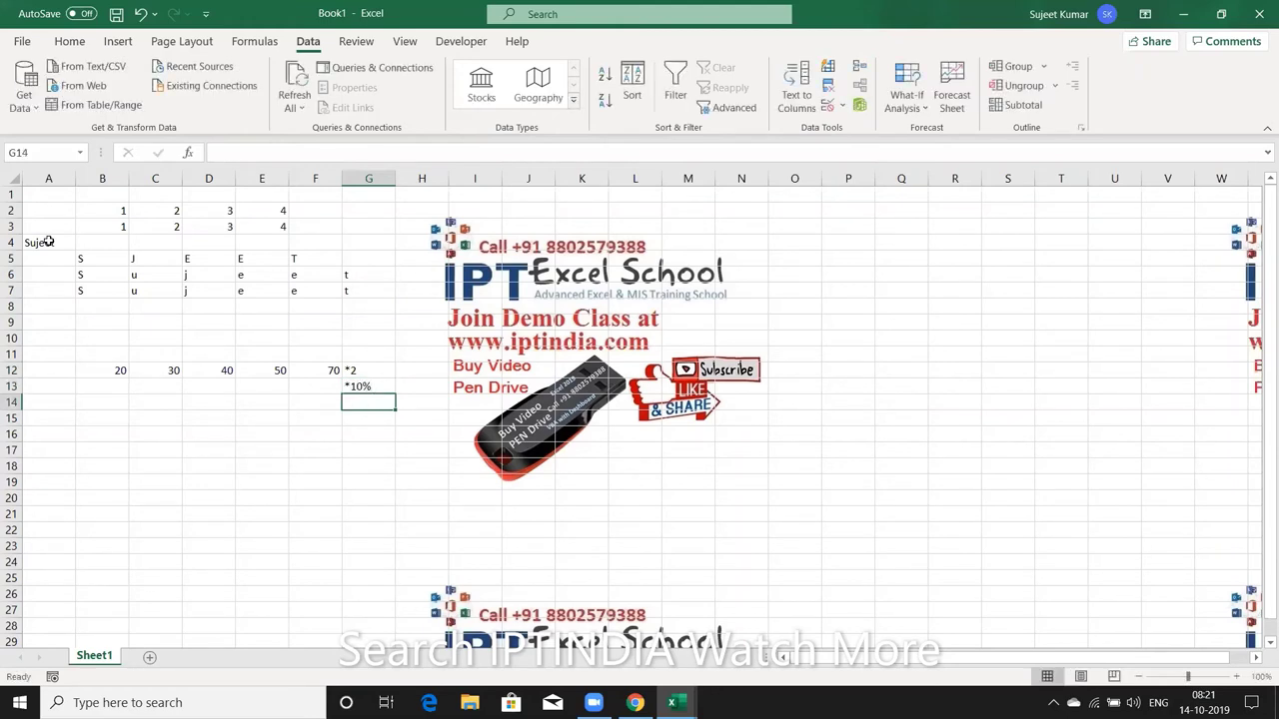
pyautogui.write('60')
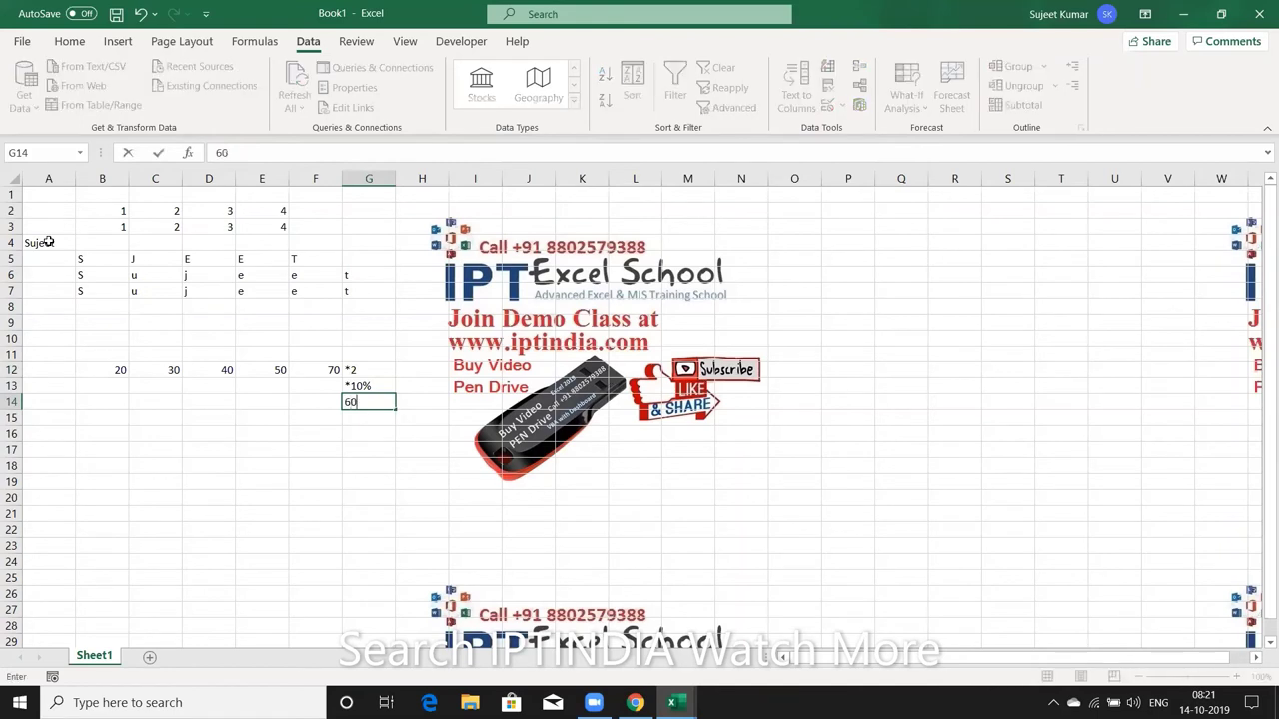
pyautogui.press('Return')
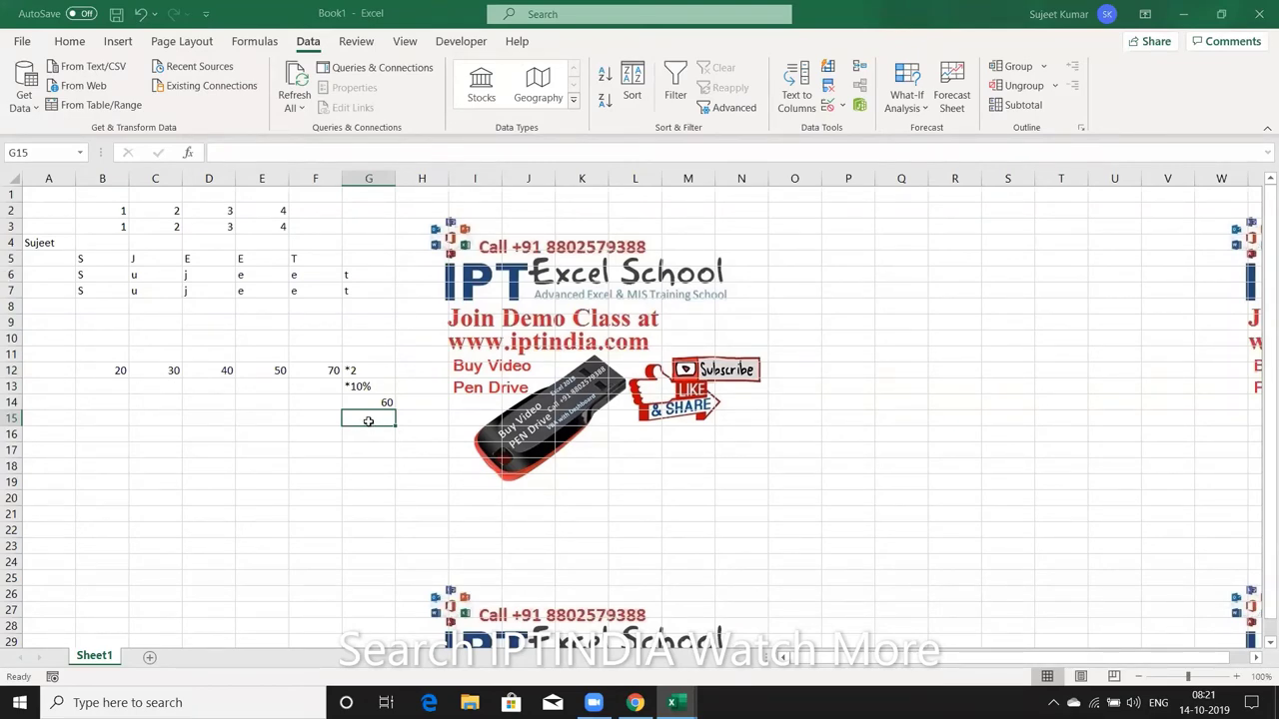
pyautogui.hotkey('alt', 'Tab')
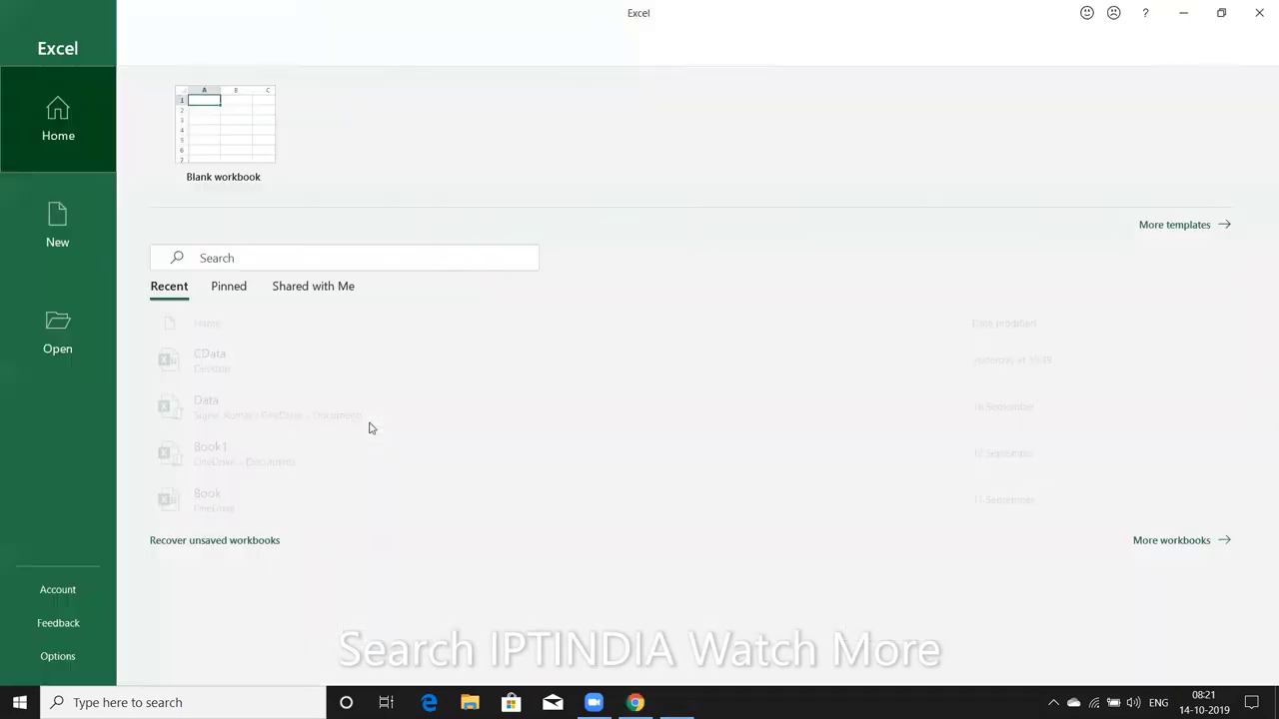
# Start a blank workbook and open recovered Book1 versions 1 and 2 from Document Recovery.
pyautogui.click(259, 174)
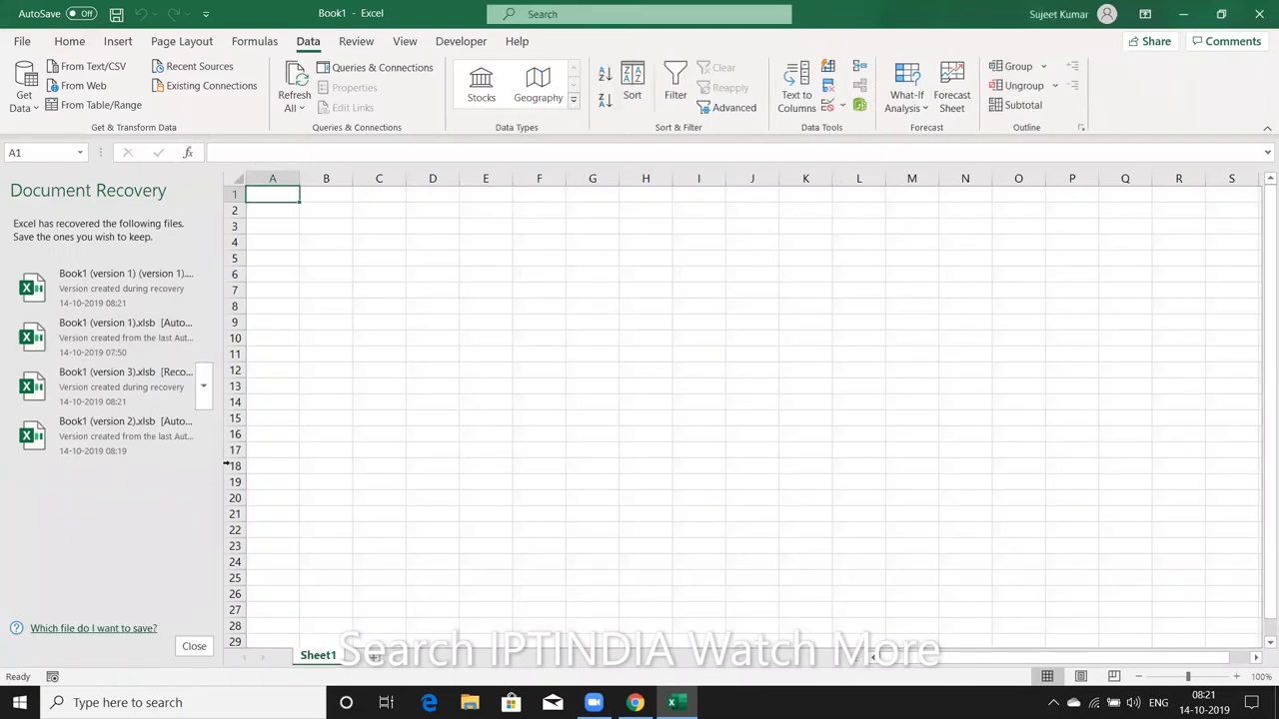
pyautogui.click(133, 286)
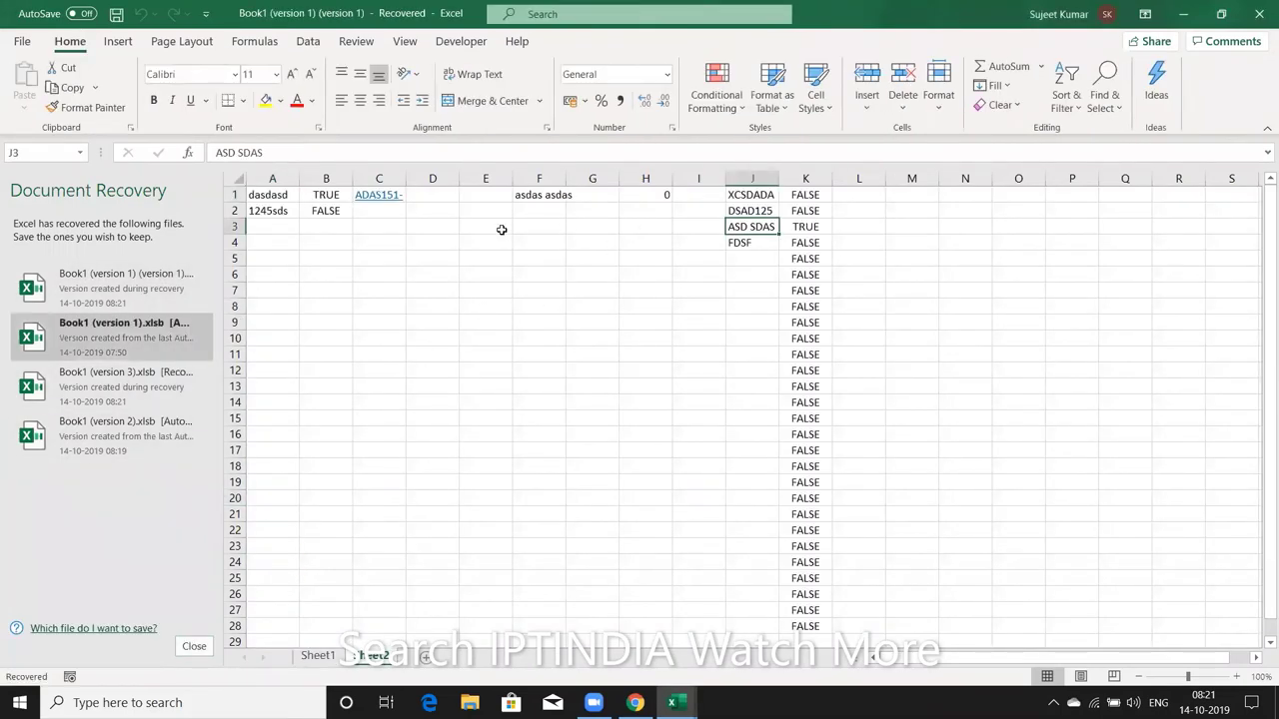
pyautogui.moveTo(112, 436)
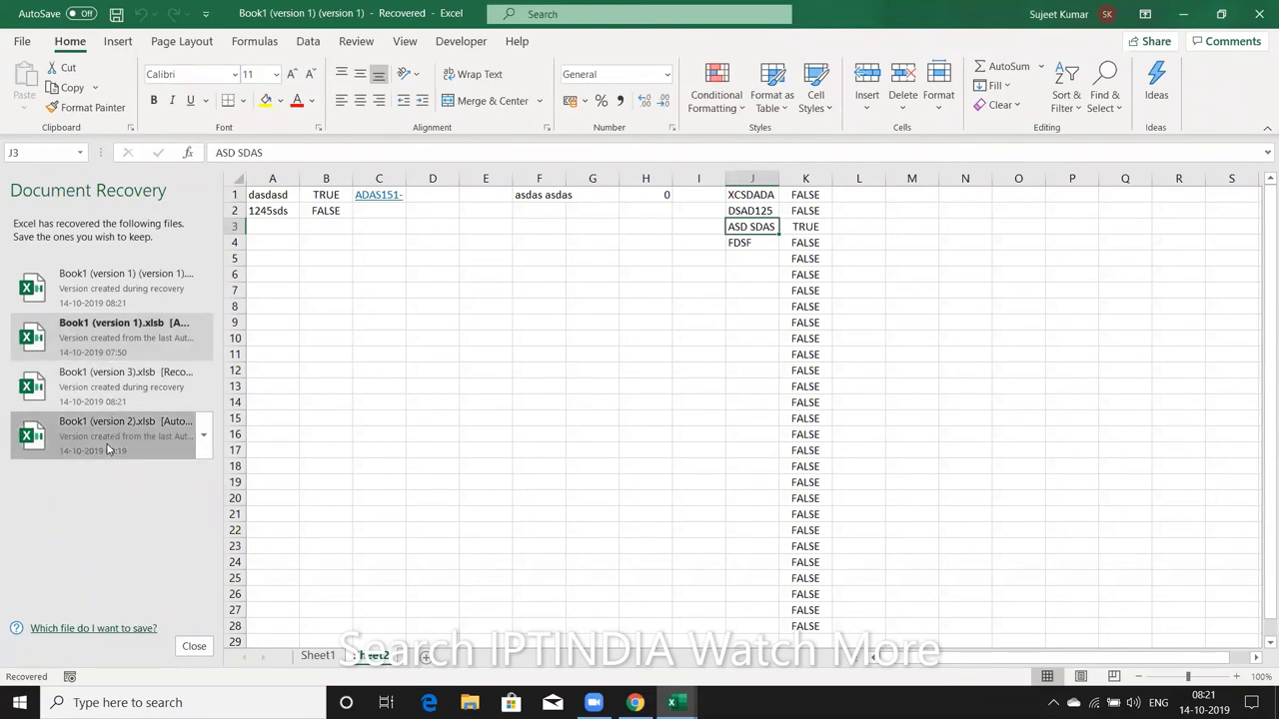
pyautogui.click(108, 450)
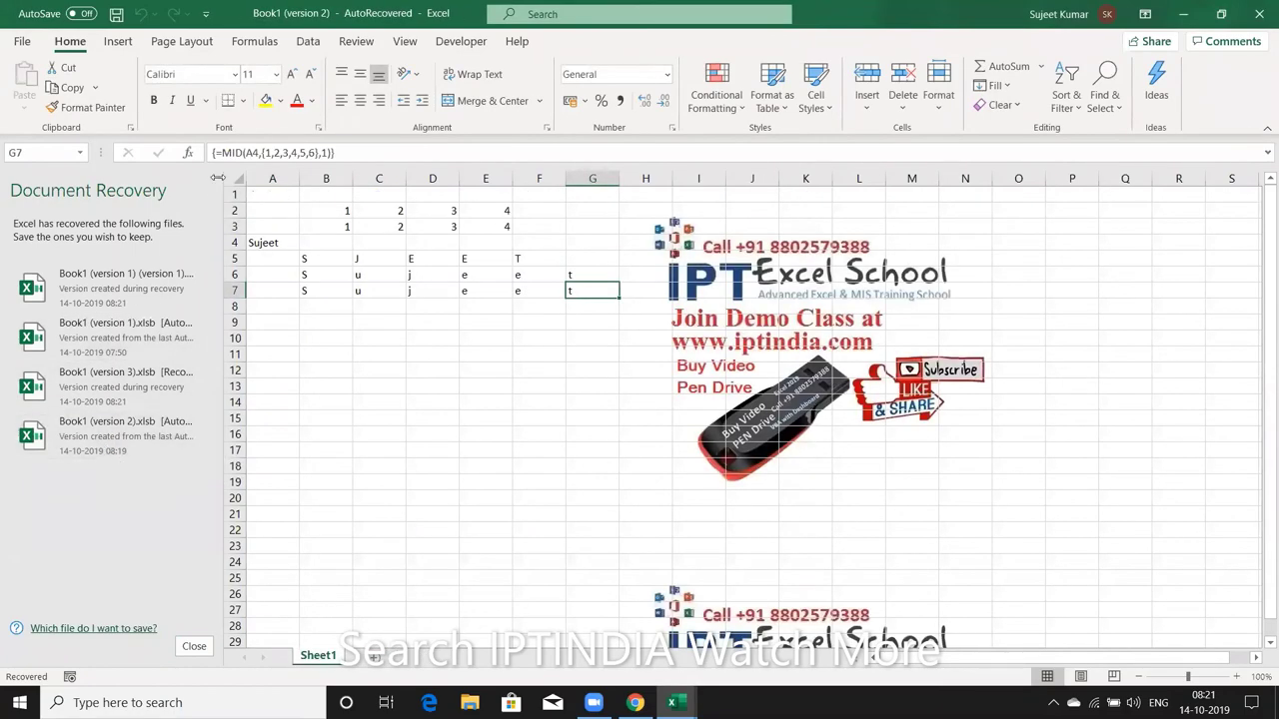
pyautogui.click(196, 648)
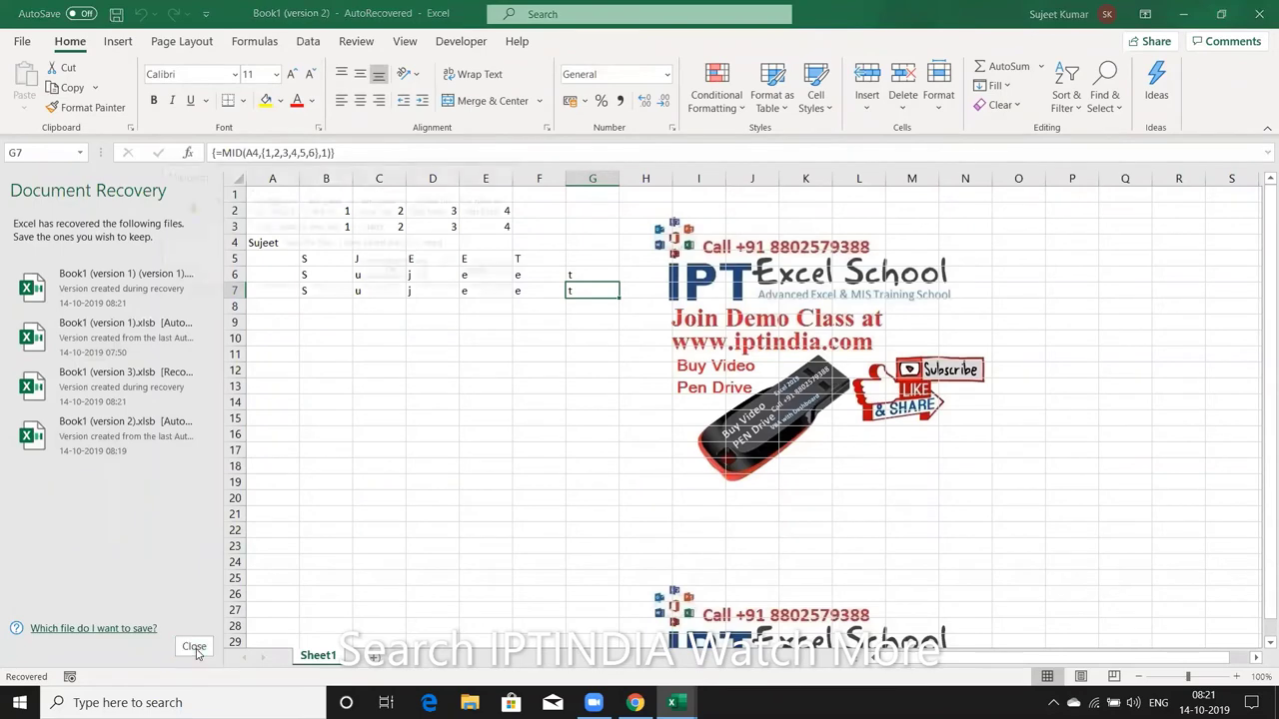
pyautogui.click(394, 269)
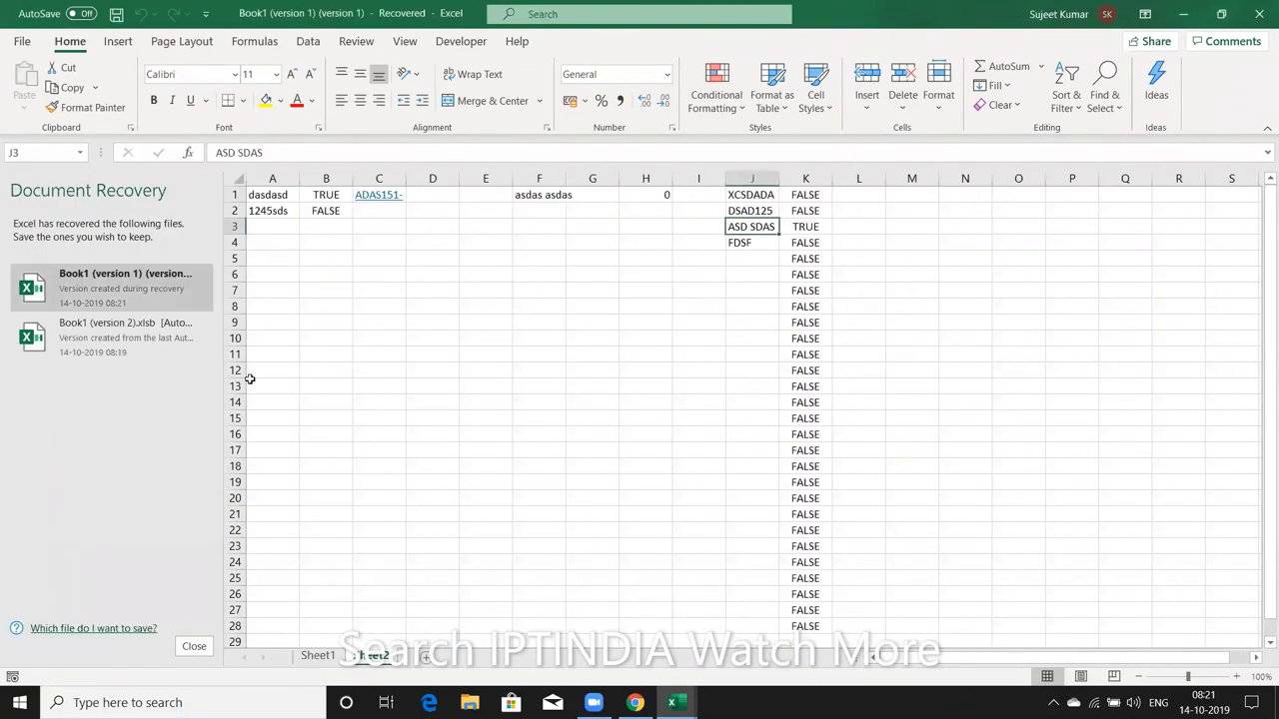
# Close the version 1 copy without saving and dismiss the Document Recovery pane.
pyautogui.click(1260, 14)
pyautogui.click(631, 377)
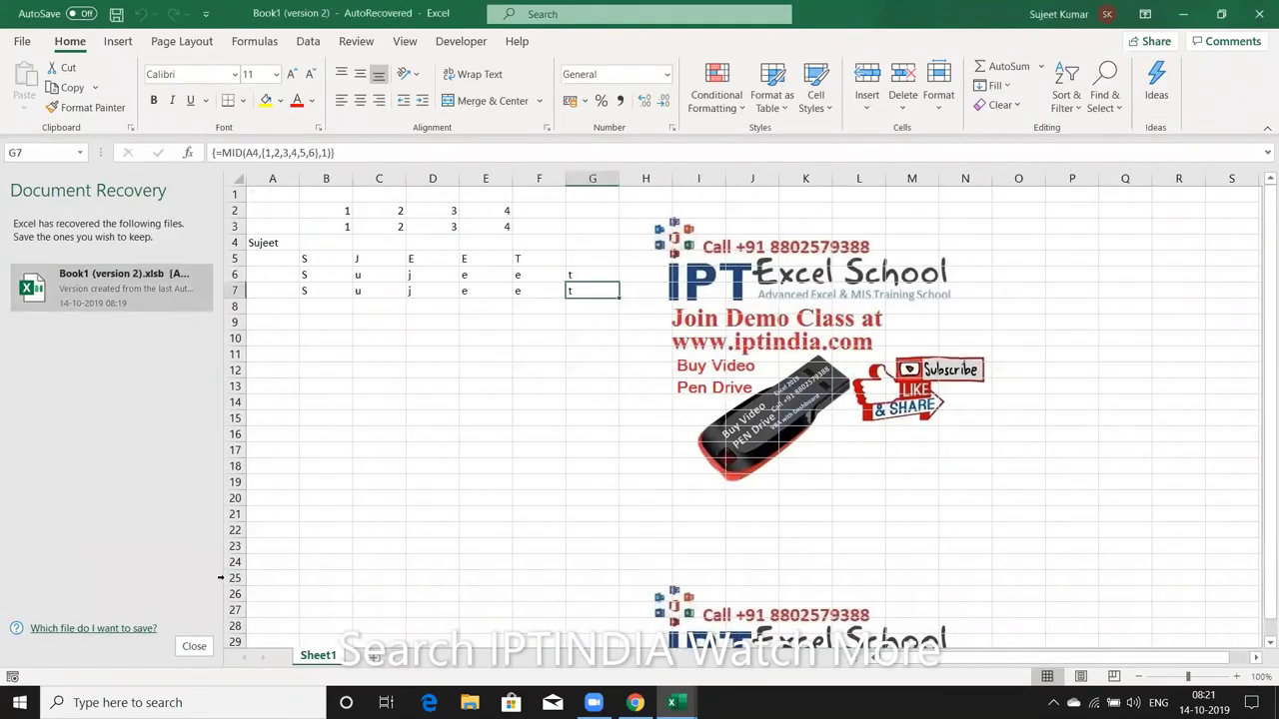
pyautogui.click(195, 647)
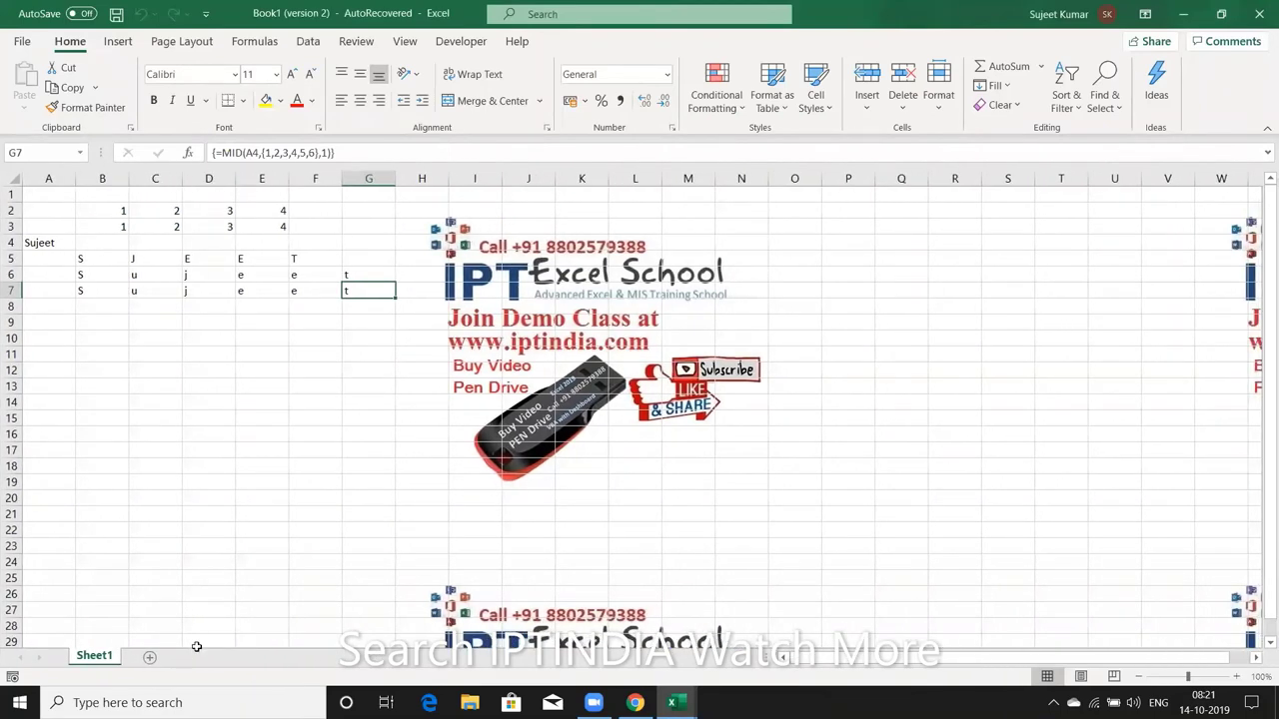
# Enter 85, 65, 85 and 52 in B12:E12.
pyautogui.click(195, 384)
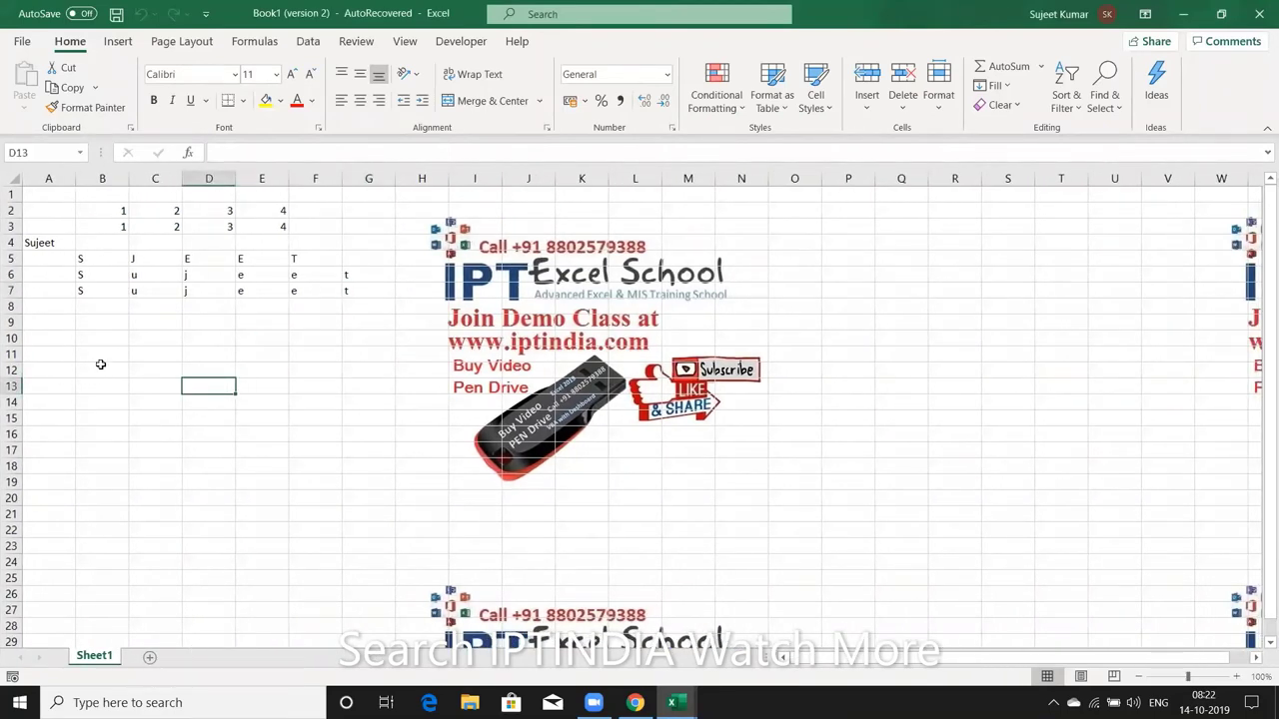
pyautogui.click(100, 366)
pyautogui.write('85')
pyautogui.press('Tab')
pyautogui.write('65')
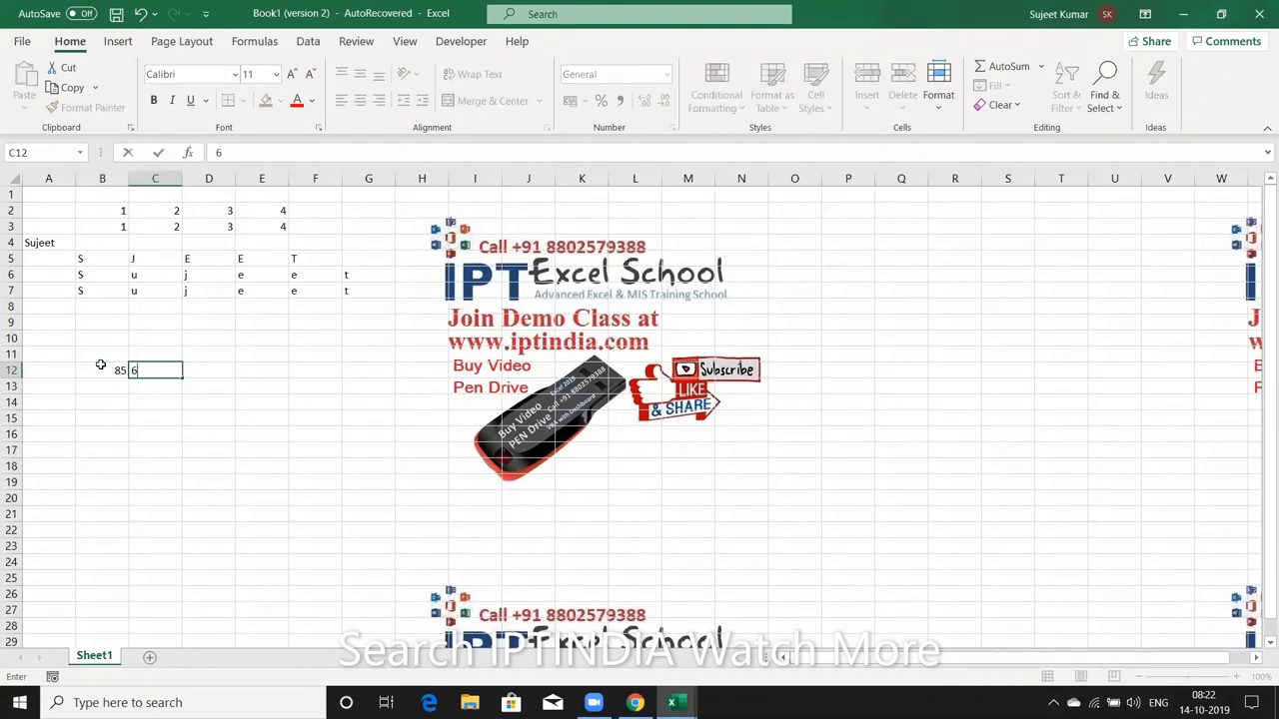
pyautogui.press('Tab')
pyautogui.write('85')
pyautogui.press('Tab')
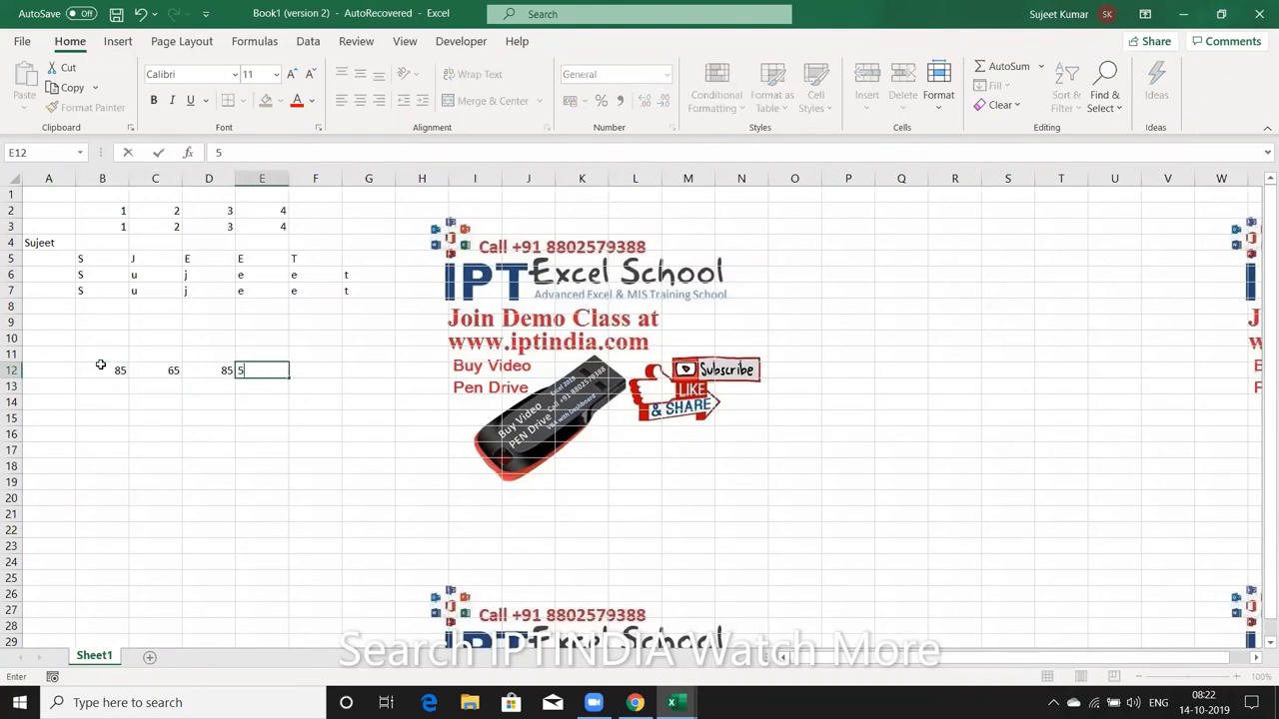
pyautogui.write('52')
pyautogui.press('Return')
# Double row 12 in row 13 with =B12*2 filled across to E13.
pyautogui.write('=')
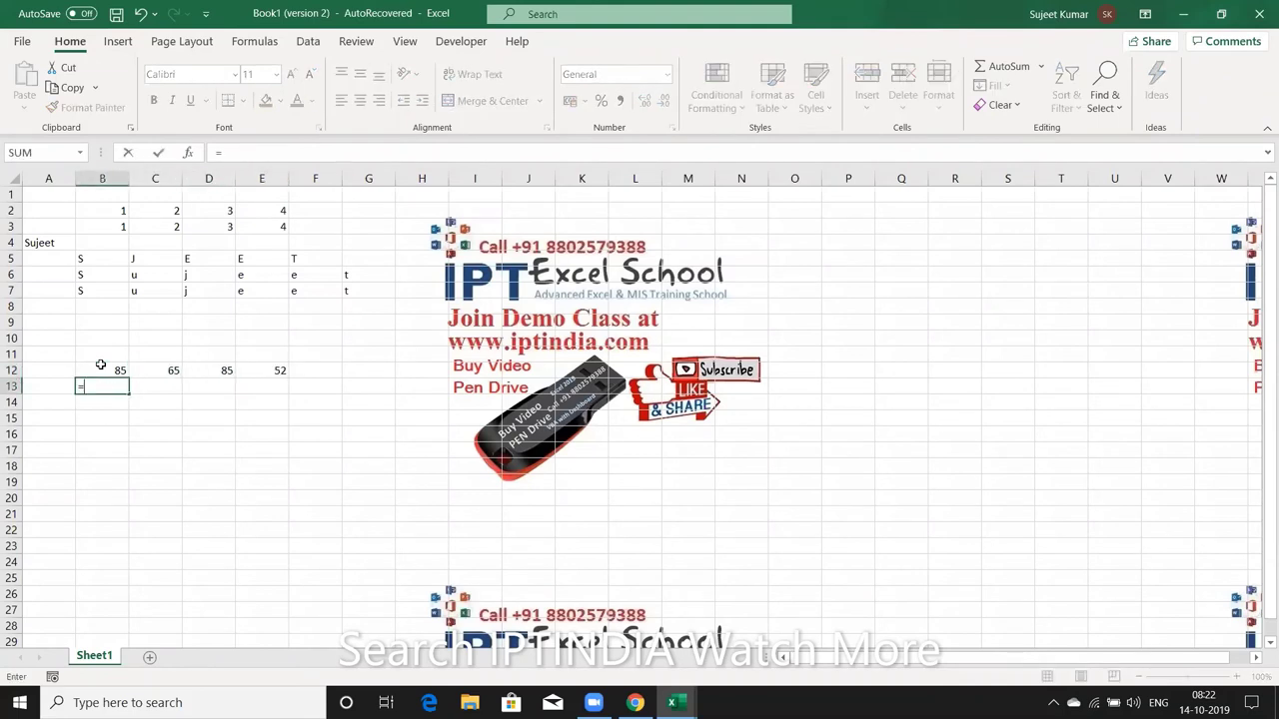
pyautogui.click(101, 366)
pyautogui.write('*')
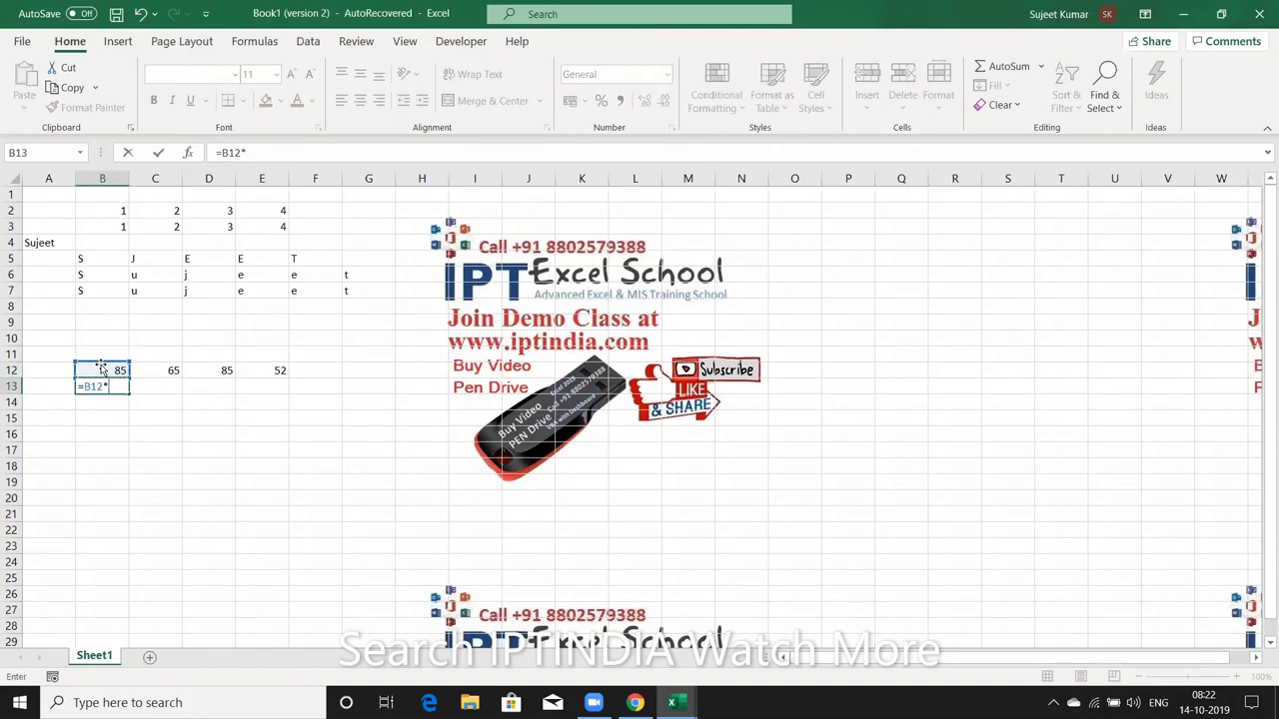
pyautogui.write('2')
pyautogui.press('Return')
pyautogui.press('Up')
pyautogui.hotkey('shift', 'Right')
pyautogui.hotkey('shift', 'Right')
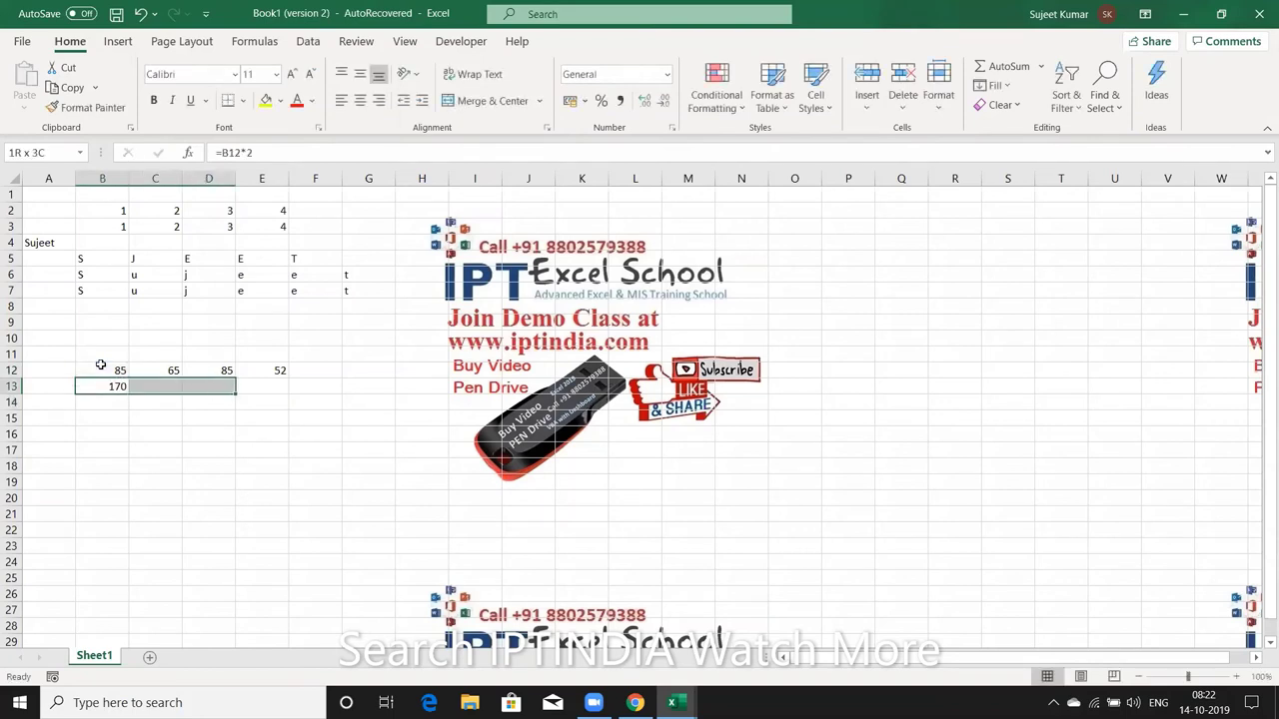
pyautogui.hotkey('shift', 'Right')
pyautogui.hotkey('ctrl', 'r')
# Take 30% of row 13 in row 14 with =B13*30% filled across to E14.
pyautogui.press('Down')
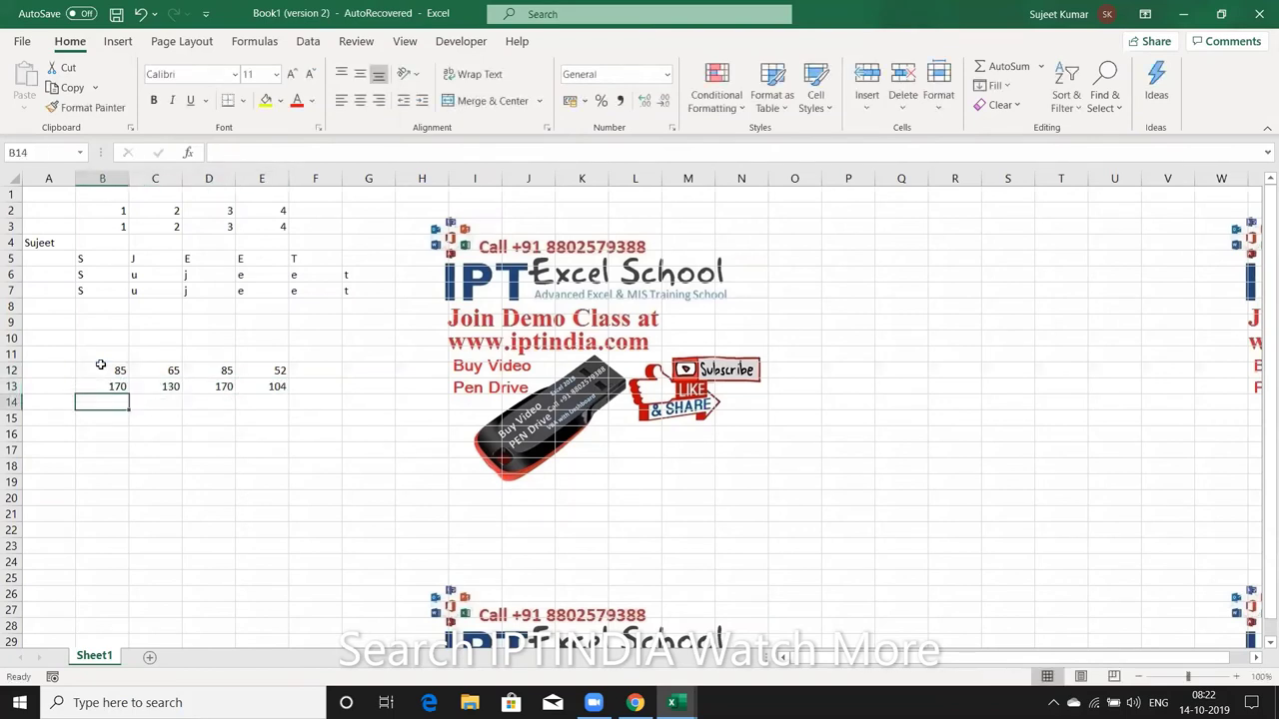
pyautogui.write('=')
pyautogui.press('Up')
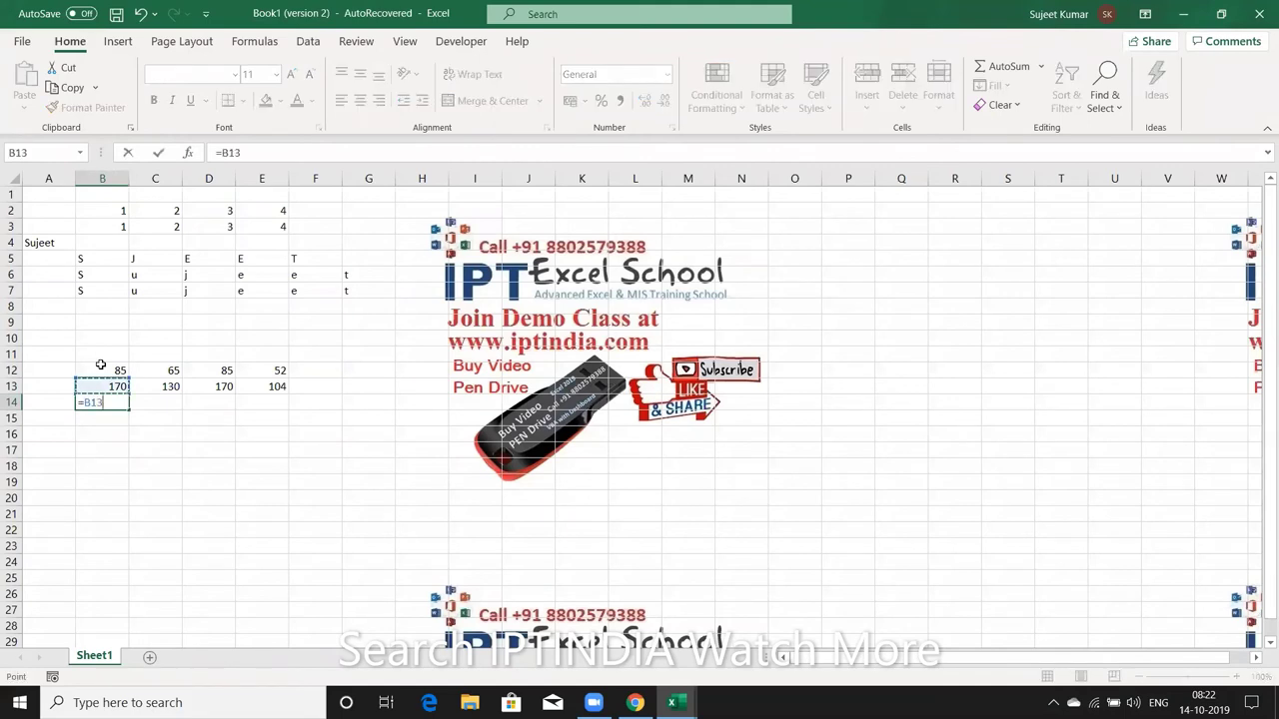
pyautogui.write('*30%')
pyautogui.press('Return')
pyautogui.press('Up')
pyautogui.hotkey('shift', 'Right')
pyautogui.hotkey('shift', 'Right')
pyautogui.hotkey('shift', 'Right')
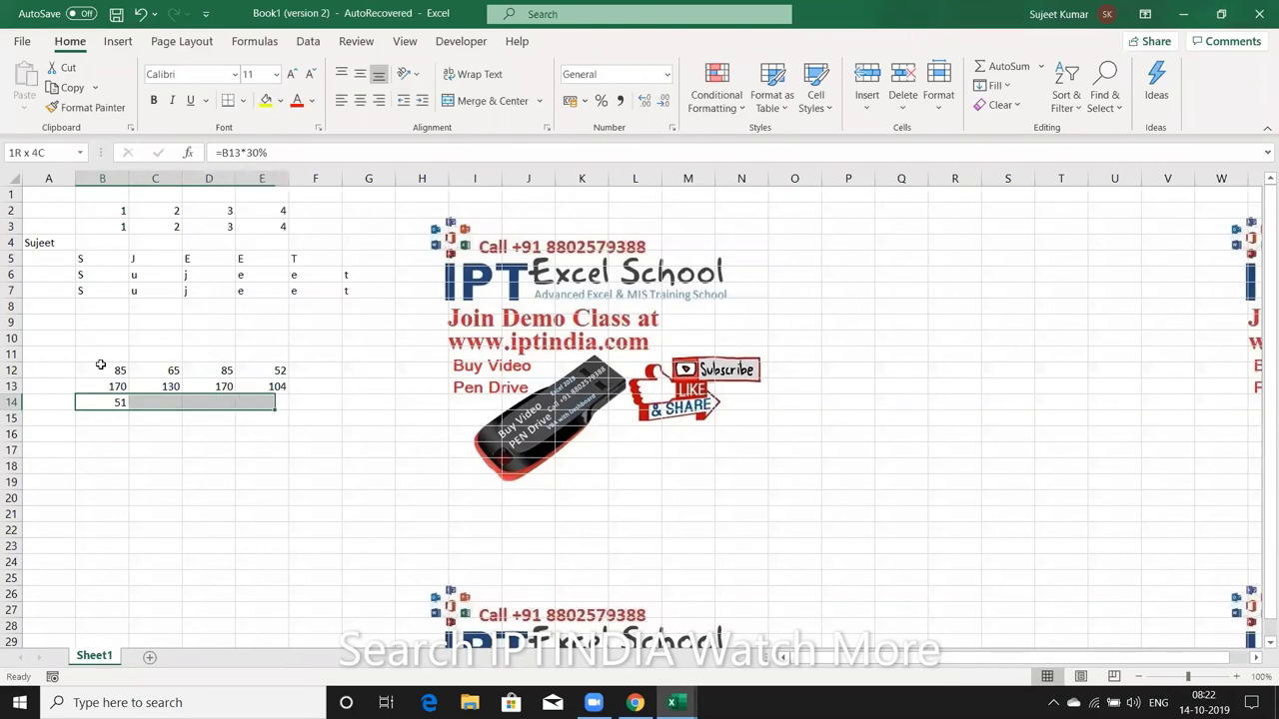
pyautogui.hotkey('ctrl', 'r')
pyautogui.press('Down')
pyautogui.press('Down')
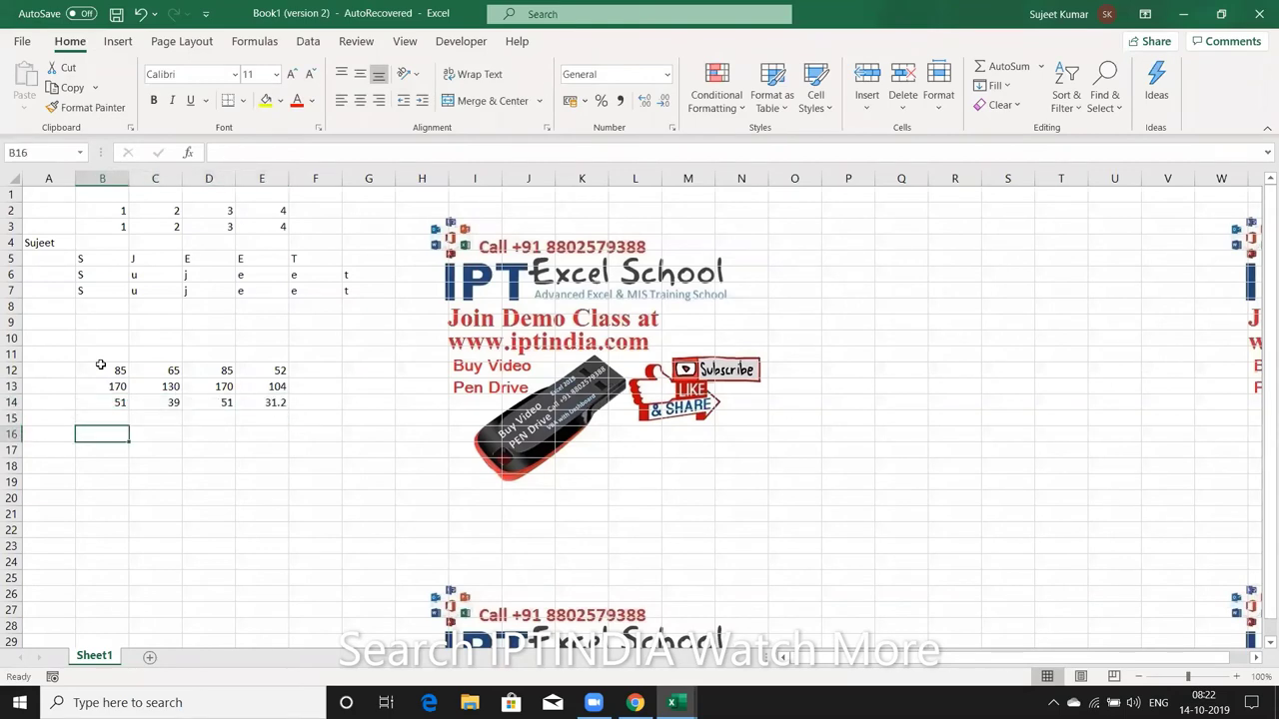
# Add 60 to row 14 in row 15 with =B14+60 filled across to E15.
pyautogui.press('Up')
pyautogui.write('=')
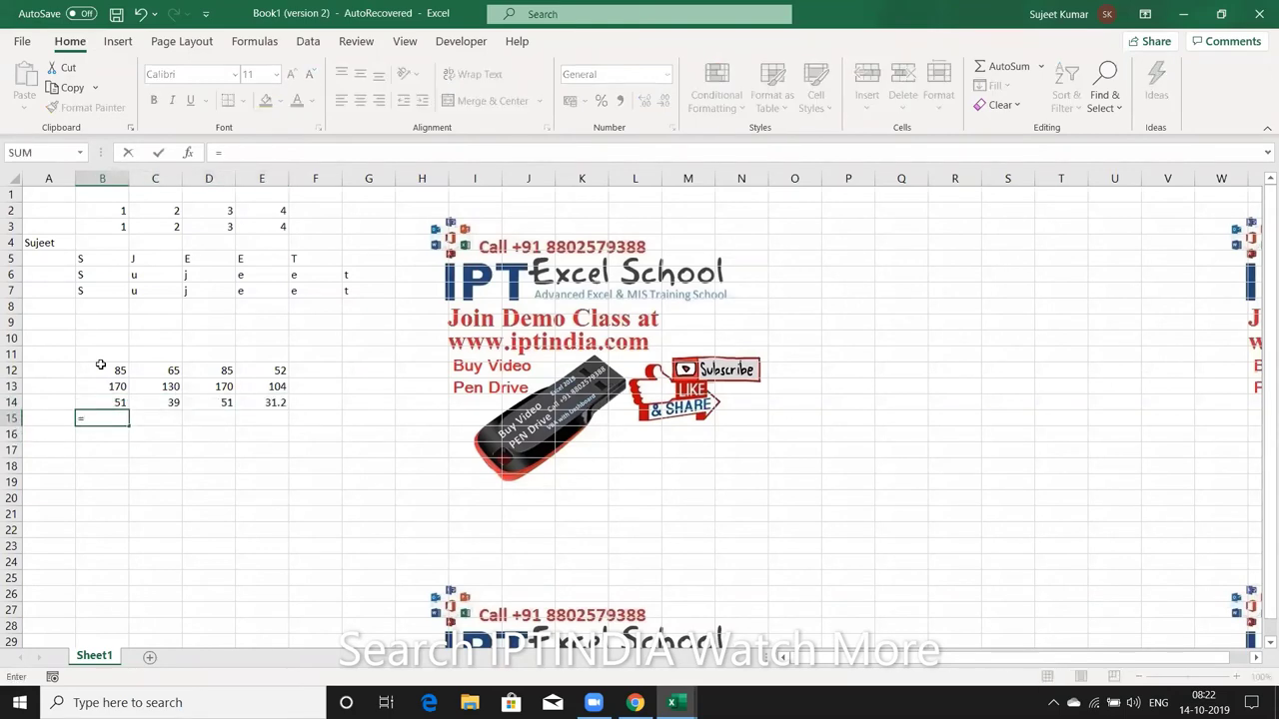
pyautogui.press('Up')
pyautogui.write('+60')
pyautogui.press('Return')
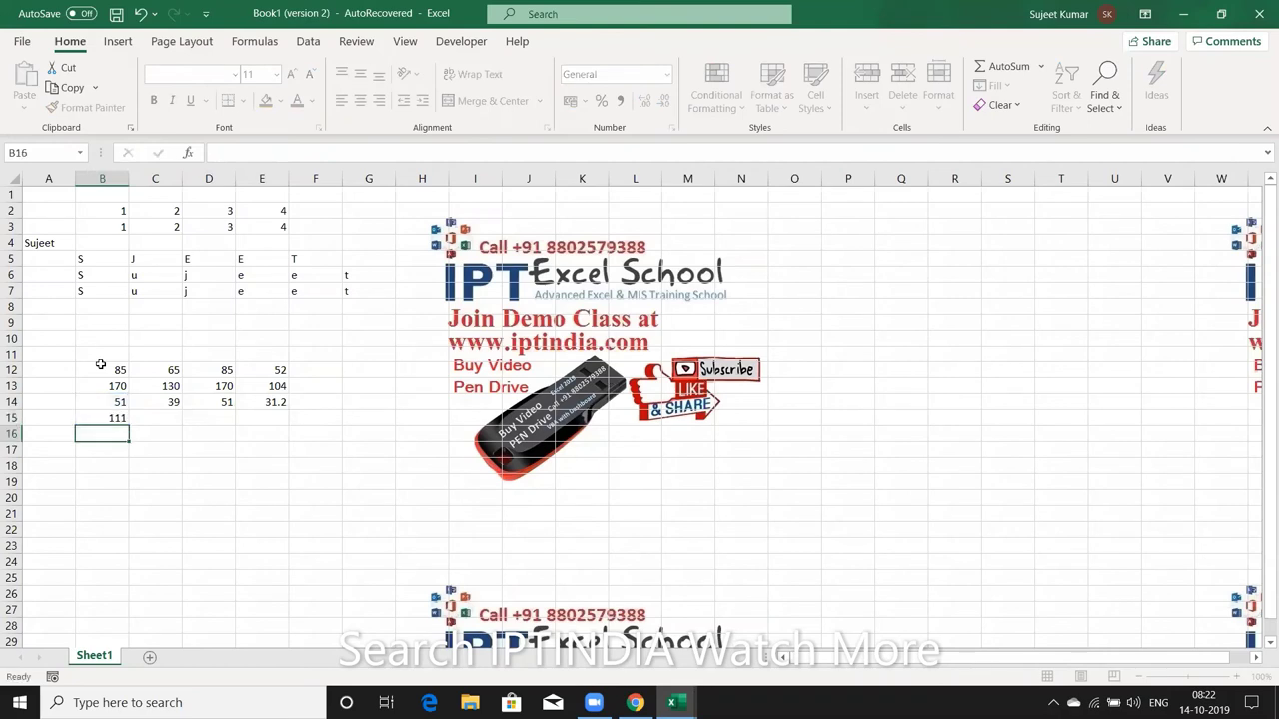
pyautogui.press('Up')
pyautogui.hotkey('shift', 'Right')
pyautogui.hotkey('shift', 'Right')
pyautogui.hotkey('shift', 'Right')
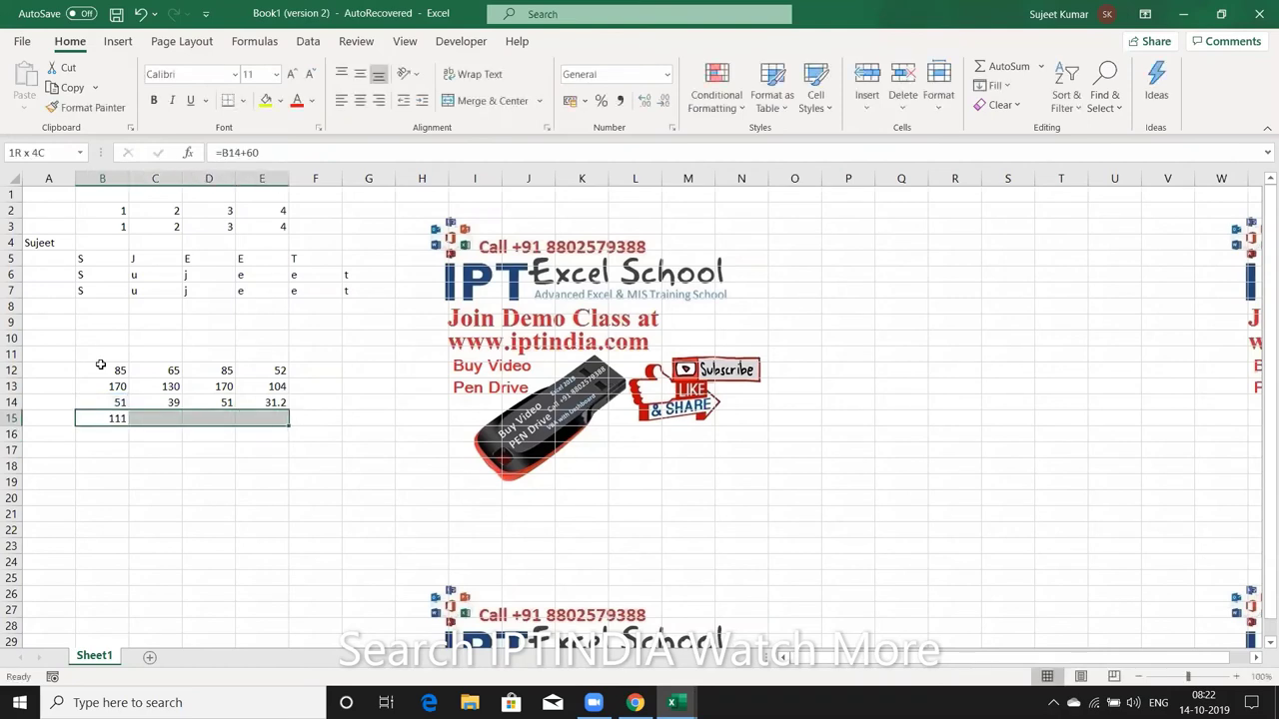
pyautogui.hotkey('ctrl', 'r')
# Halve row 15 in row 16 with =B15/2 filled across to E16.
pyautogui.press('Down')
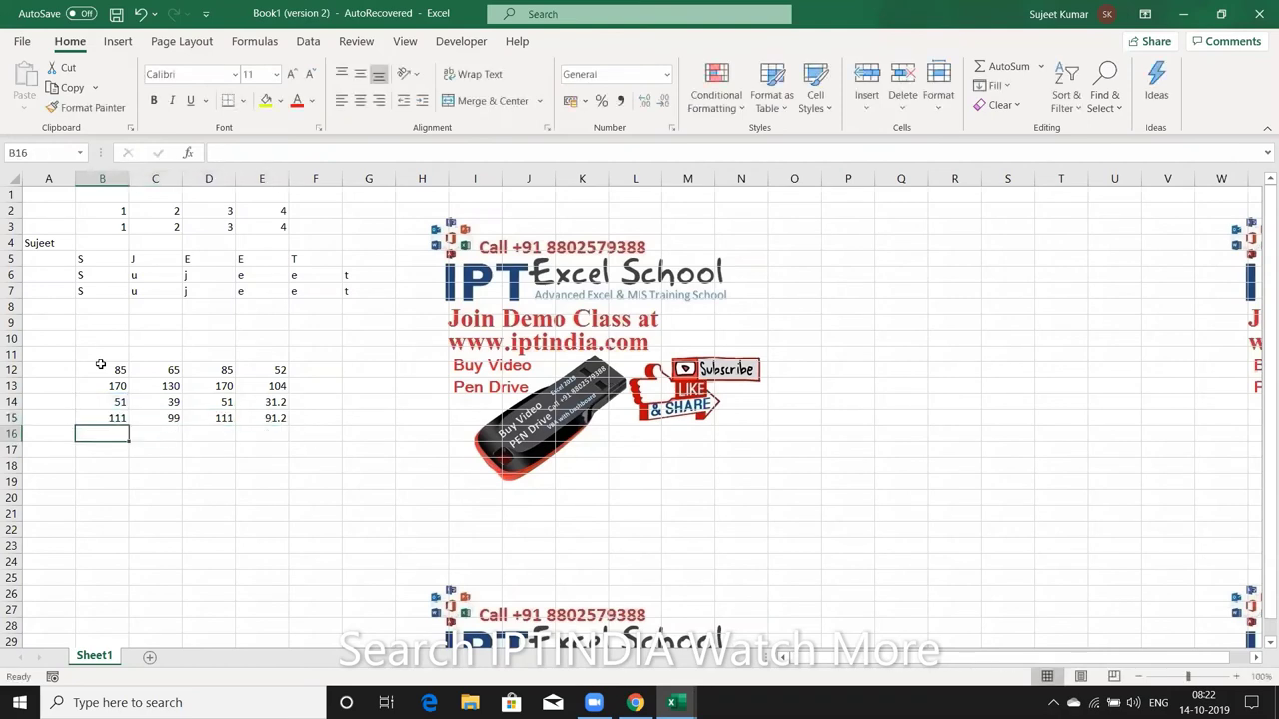
pyautogui.write('=')
pyautogui.press('Up')
pyautogui.write('/2')
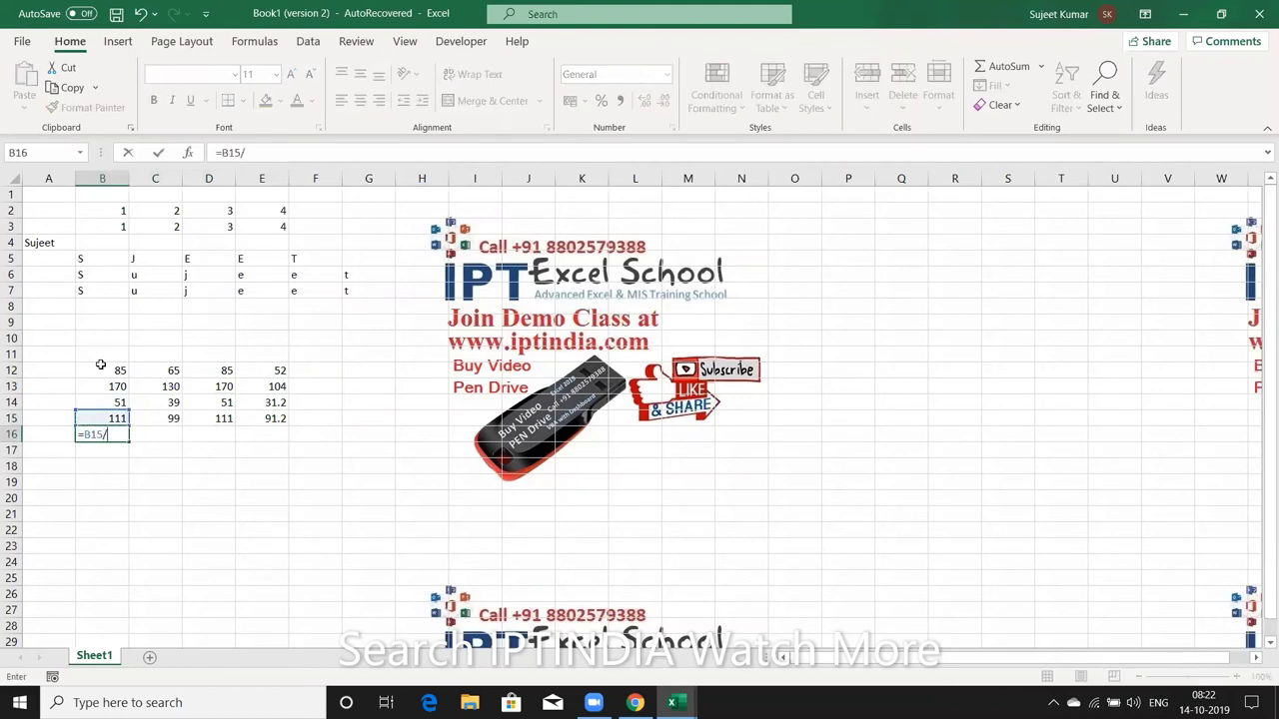
pyautogui.press('Return')
pyautogui.press('Up')
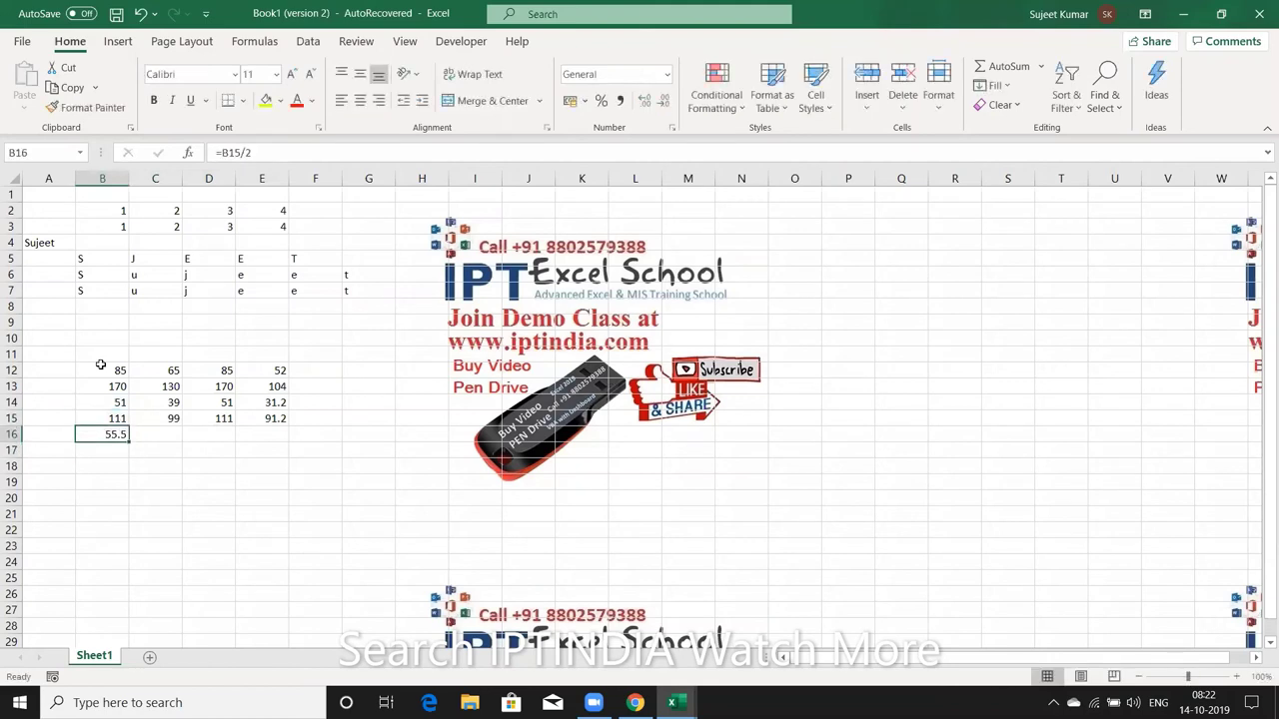
pyautogui.hotkey('shift', 'Right')
pyautogui.hotkey('shift', 'Right')
pyautogui.hotkey('shift', 'Right')
pyautogui.hotkey('ctrl', 'r')
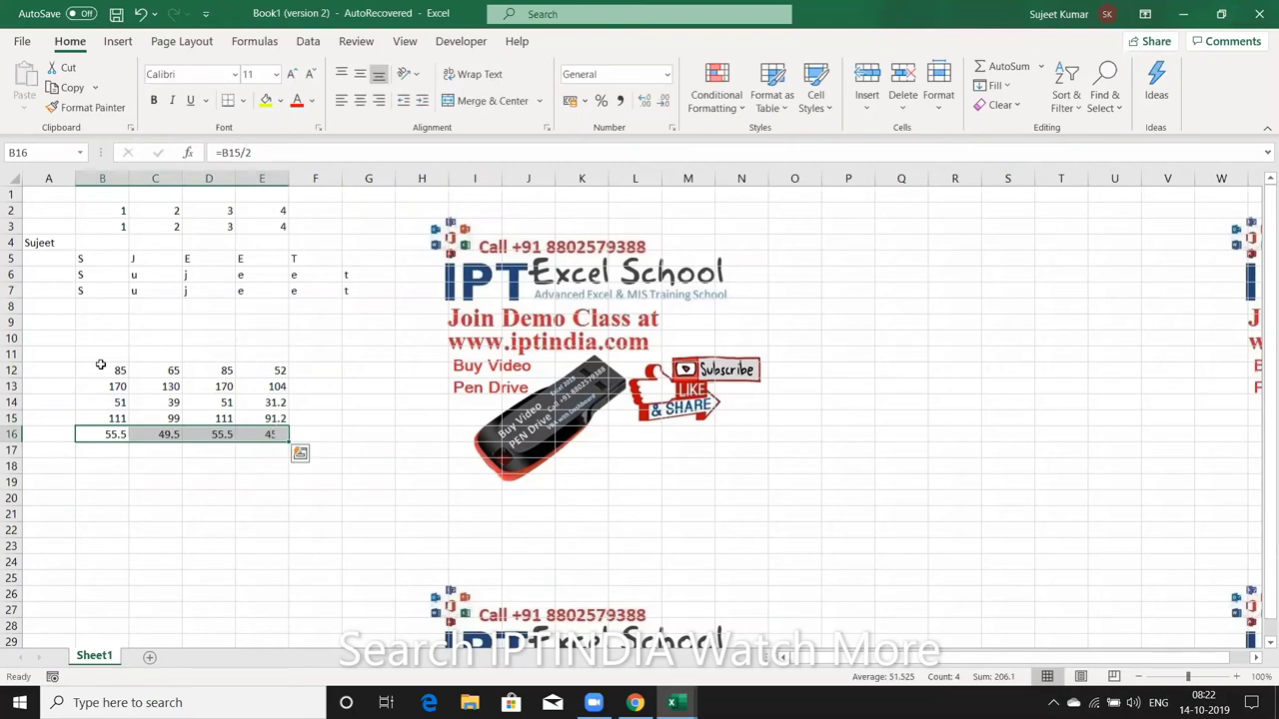
# Total B16:E16 in F16 with =SUM(B16:E16), giving 206.1.
pyautogui.press('Right')
pyautogui.press('Right')
pyautogui.press('Right')
pyautogui.press('Right')
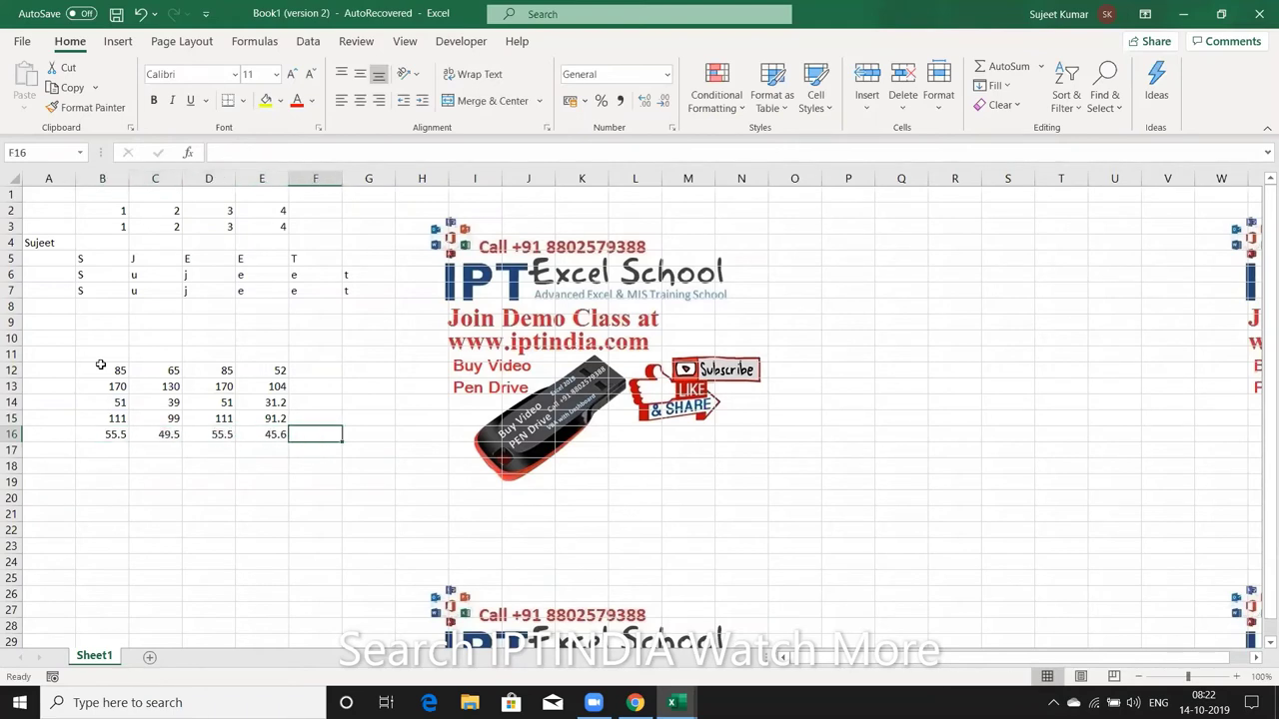
pyautogui.write('=sum')
pyautogui.press('Tab')
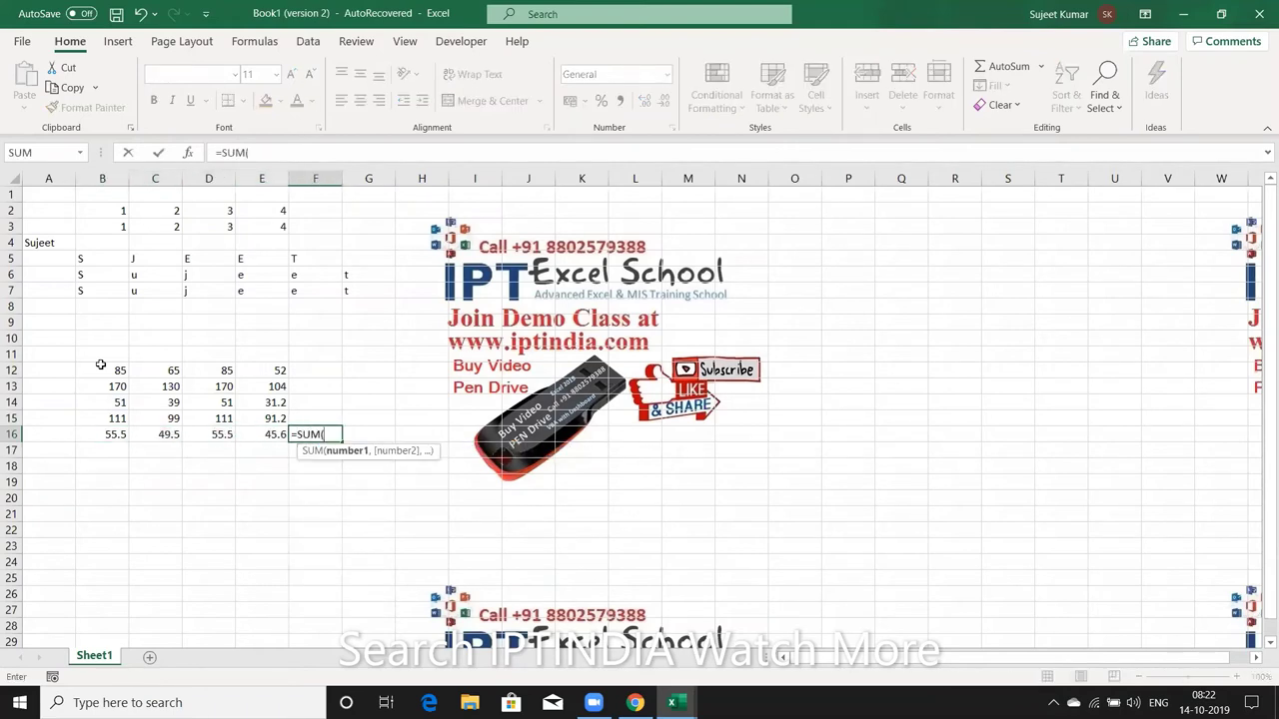
pyautogui.press('Down')
pyautogui.press('Left')
pyautogui.press('Up')
pyautogui.hotkey('shift', 'Left')
pyautogui.hotkey('shift', 'Left')
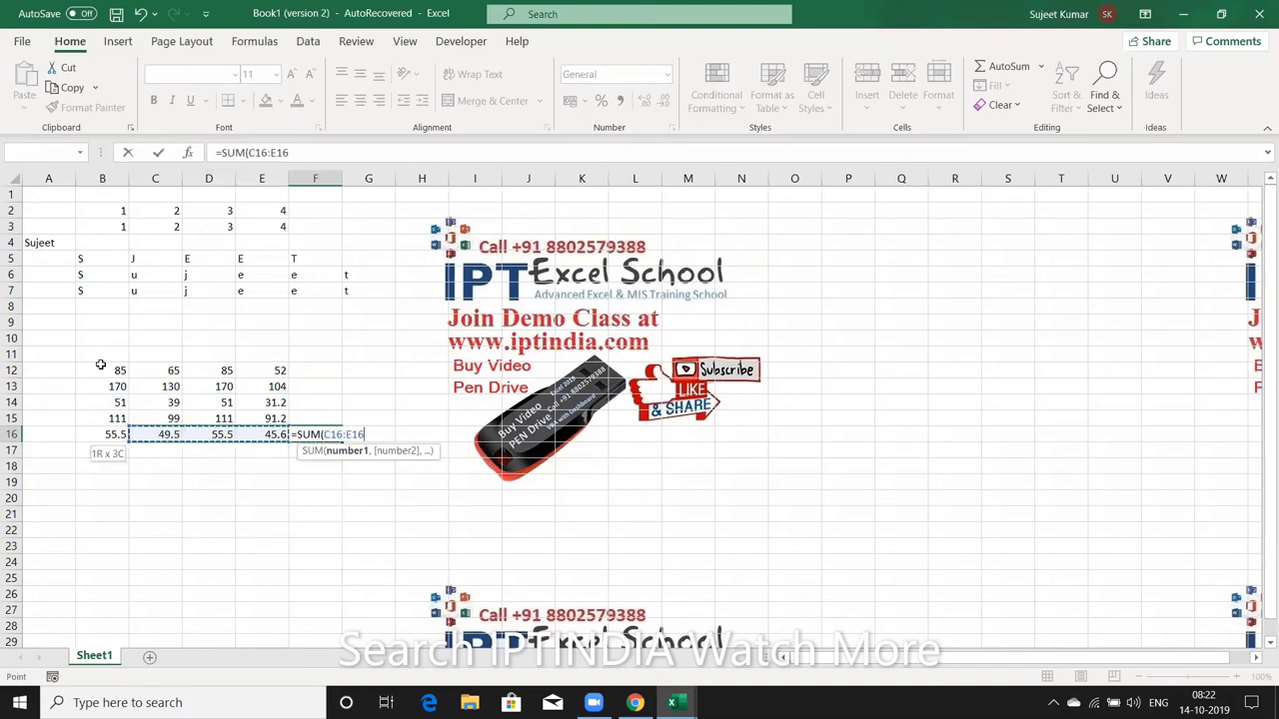
pyautogui.hotkey('shift', 'Left')
pyautogui.press('Return')
# Review the computed rows 13–16, then move to F12 beside the number row.
pyautogui.press('Up')
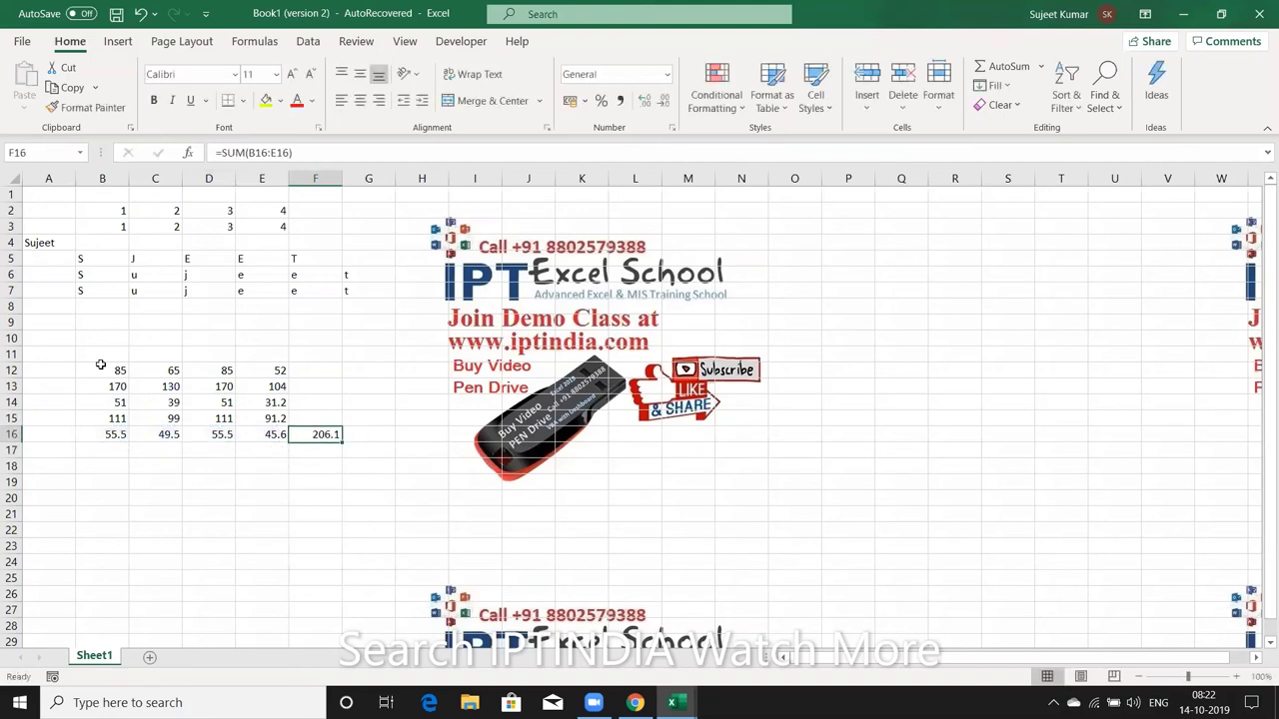
pyautogui.press('Left')
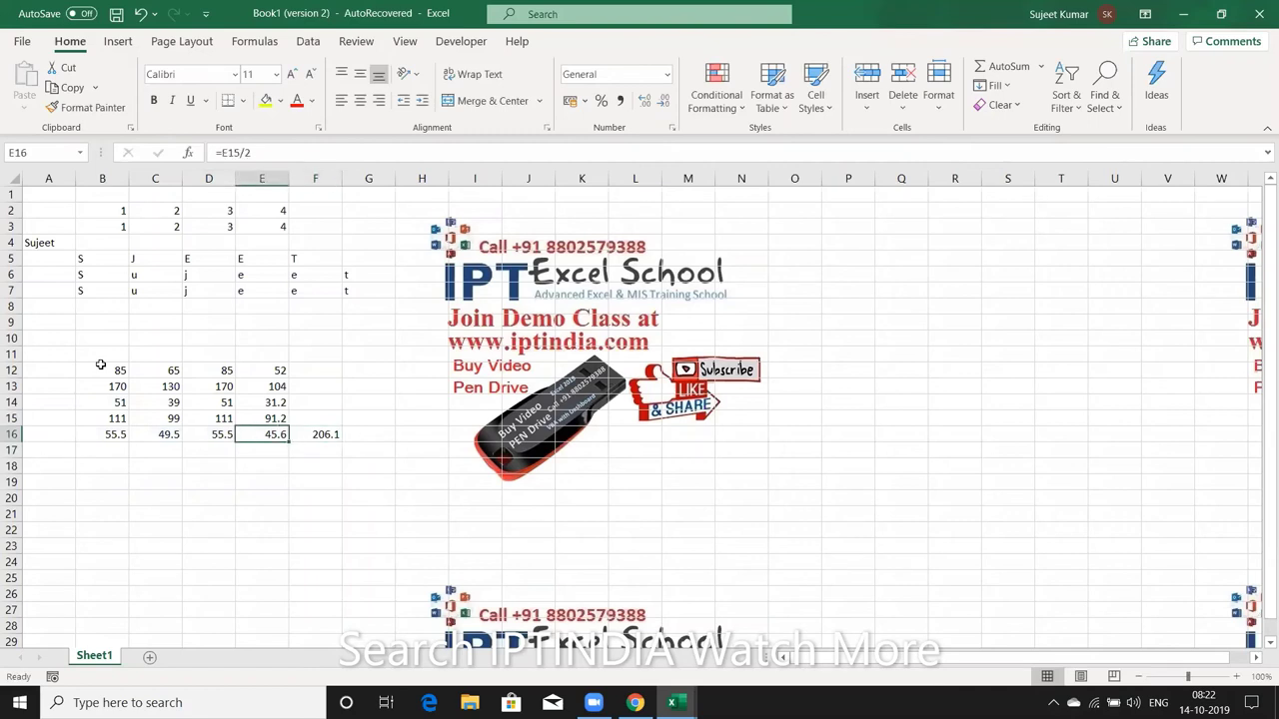
pyautogui.hotkey('shift', 'Left')
pyautogui.hotkey('shift', 'Left')
pyautogui.hotkey('shift', 'Left')
pyautogui.hotkey('shift', 'Up')
pyautogui.hotkey('shift', 'Up')
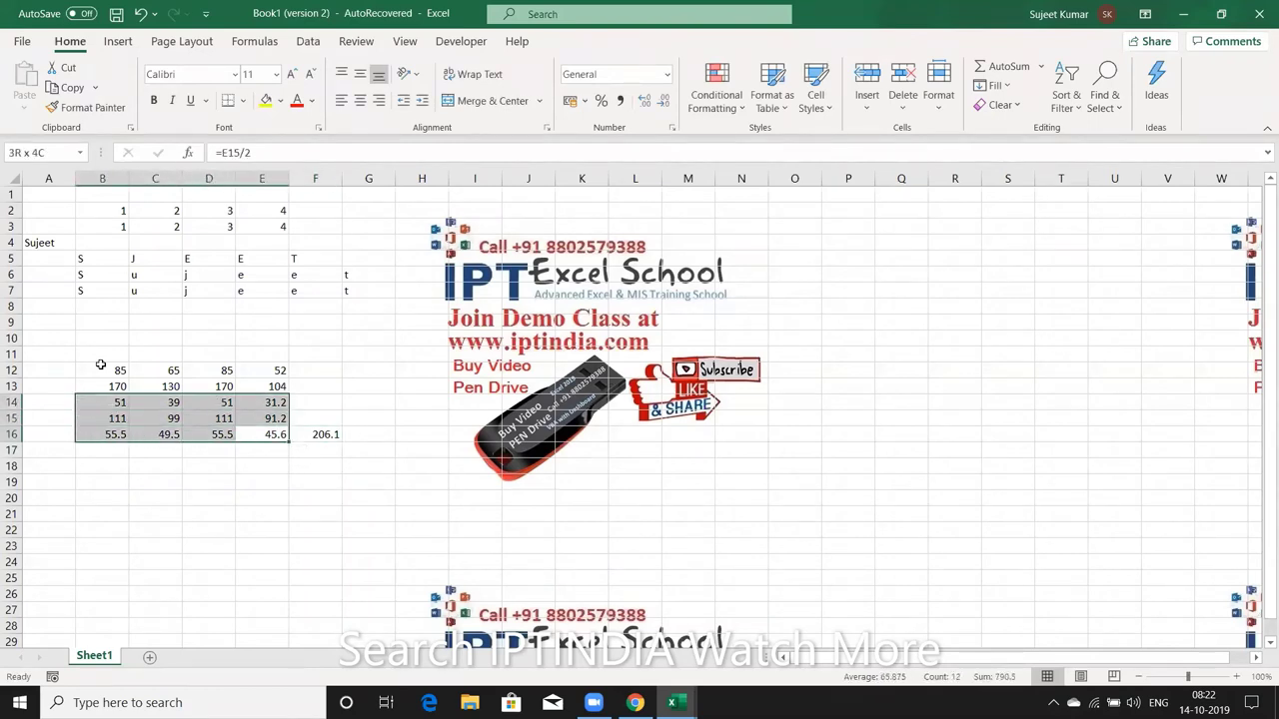
pyautogui.hotkey('shift', 'Up')
pyautogui.press('Up')
pyautogui.press('Up')
pyautogui.press('Up')
pyautogui.press('Up')
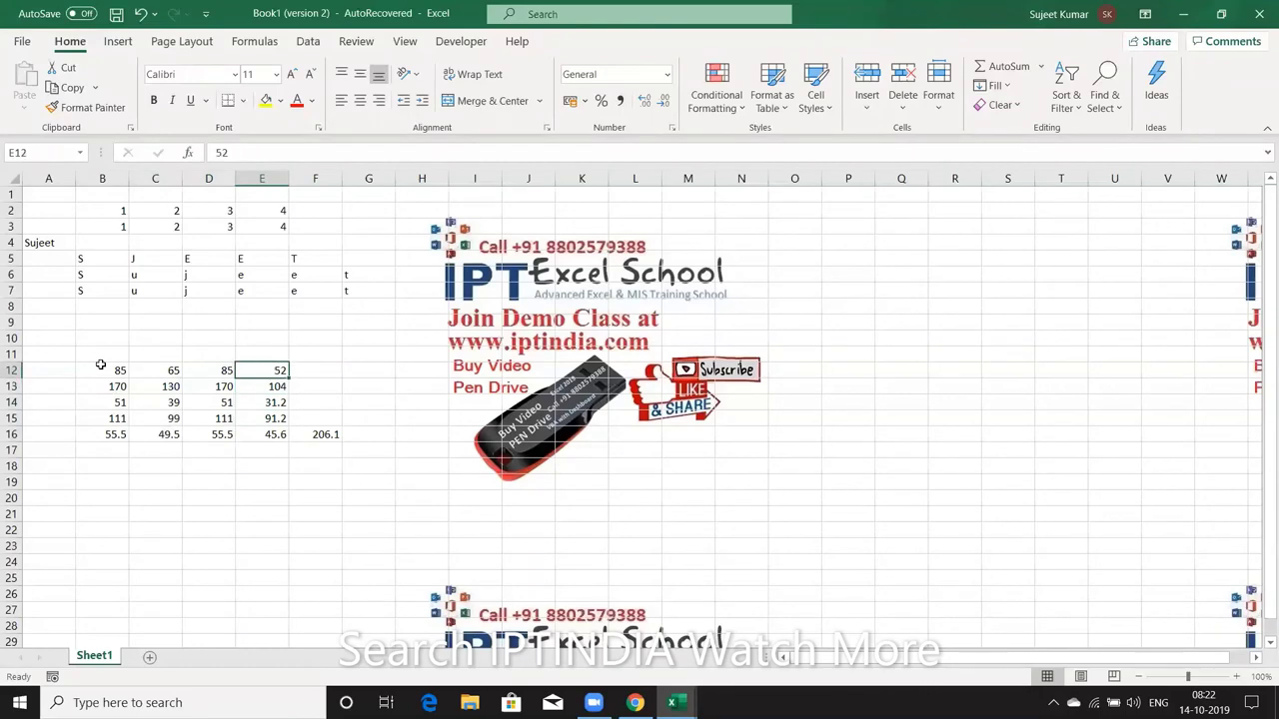
pyautogui.press('Right')
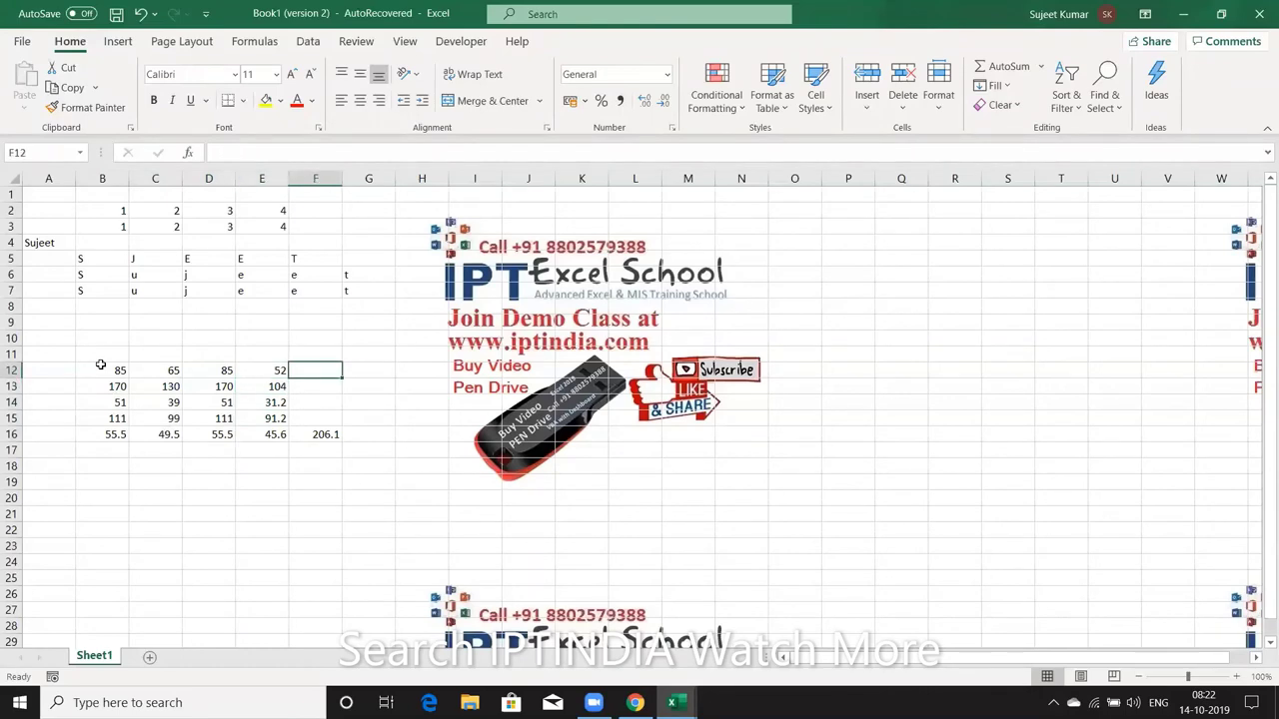
# Enter a first F12 formula =SUM(B12:E12*2*30%+60/2) without grouping brackets.
pyautogui.write('=')
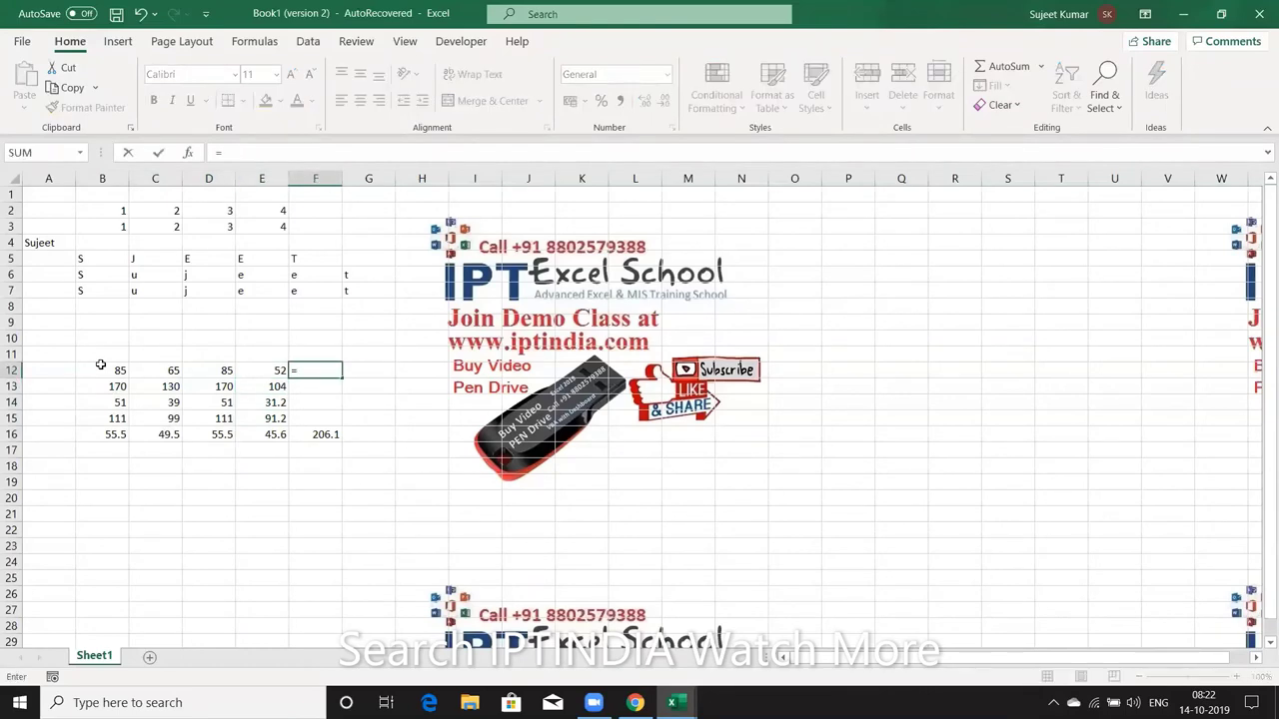
pyautogui.write('SUM(')
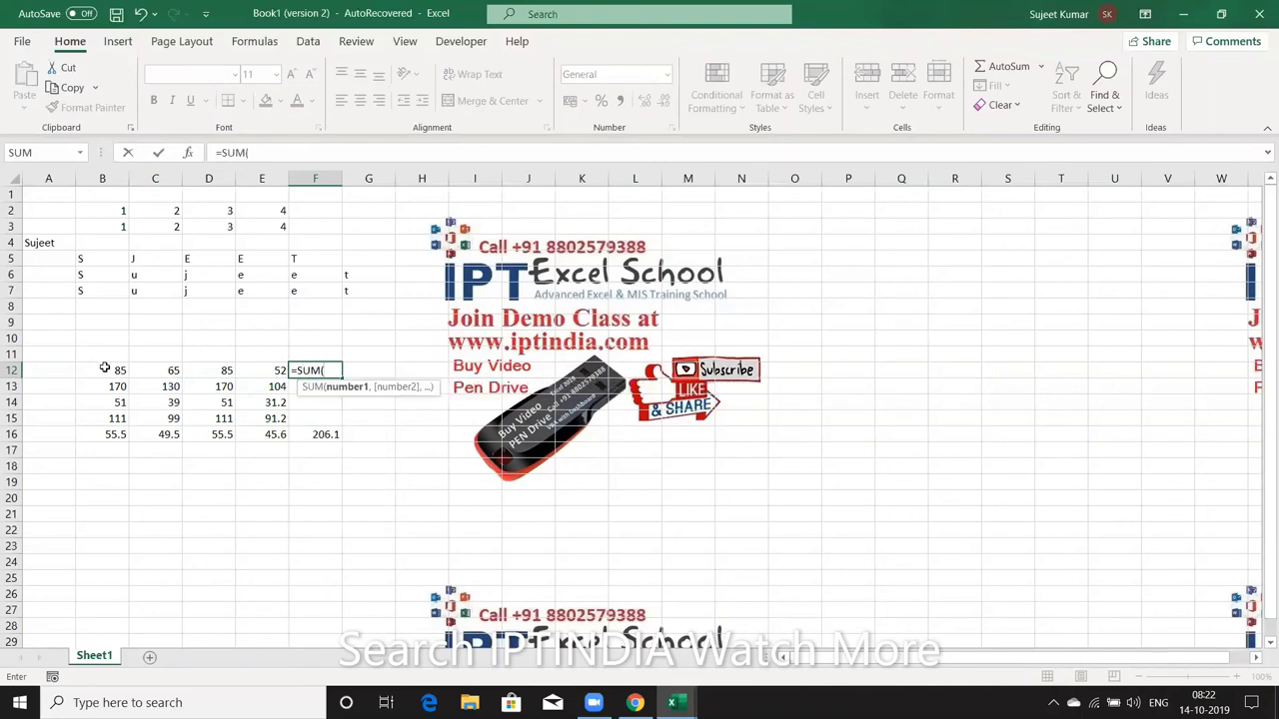
pyautogui.moveTo(105, 368); pyautogui.dragTo(243, 373)
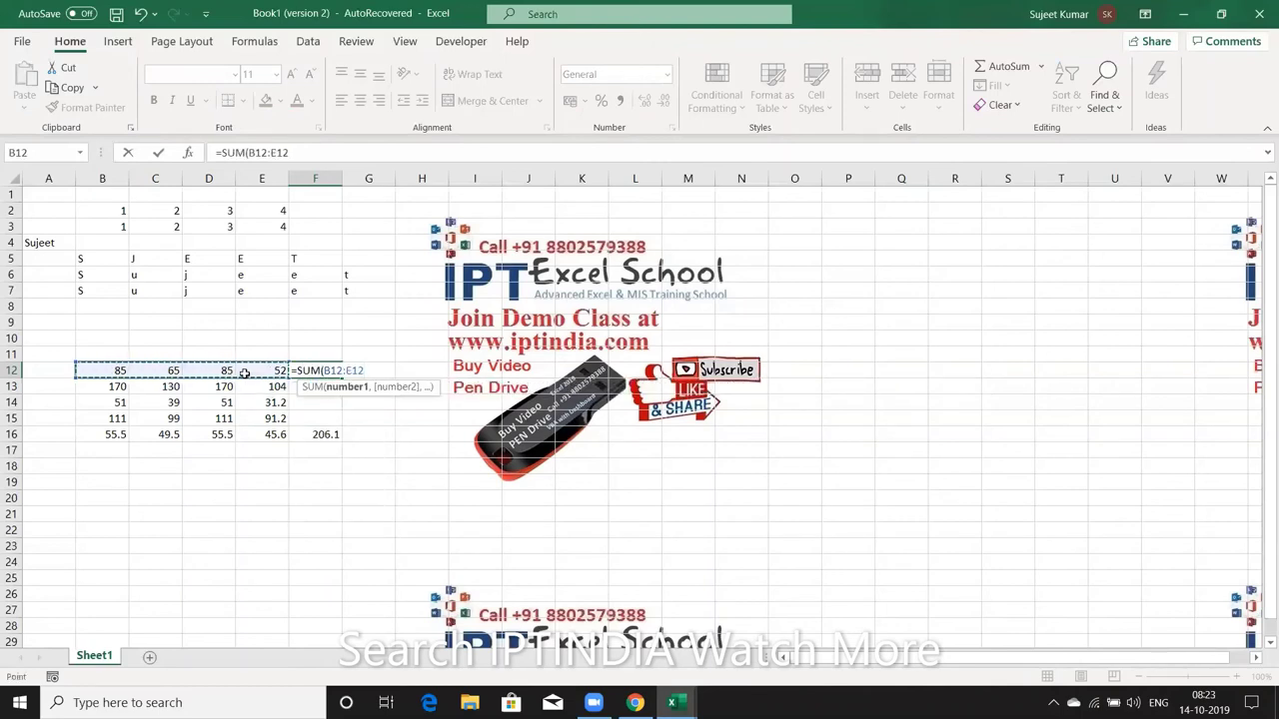
pyautogui.write('*2')
pyautogui.write(',')
pyautogui.press('BackSpace')
pyautogui.write('+')
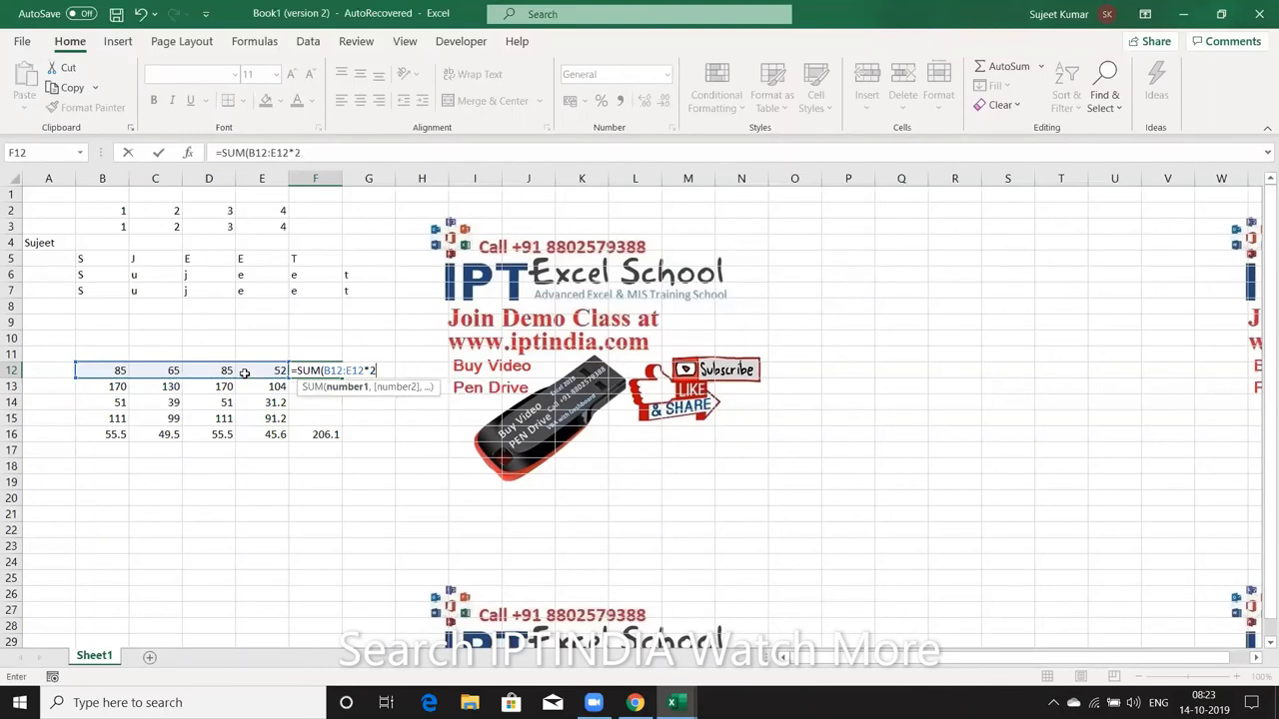
pyautogui.write('6')
pyautogui.write('0')
pyautogui.write('/')
pyautogui.write('2')
pyautogui.click(388, 371)
pyautogui.press('Delete')
pyautogui.press('Delete')
pyautogui.press('BackSpace')
pyautogui.press('BackSpace')
pyautogui.press('BackSpace')
pyautogui.write('*')
pyautogui.write('30%+')
pyautogui.write('60/')
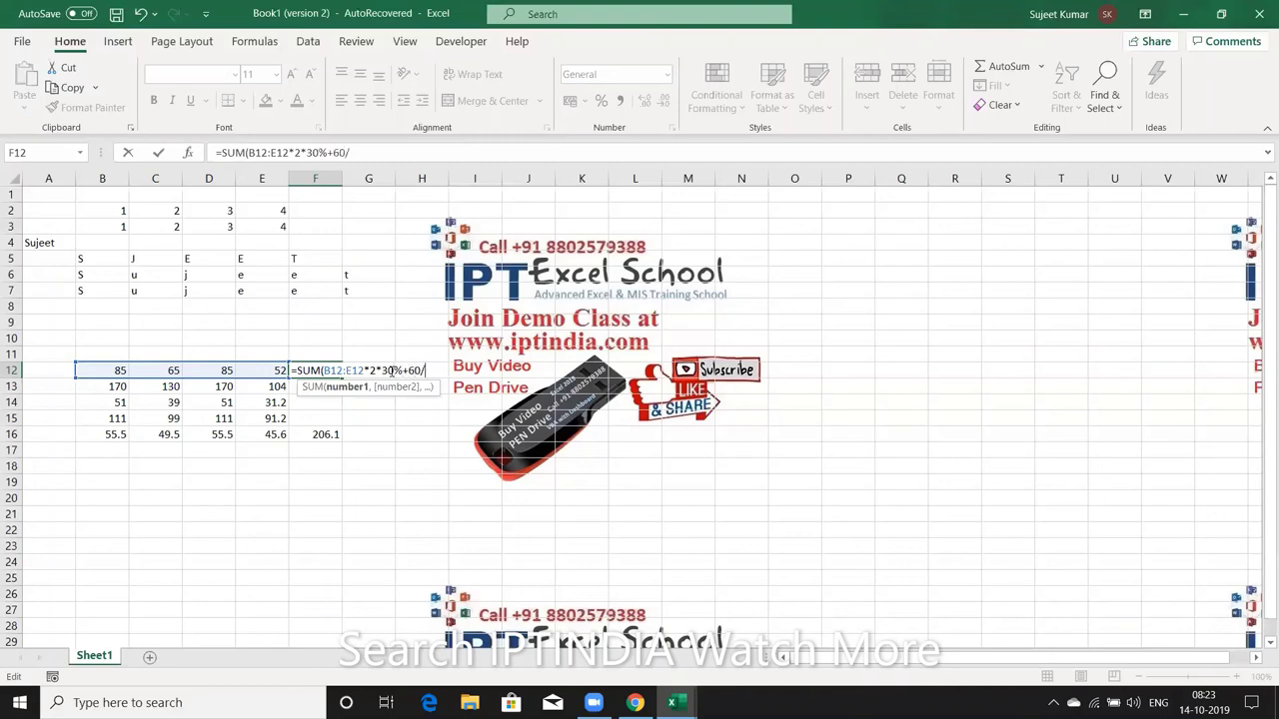
pyautogui.write('2')
pyautogui.press('Return')
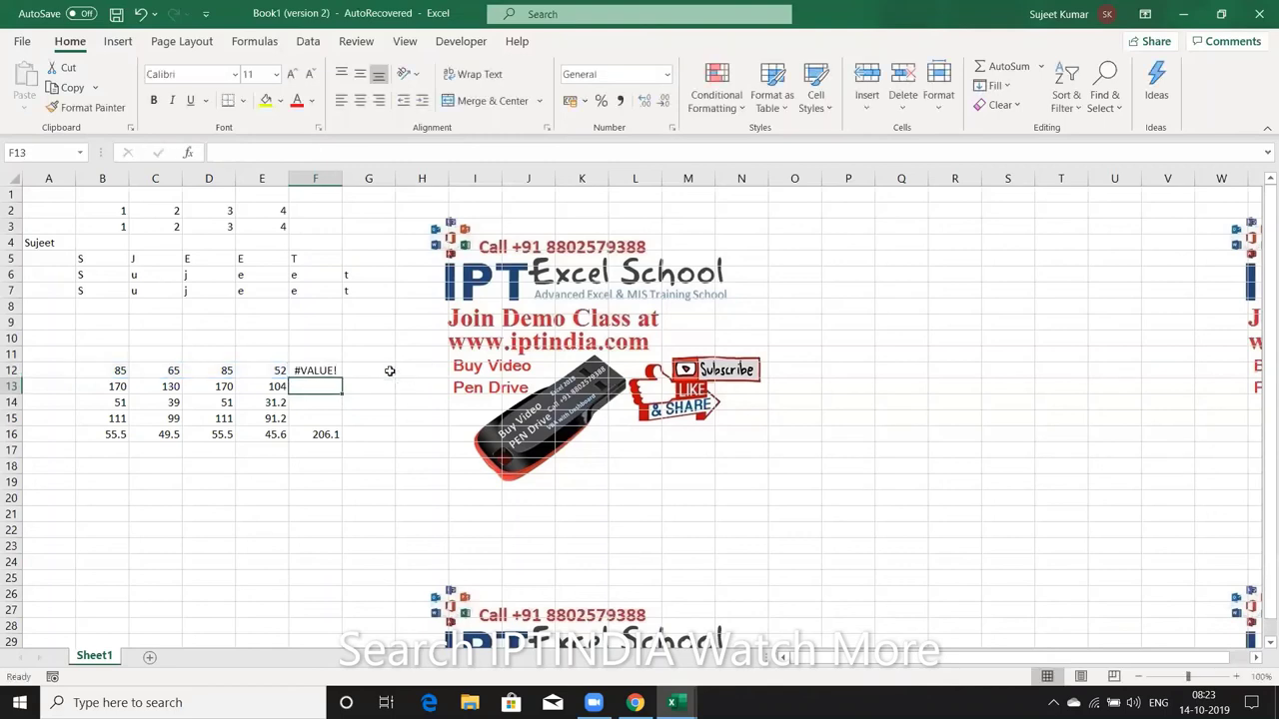
# Add brackets so F12 reads =SUM((((B12:E12*2)*30%)+60)/2), returning 206.1.
pyautogui.press('Up')
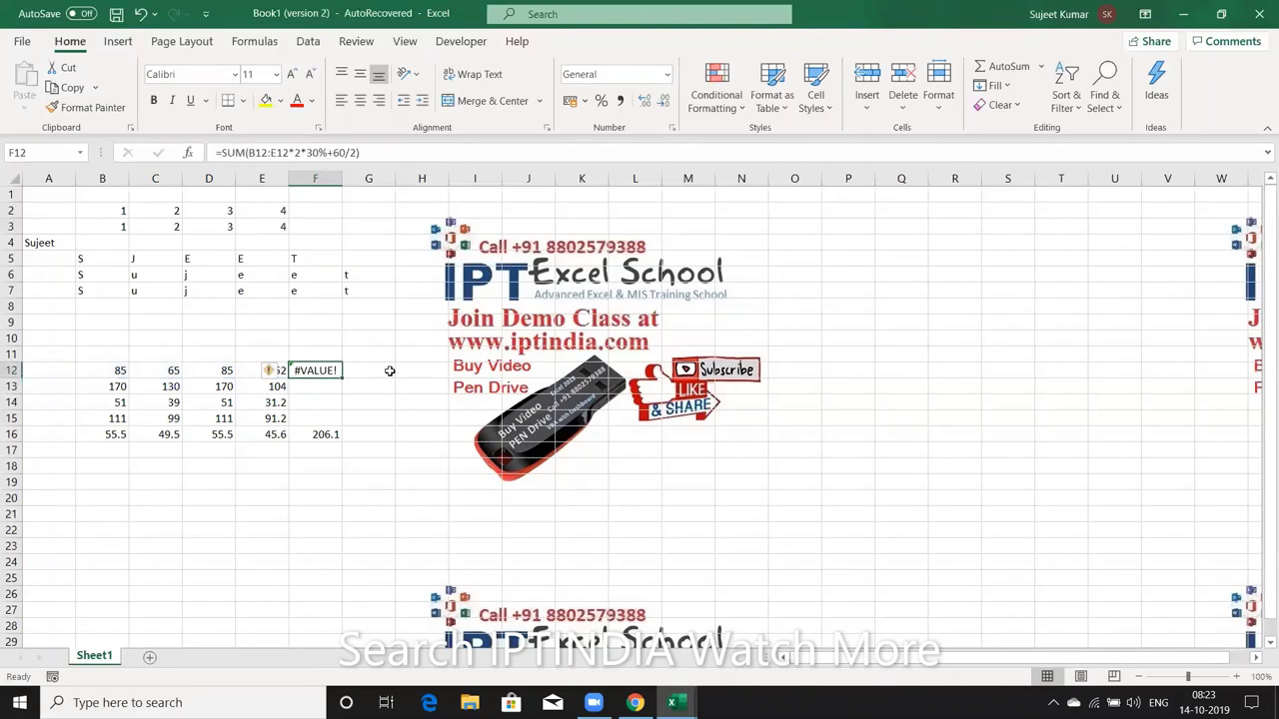
pyautogui.press('F2')
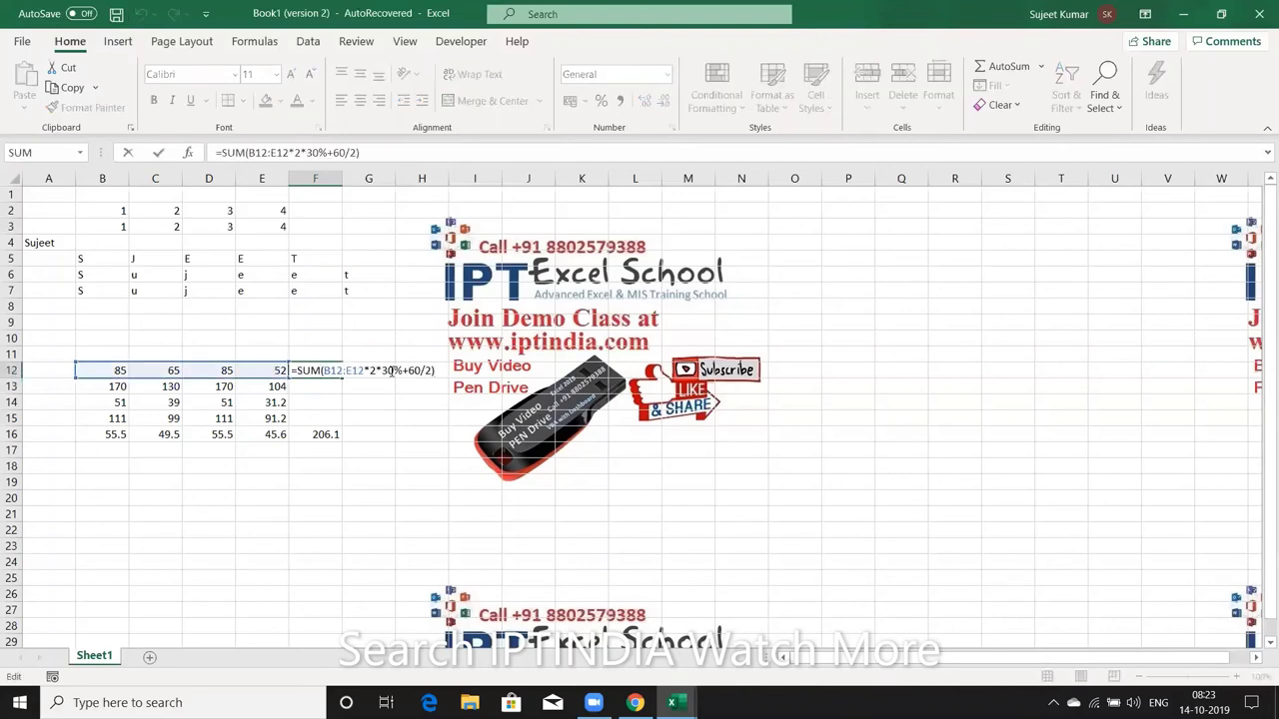
pyautogui.press('Left')
pyautogui.press('Left')
pyautogui.press('Left')
pyautogui.press('Left')
pyautogui.press('Left')
pyautogui.press('Left')
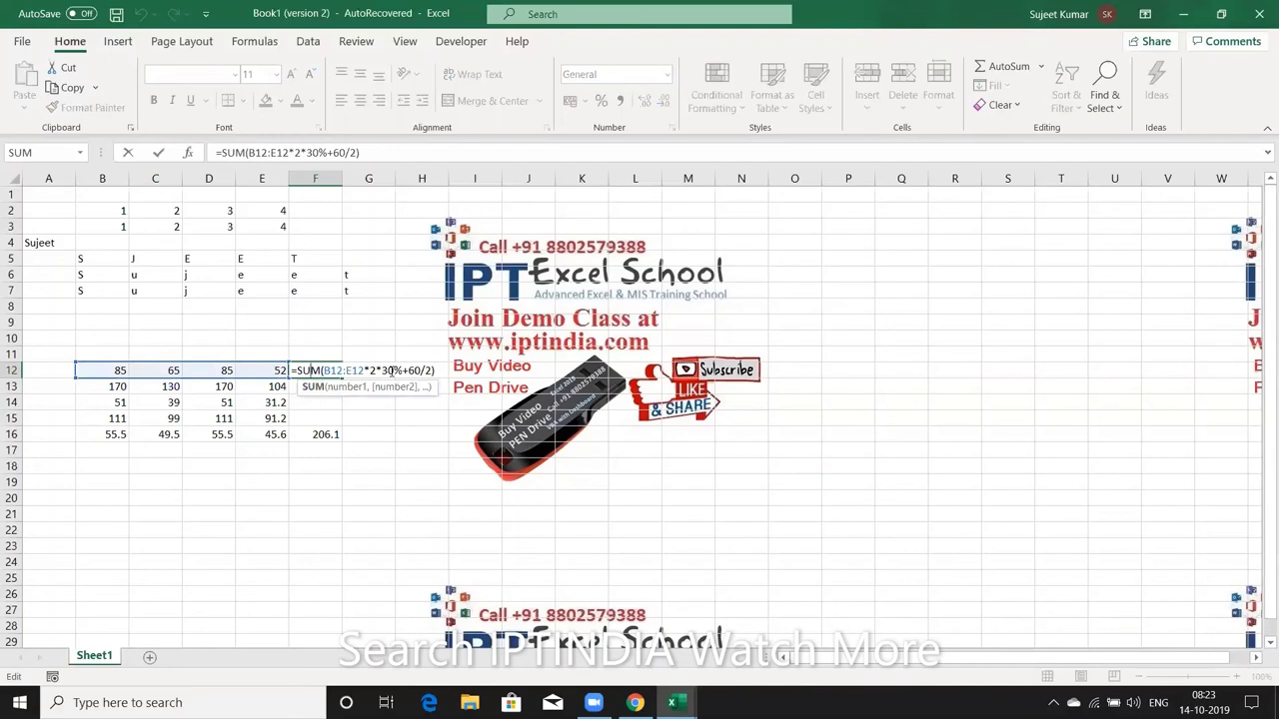
pyautogui.press('Right')
pyautogui.write('(')
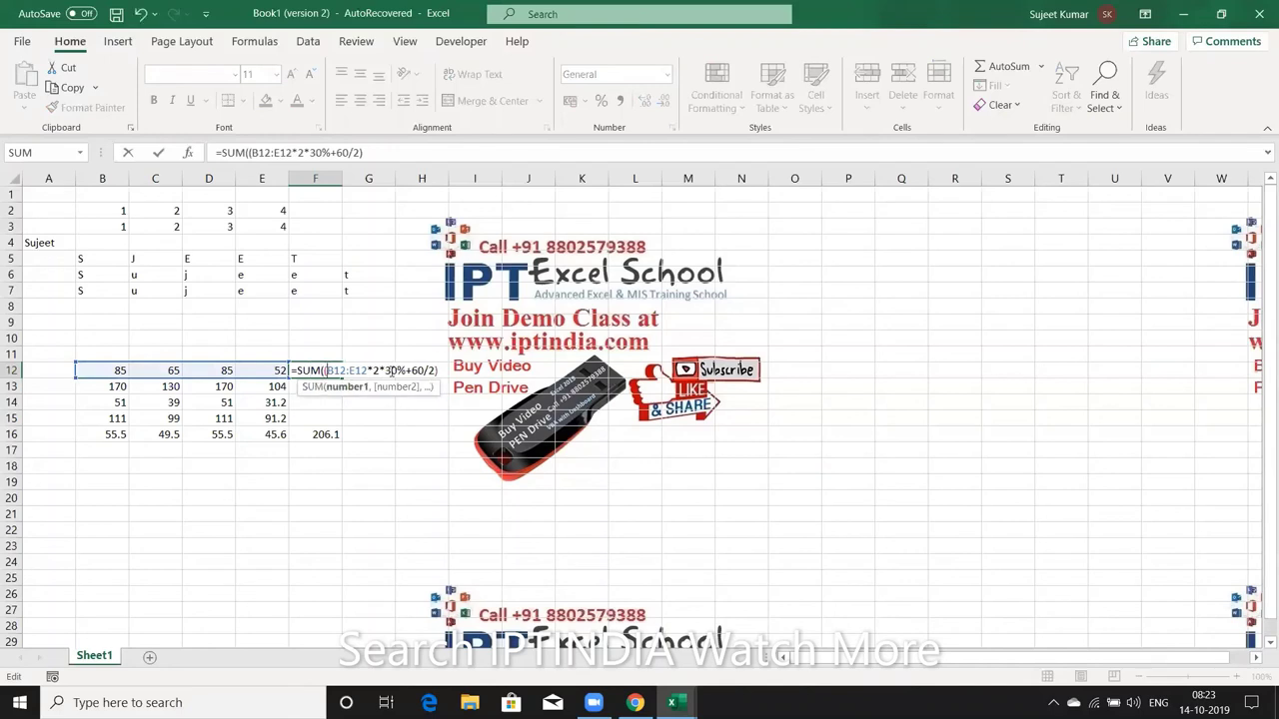
pyautogui.press('Right')
pyautogui.press('Right')
pyautogui.press('Right')
pyautogui.press('Right')
pyautogui.press('Right')
pyautogui.press('Right')
pyautogui.write(')')
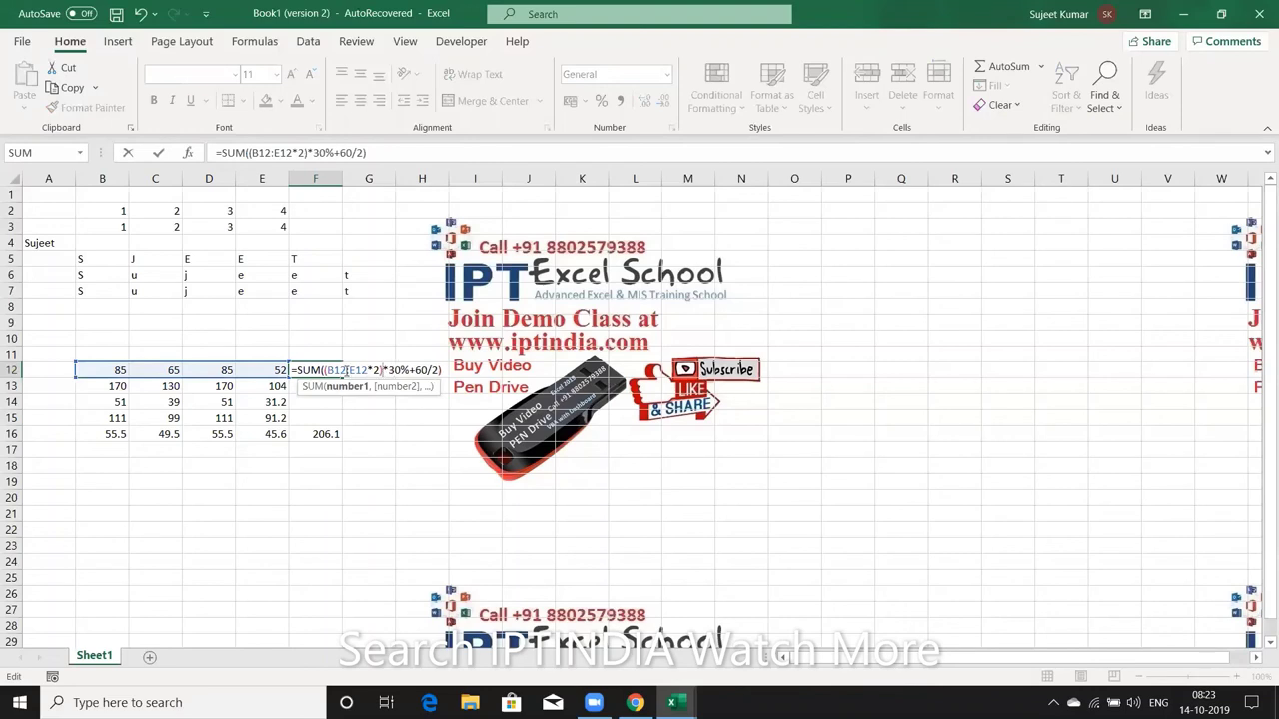
pyautogui.click(320, 371)
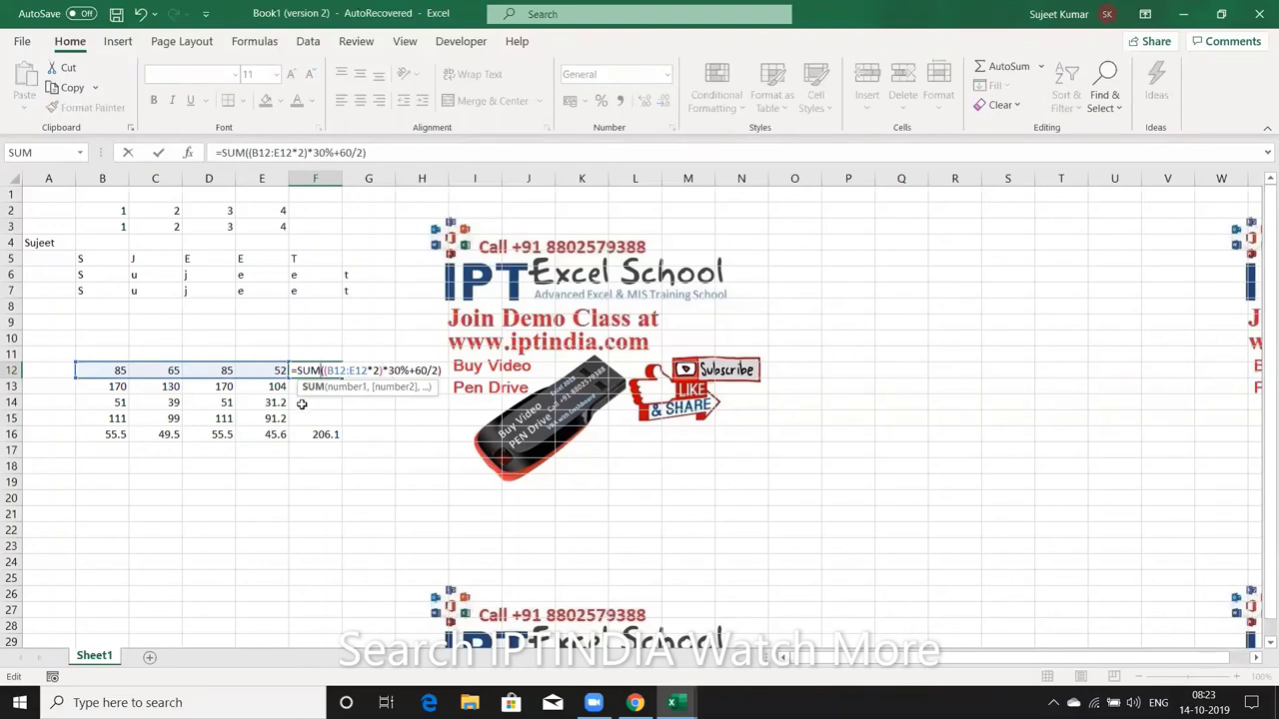
pyautogui.write('(')
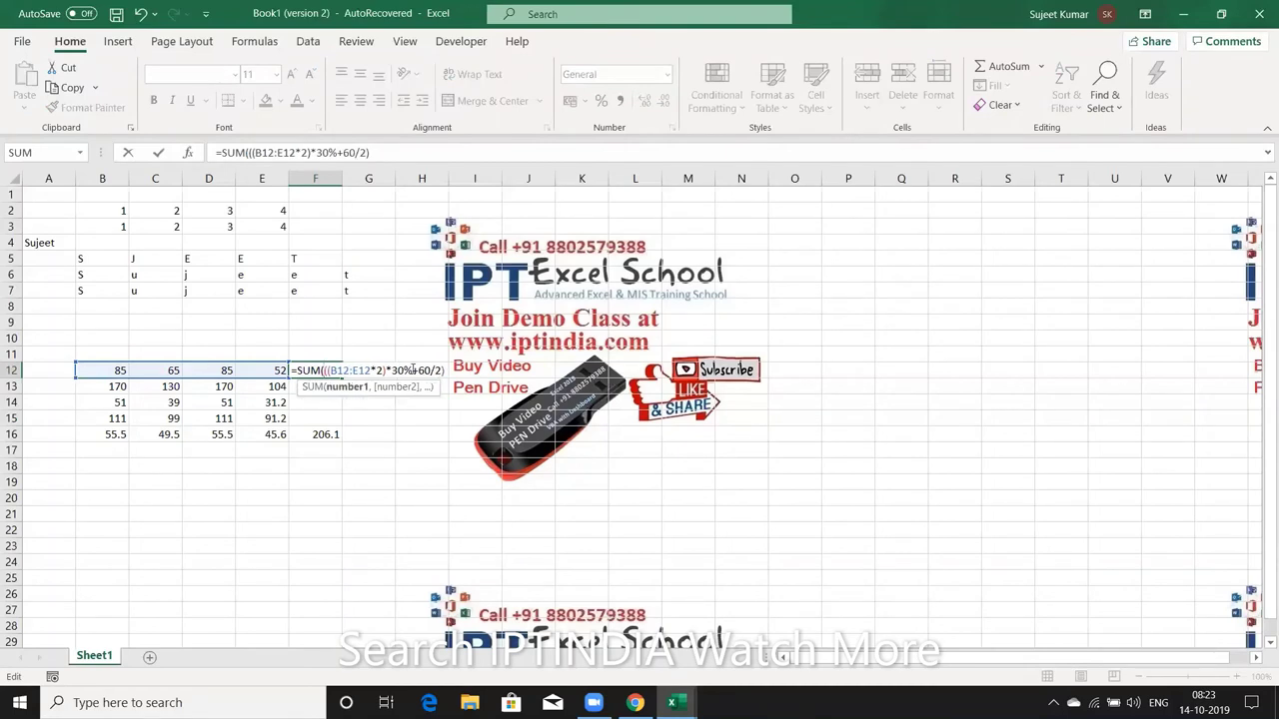
pyautogui.click(413, 371)
pyautogui.write(')')
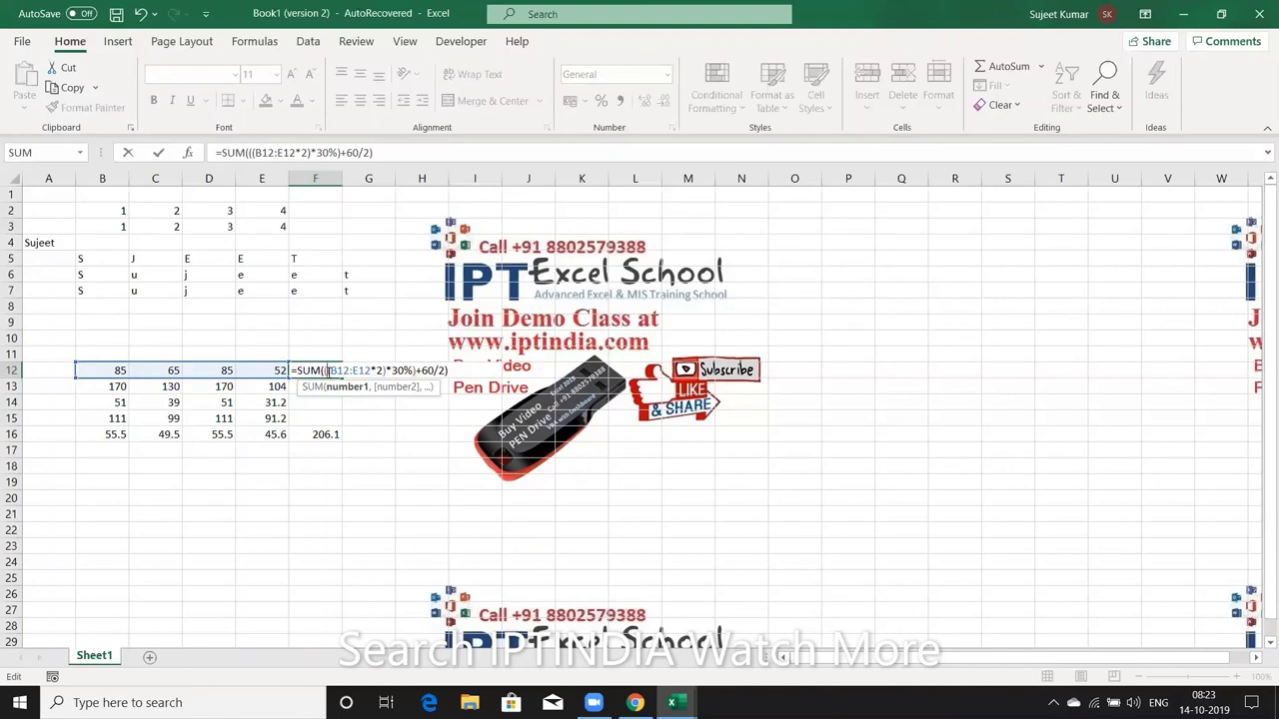
pyautogui.write('(')
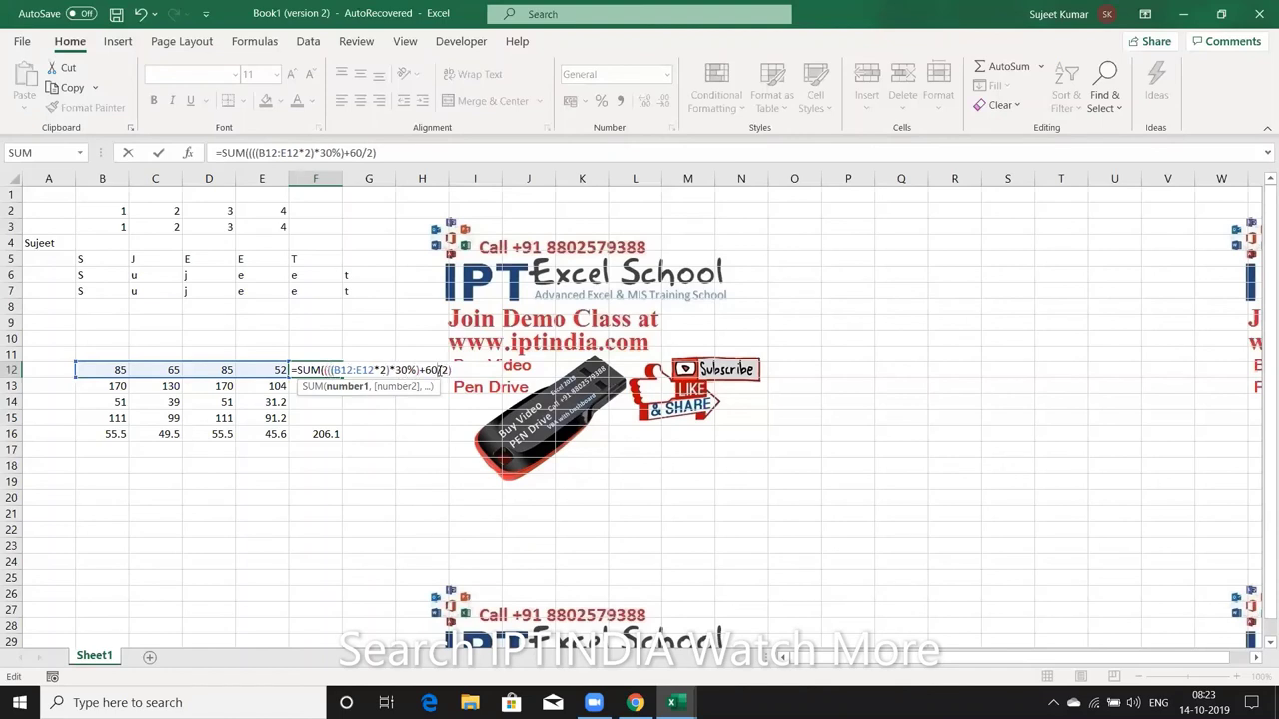
pyautogui.click(440, 371)
pyautogui.write(')')
pyautogui.hotkey('ctrl', 'shift', 'Return')
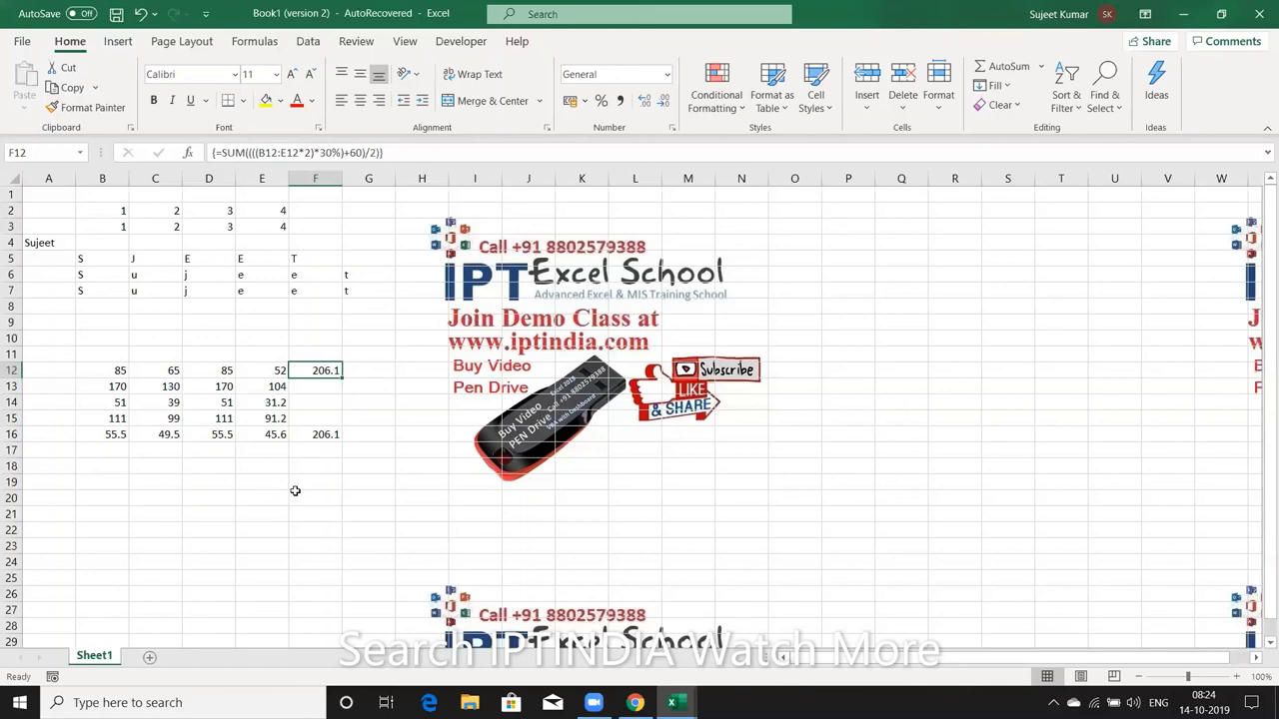
pyautogui.press('Down')
pyautogui.press('Down')
pyautogui.press('Down')
pyautogui.press('Down')
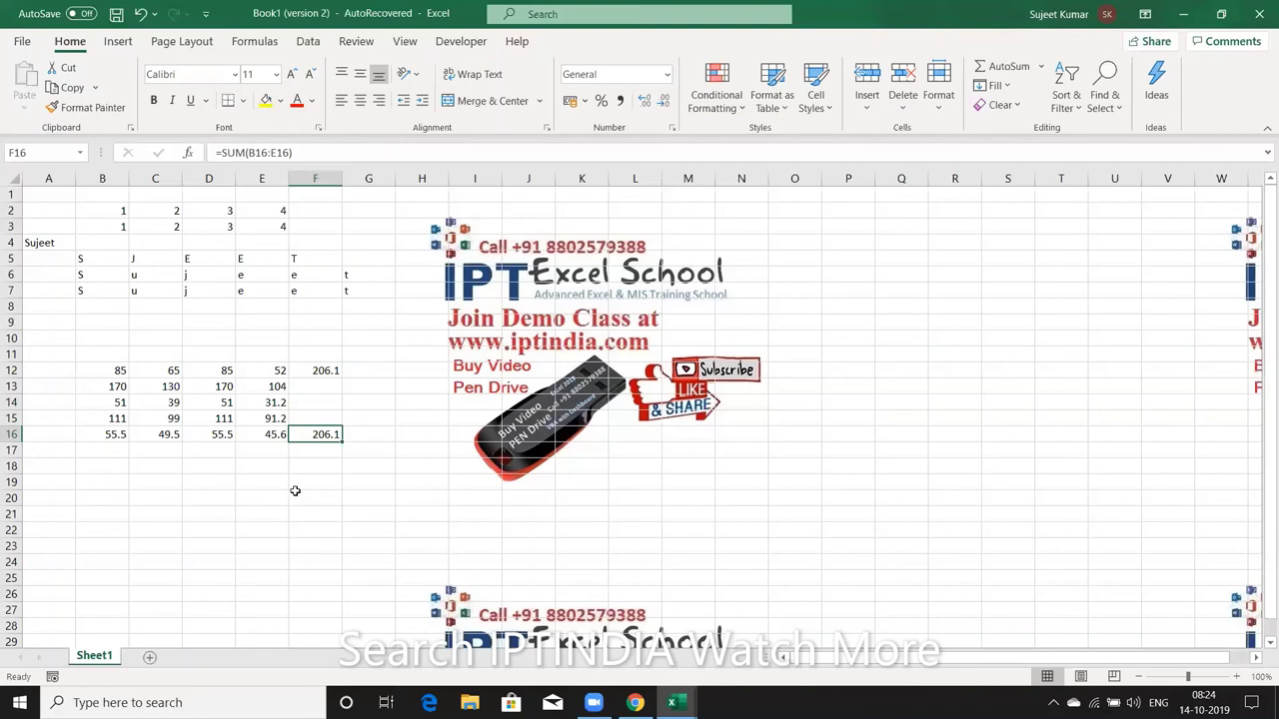
pyautogui.press('Down')
pyautogui.press('Down')
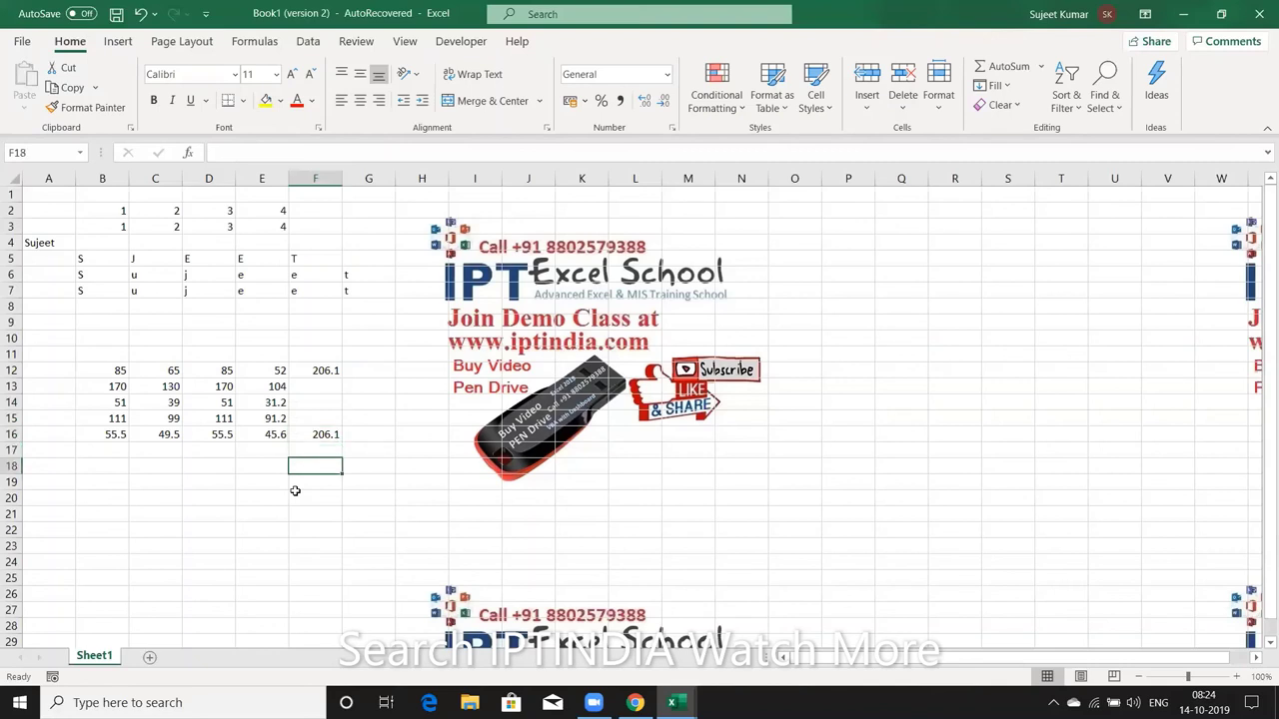
pyautogui.press('Up')
pyautogui.press('Up')
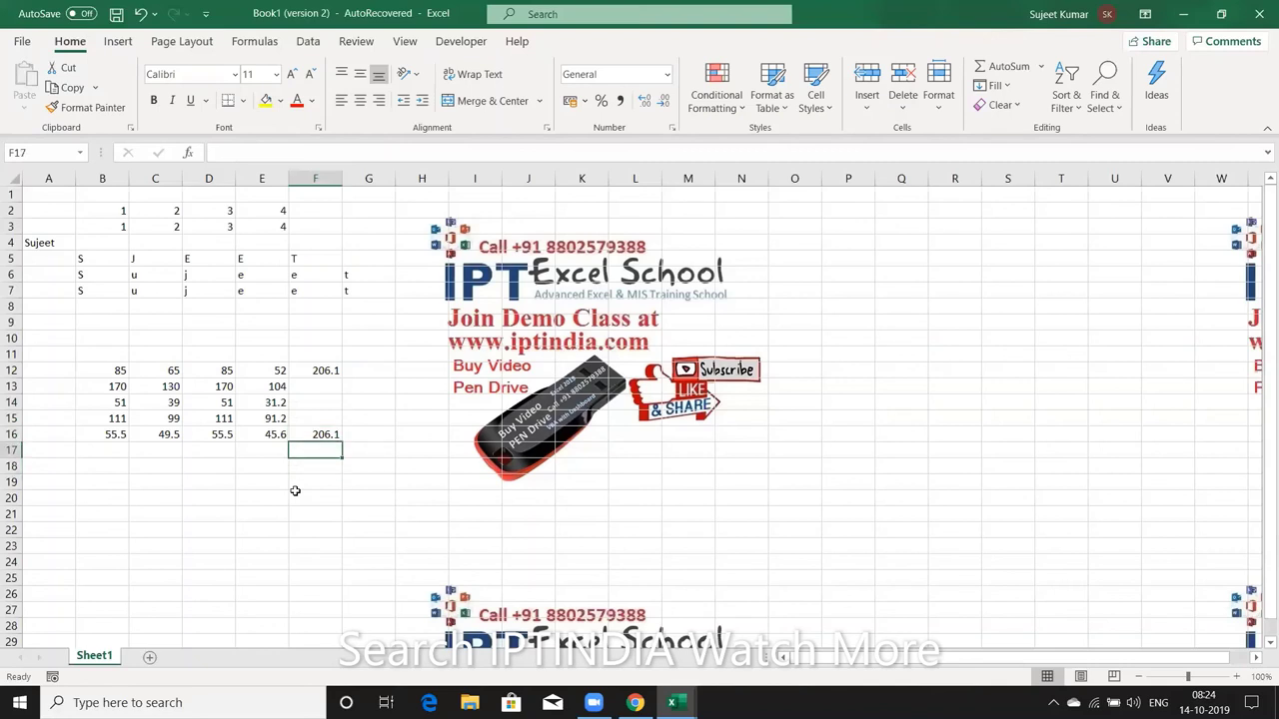
pyautogui.press('Up')
pyautogui.press('Up')
pyautogui.press('Up')
pyautogui.press('Up')
pyautogui.press('Up')
pyautogui.press('Up')
pyautogui.press('Up')
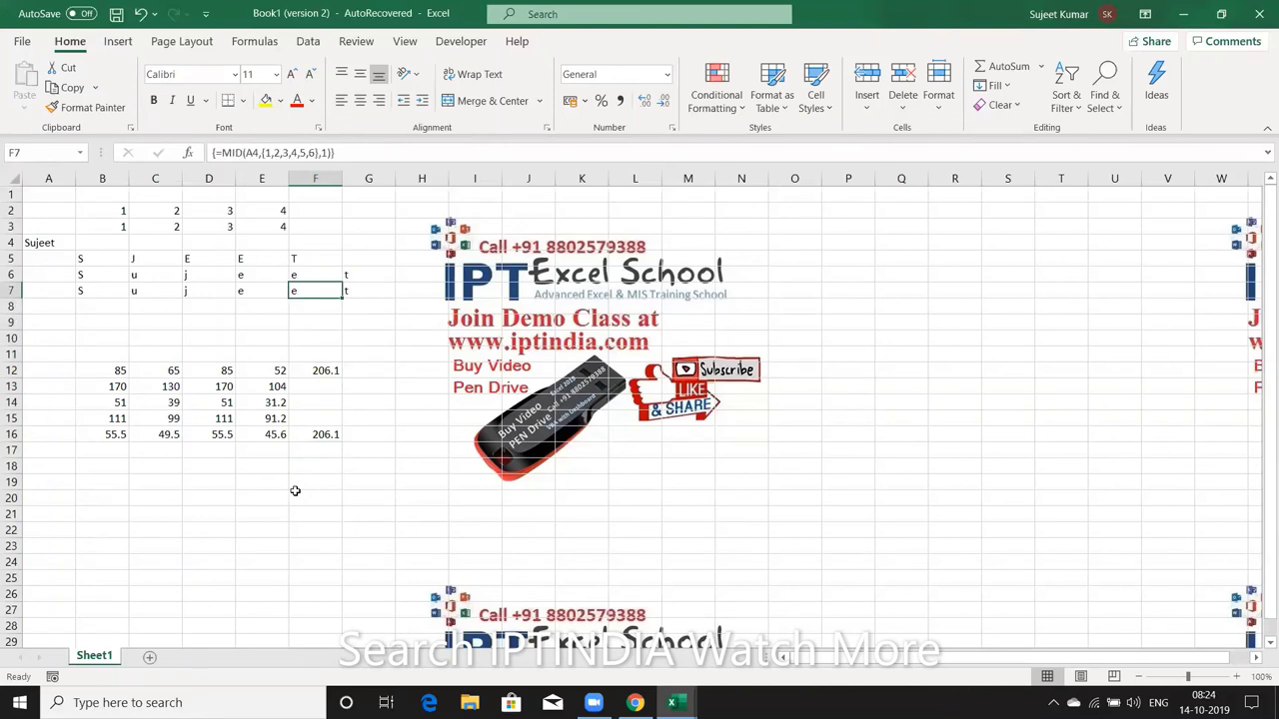
pyautogui.press('Down')
pyautogui.press('Down')
pyautogui.press('Down')
pyautogui.press('Down')
pyautogui.press('Down')
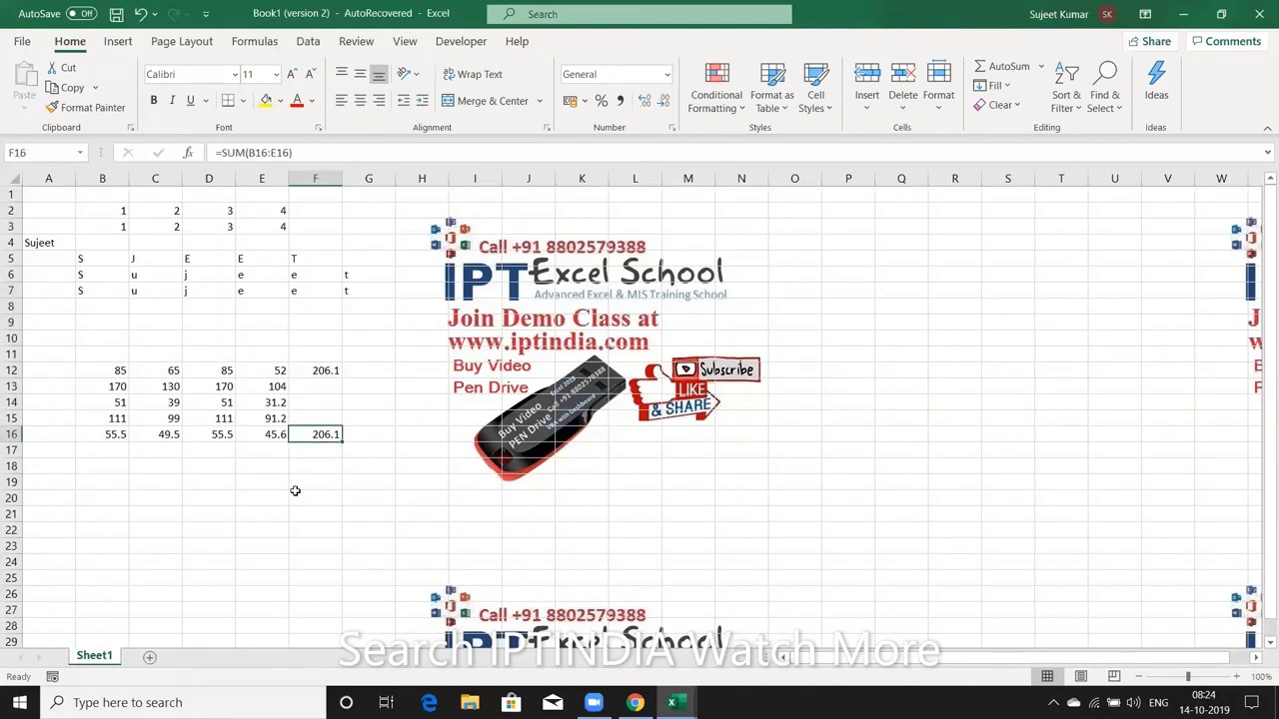
pyautogui.press('Down')
pyautogui.press('Down')
pyautogui.press('Down')
pyautogui.press('Down')
pyautogui.press('Left')
pyautogui.press('Left')
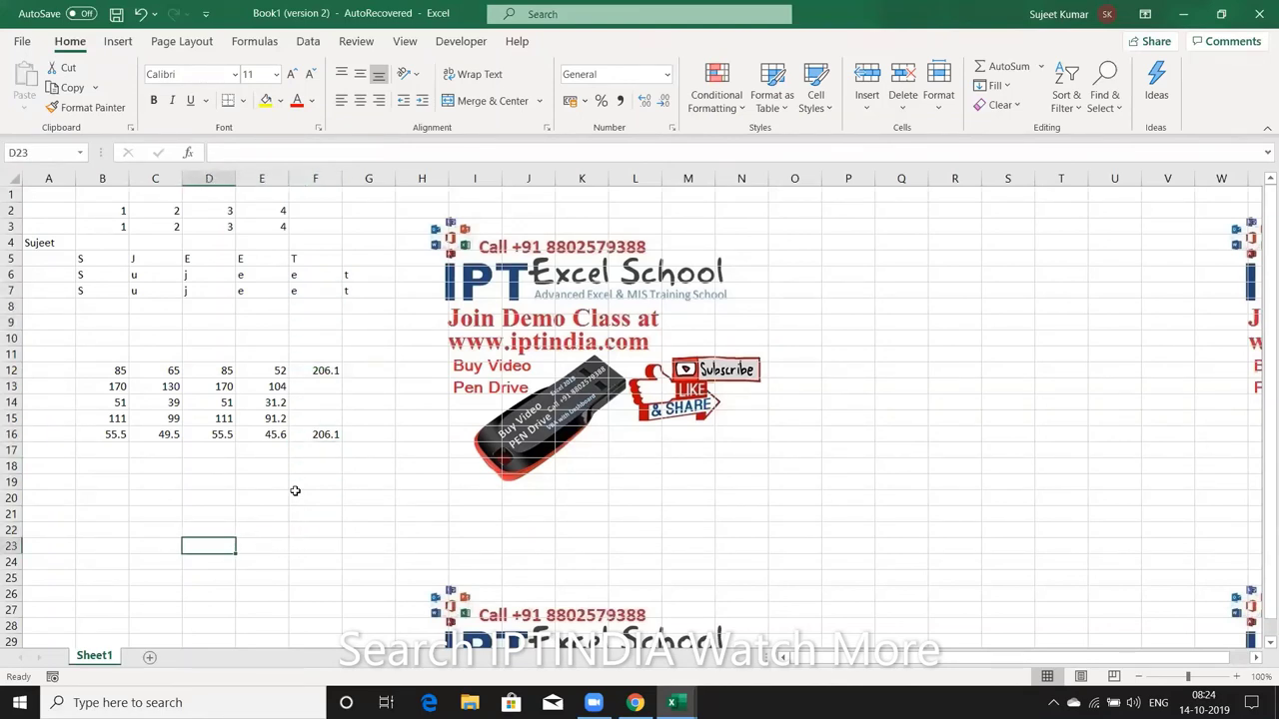
pyautogui.press('Left')
pyautogui.press('Left')
pyautogui.press('Left')
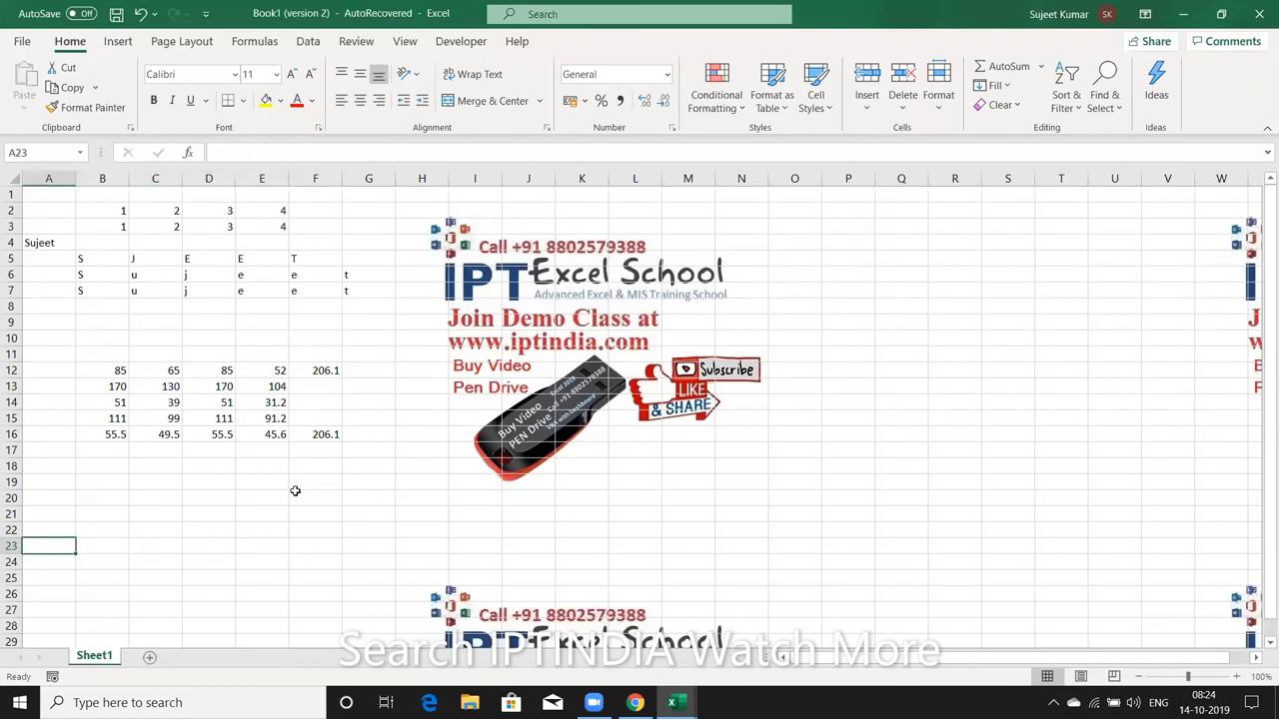
pyautogui.press('Up')
pyautogui.press('Up')
pyautogui.press('Up')
pyautogui.press('Up')
pyautogui.press('Up')
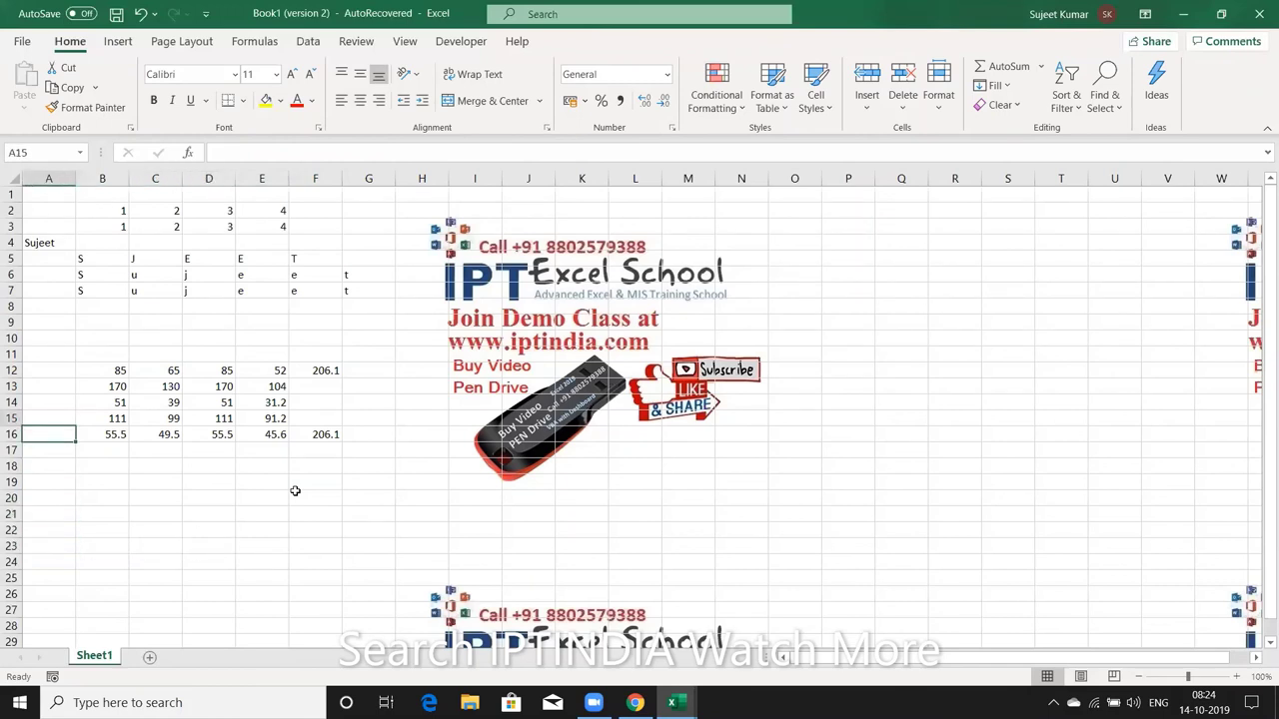
pyautogui.press('Up')
pyautogui.press('Up')
pyautogui.press('Up')
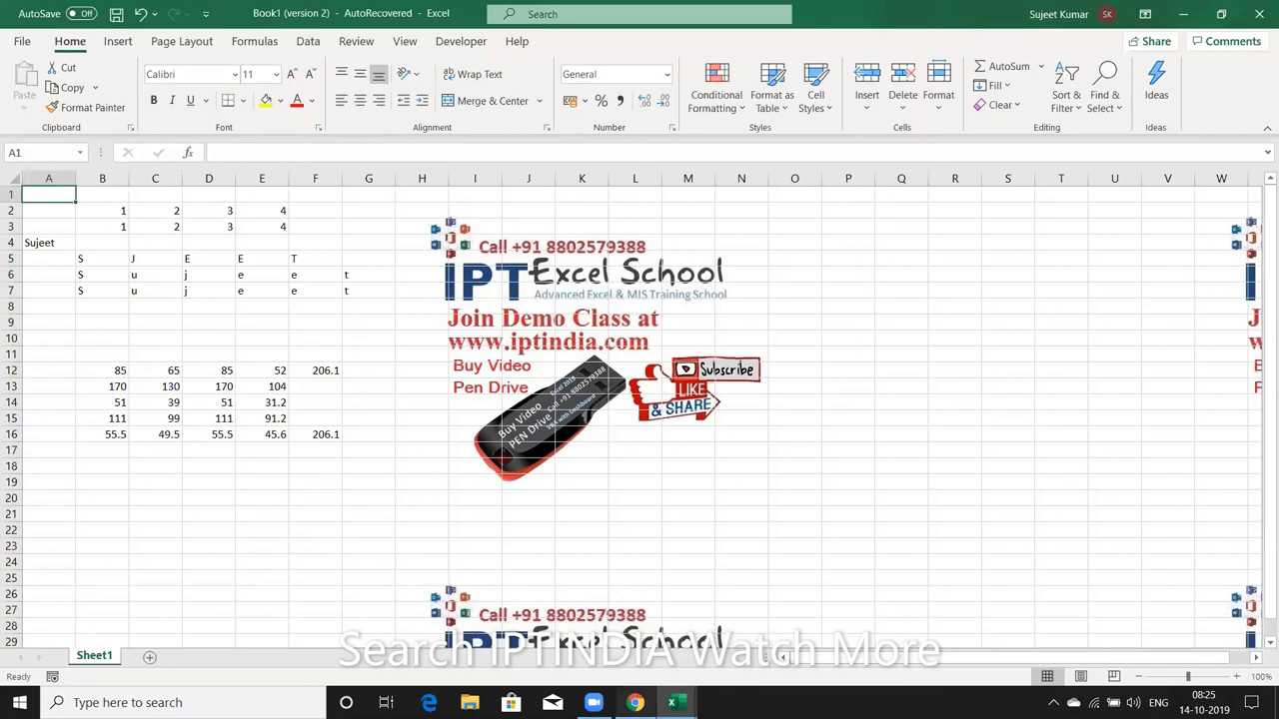
# Switch to Chrome, load Google in a new tab, and search 'array formula in excel'.
pyautogui.click(636, 702)
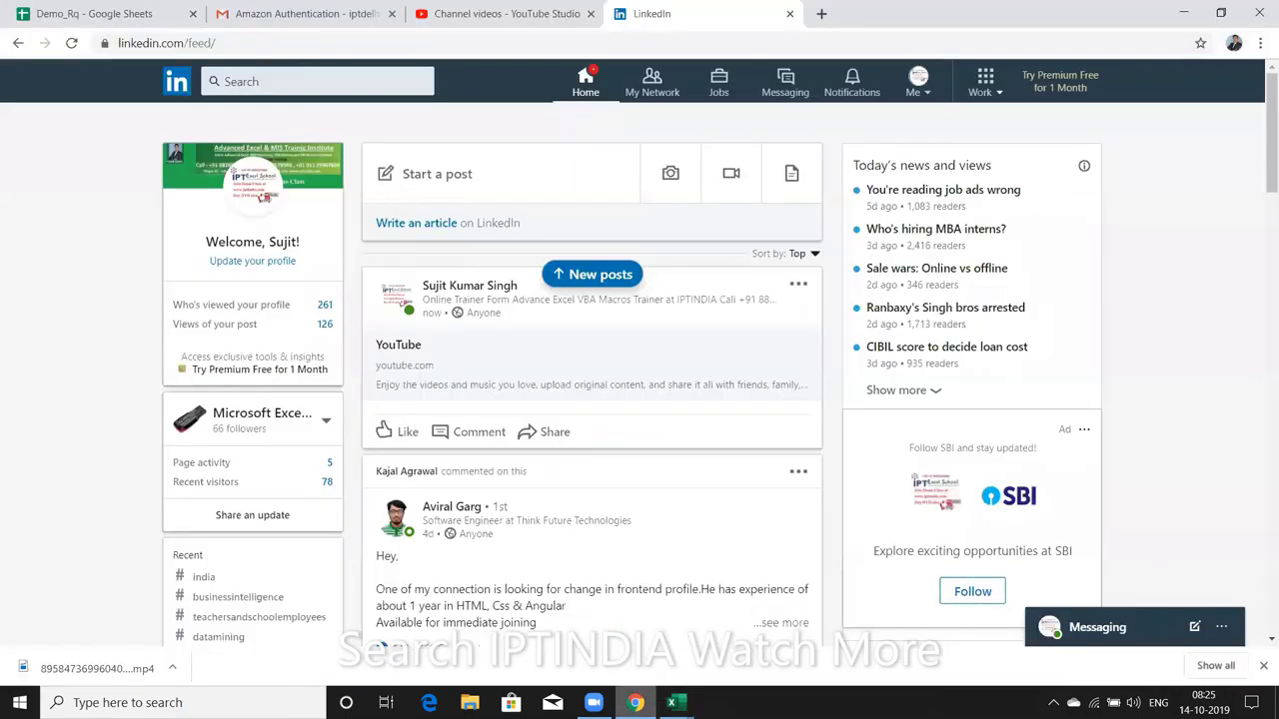
pyautogui.click(819, 20)
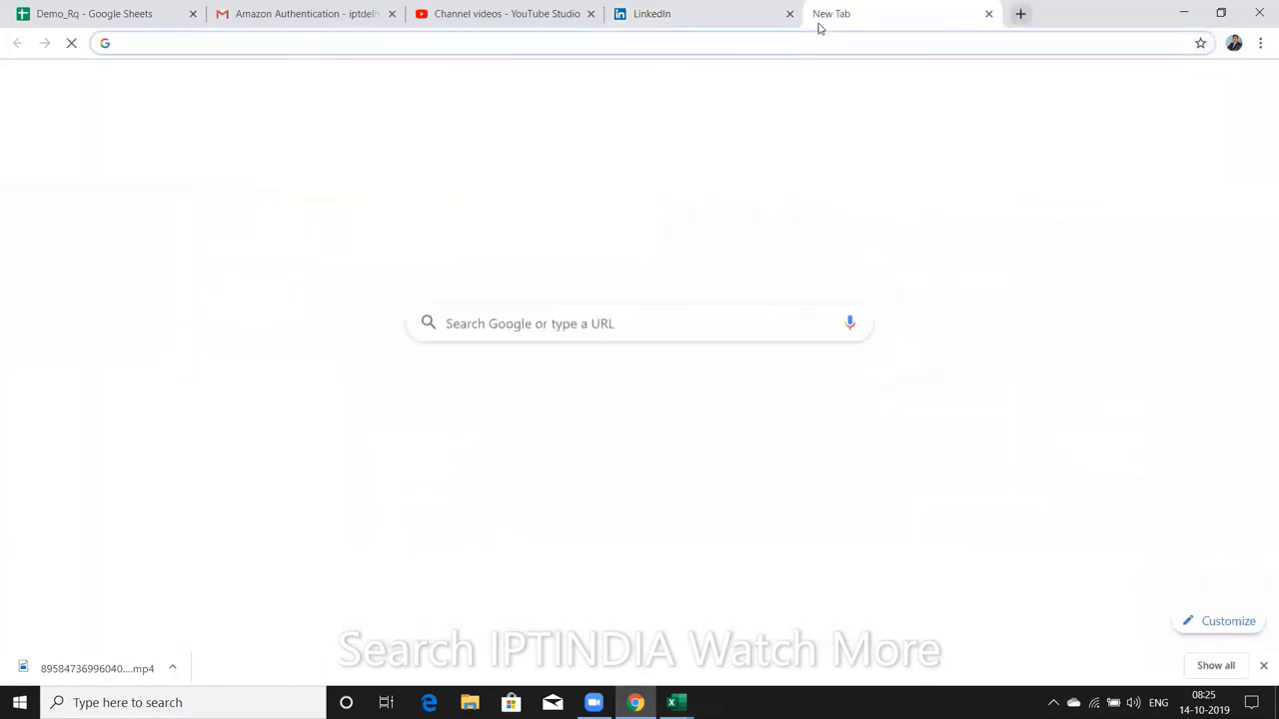
pyautogui.write('GOO')
pyautogui.press('Return')
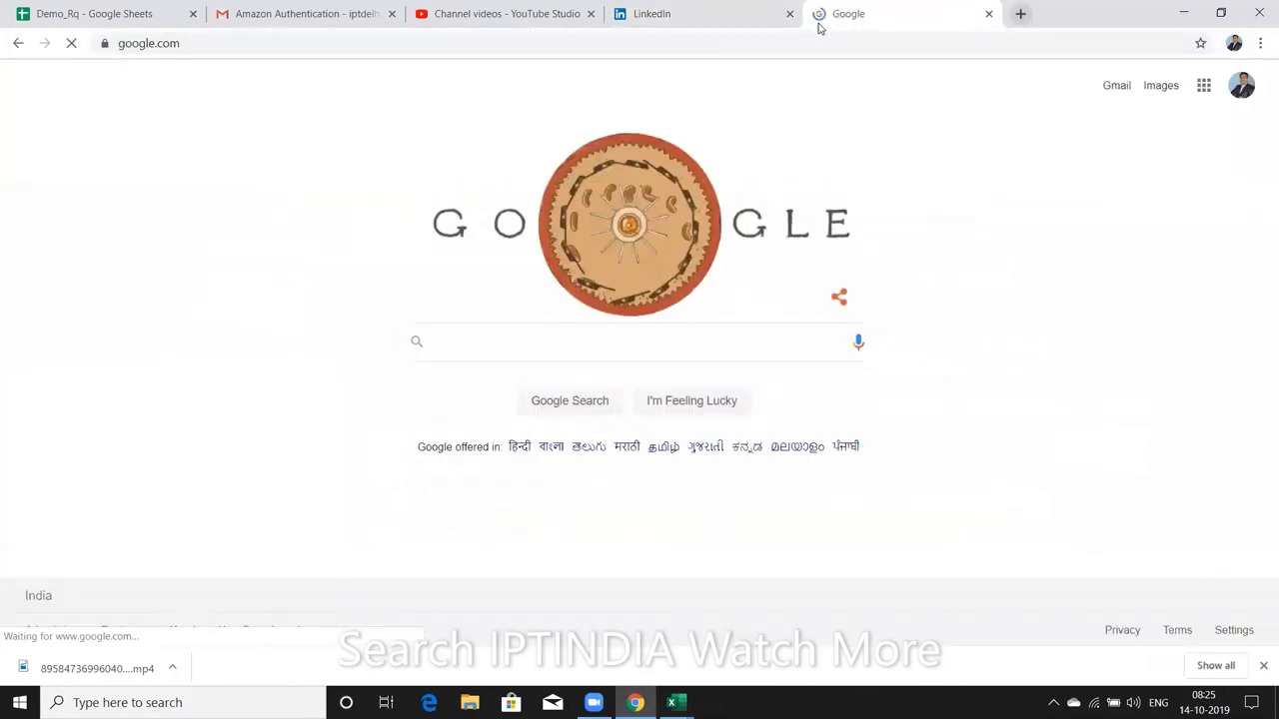
pyautogui.write('L')
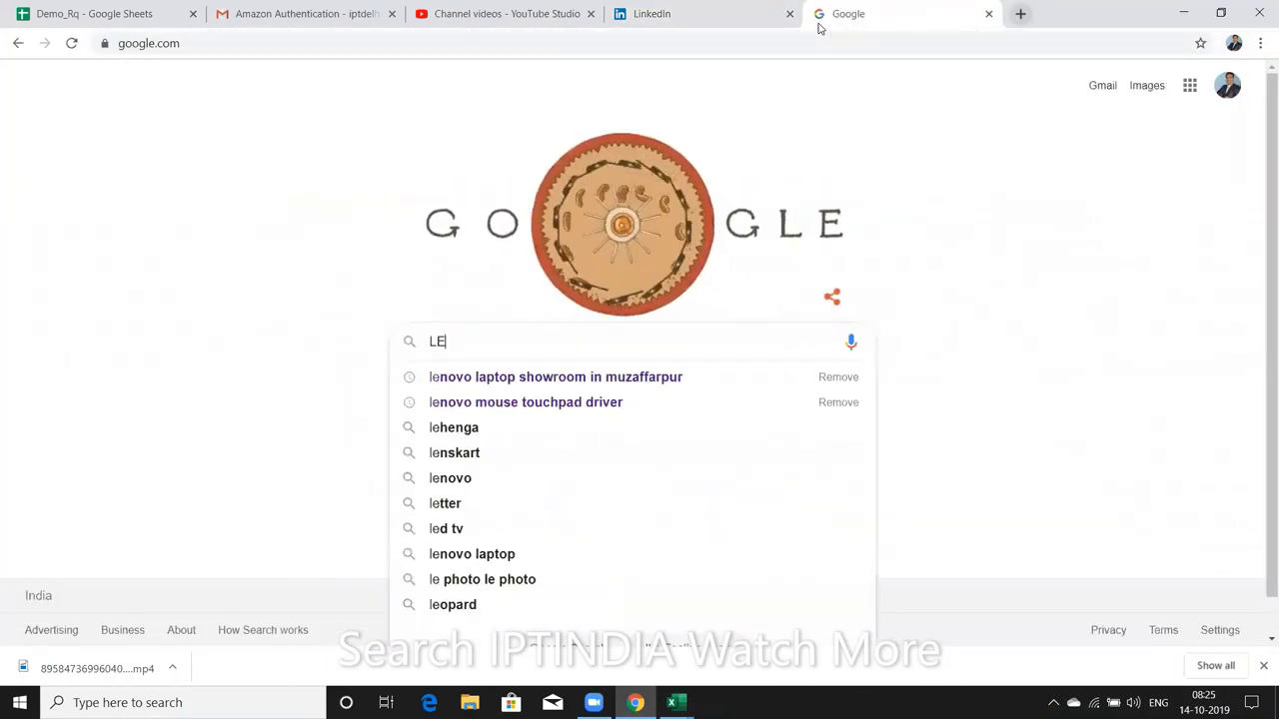
pyautogui.press('BackSpace')
pyautogui.write('ARR')
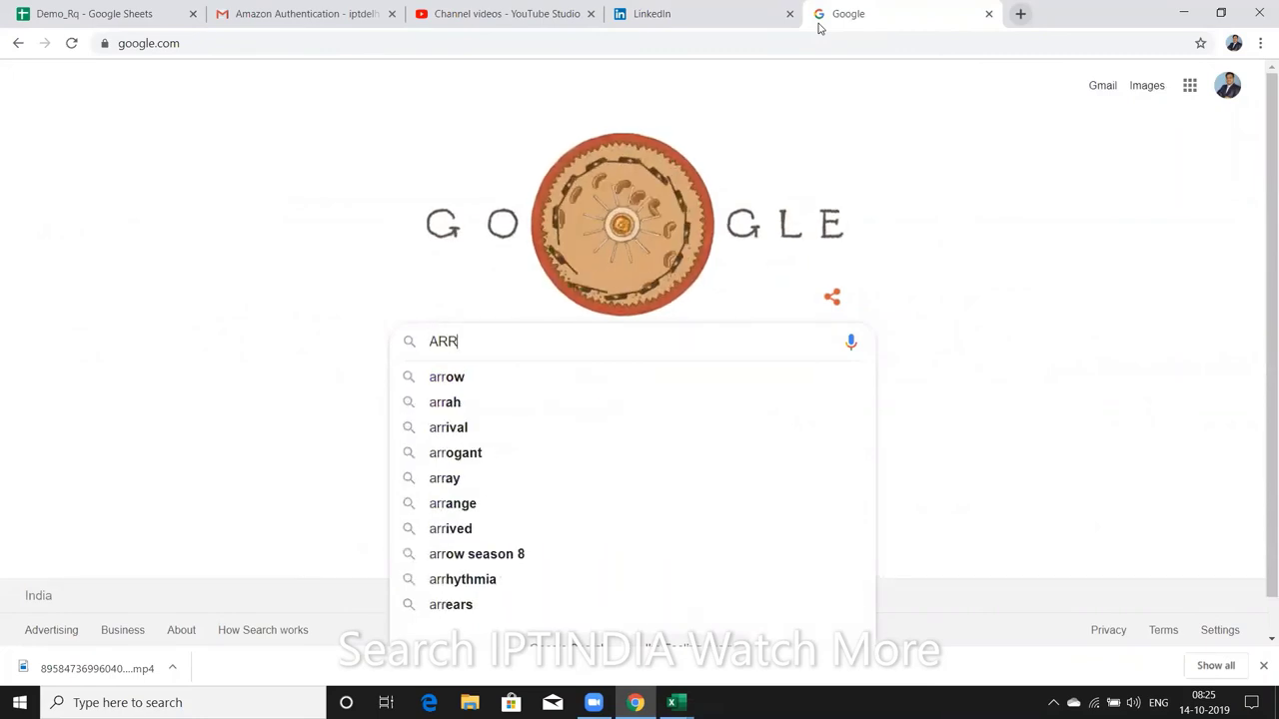
pyautogui.write('AY')
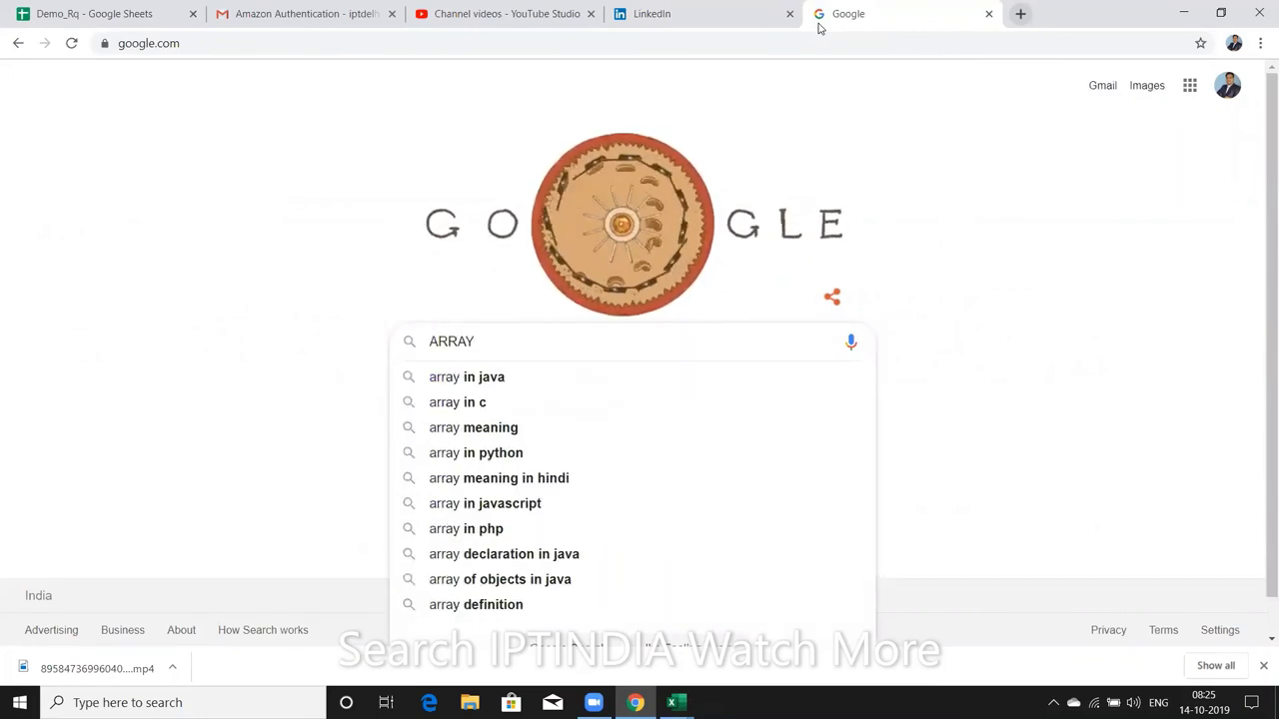
pyautogui.write(' FORM')
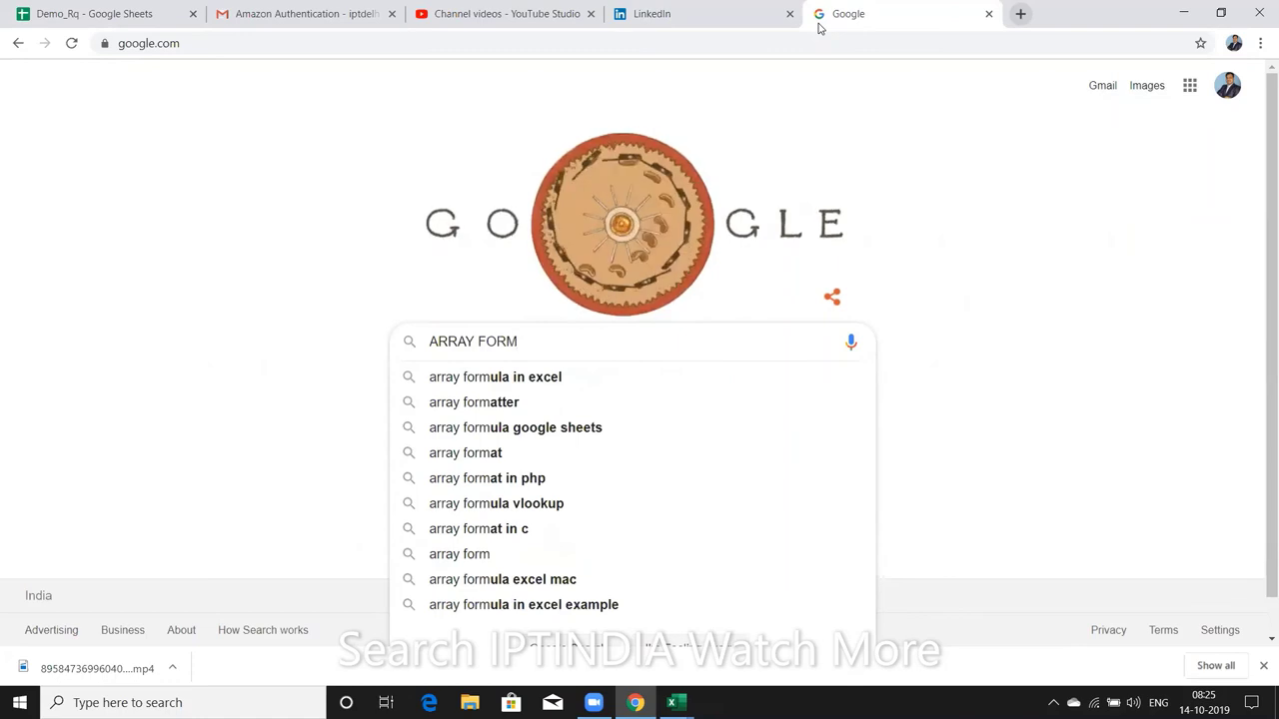
pyautogui.press('Down')
pyautogui.press('Return')
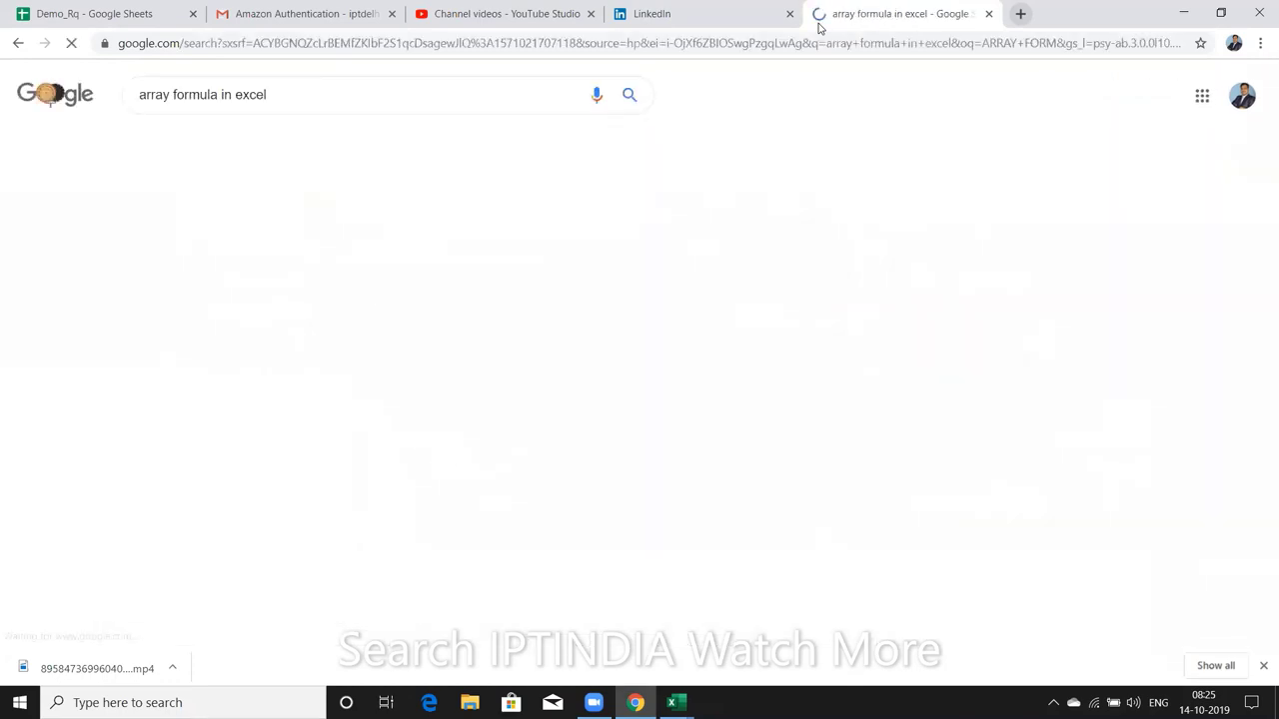
# Open the 'Array Formulas in Excel - Easy Excel Tutorial' search result.
pyautogui.press('Down')
pyautogui.press('Down')
pyautogui.press('Down')
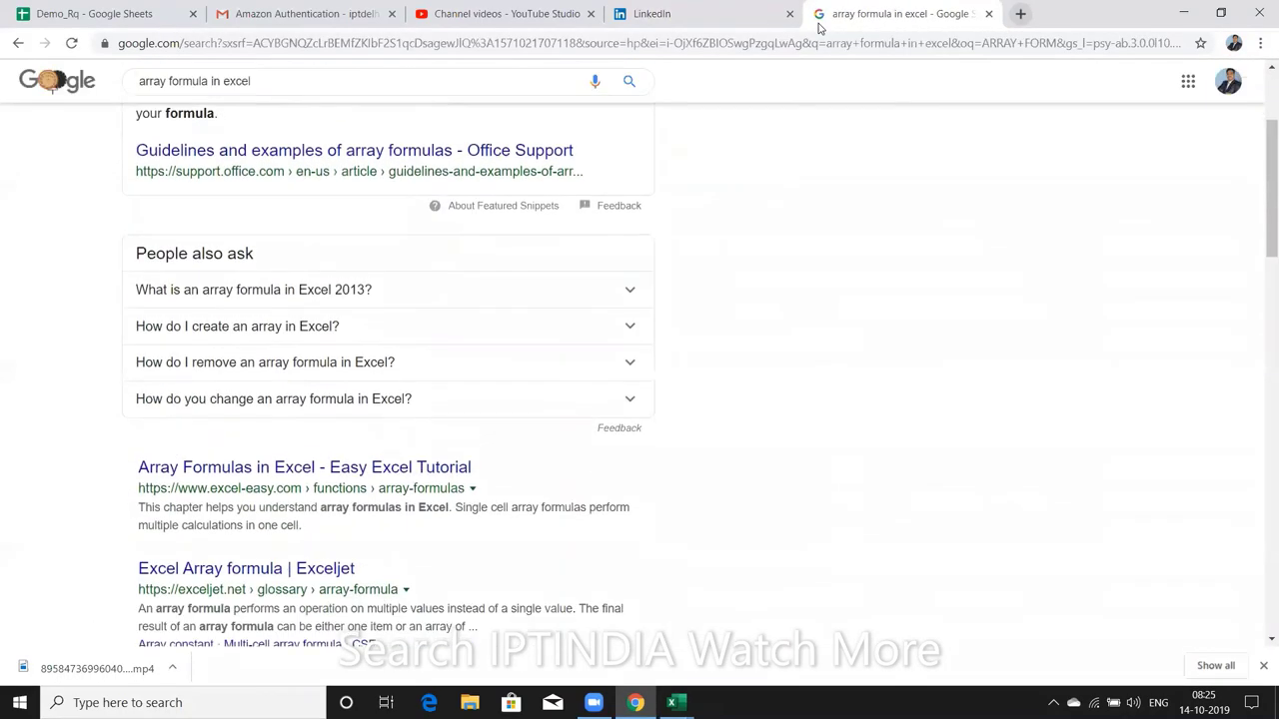
pyautogui.press('Down')
pyautogui.press('Down')
pyautogui.press('Down')
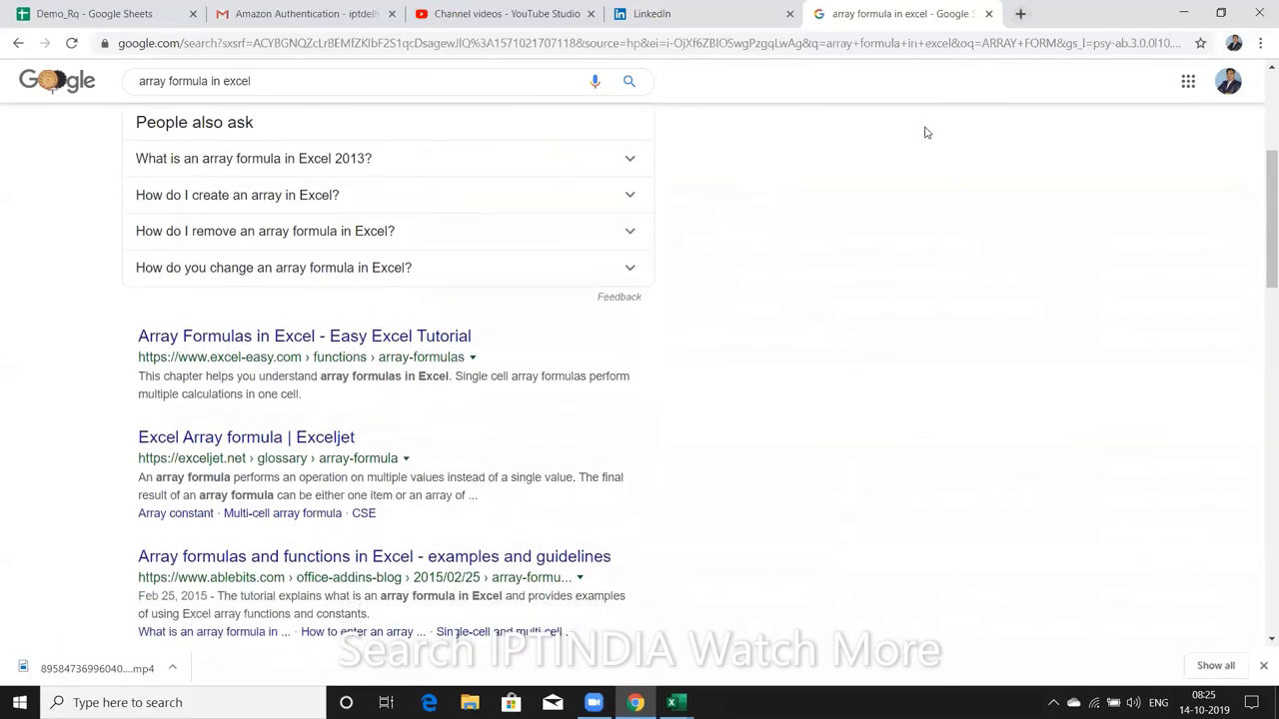
pyautogui.click(465, 340)
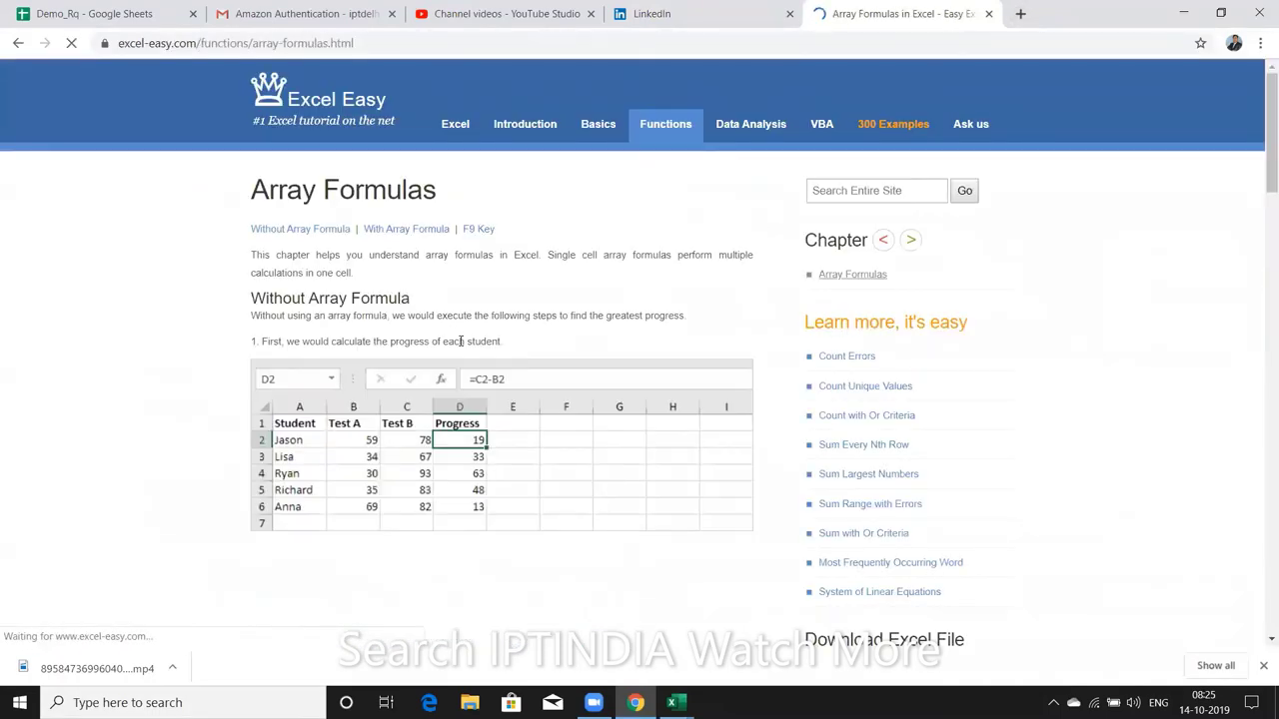
# Read down through the tutorial's array formula examples, then return to the top of the page.
pyautogui.scroll(-2, 460, 341)
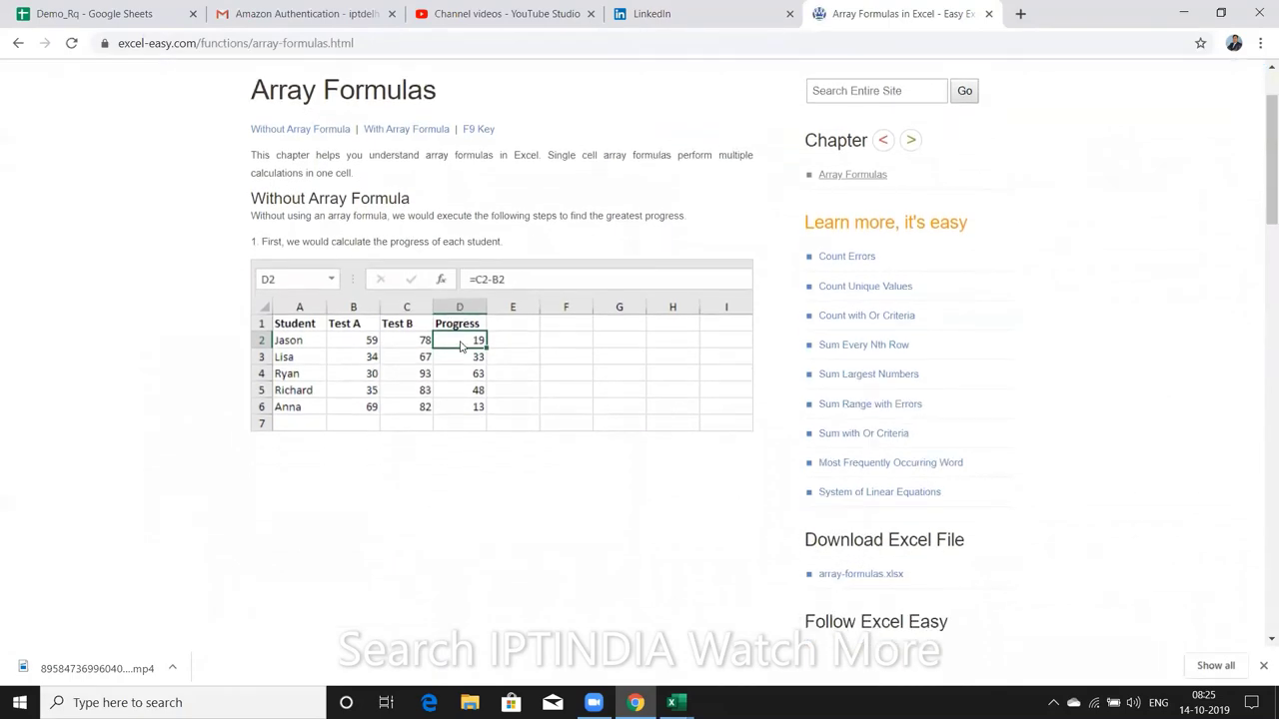
pyautogui.scroll(-2, 461, 343)
pyautogui.scroll(-3, 461, 347)
pyautogui.scroll(-1, 460, 347)
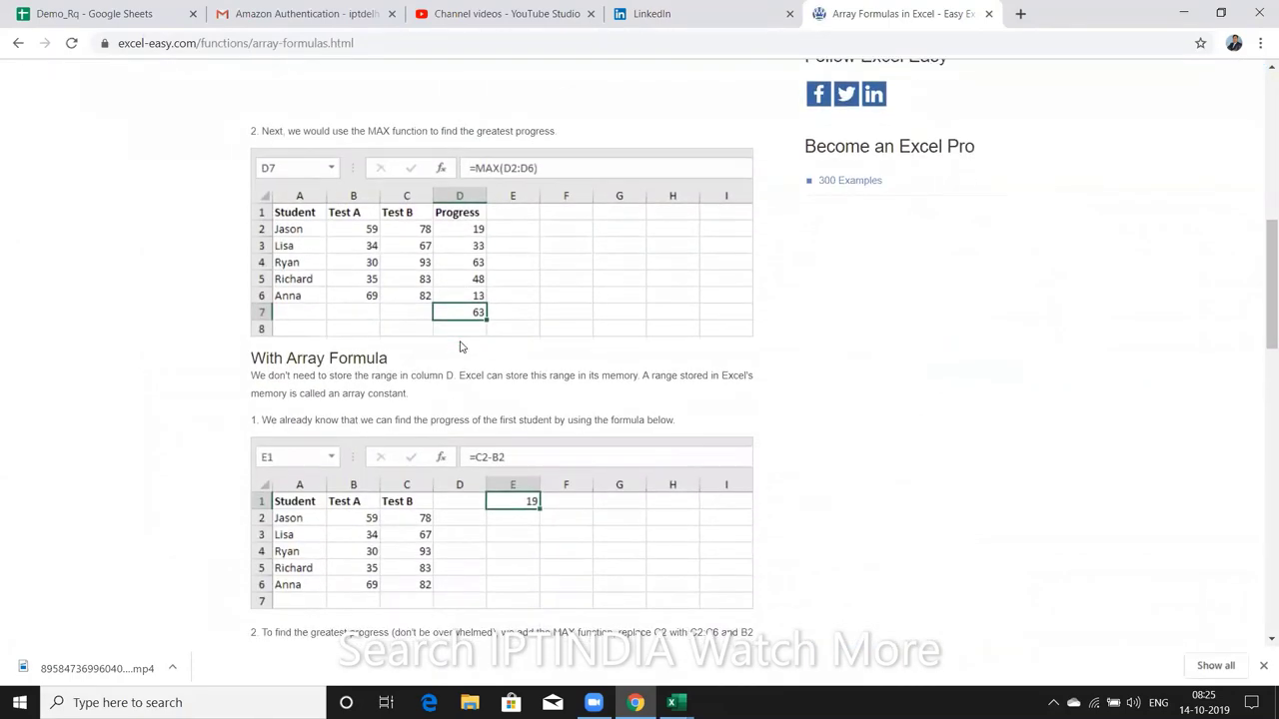
pyautogui.scroll(-2, 461, 347)
pyautogui.scroll(-2, 461, 347)
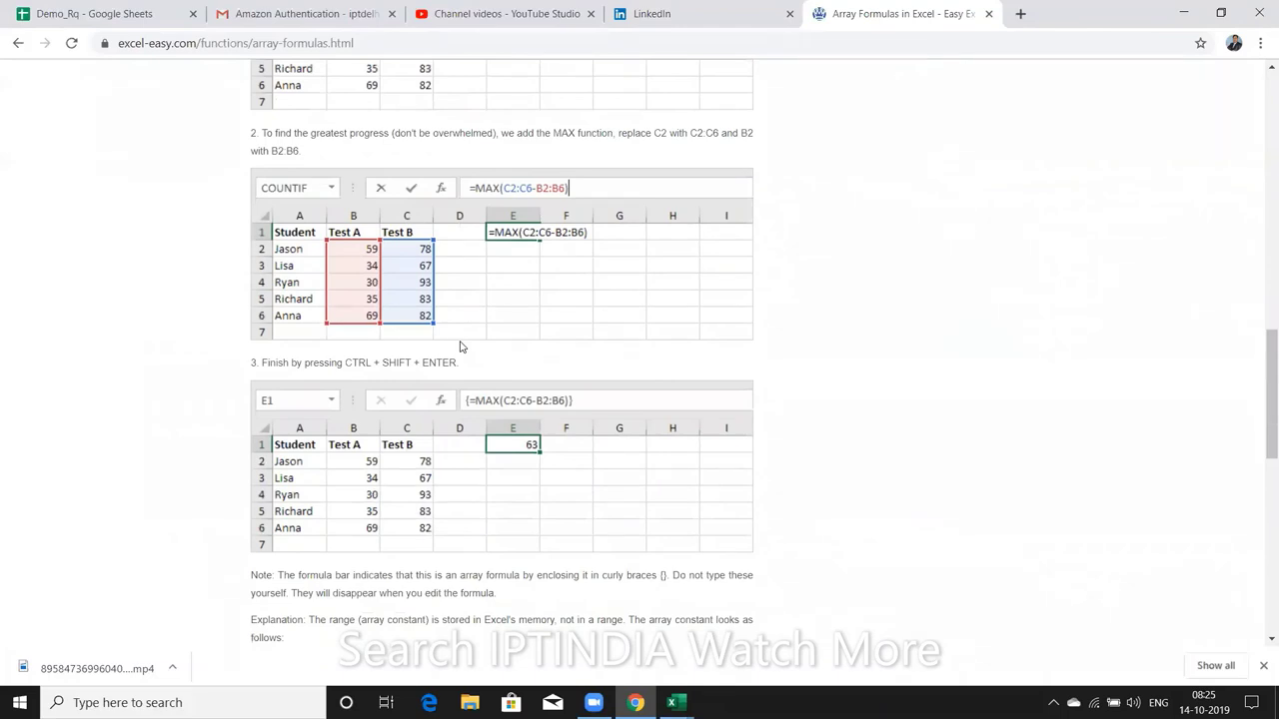
pyautogui.scroll(-1, 460, 347)
pyautogui.scroll(-4, 461, 347)
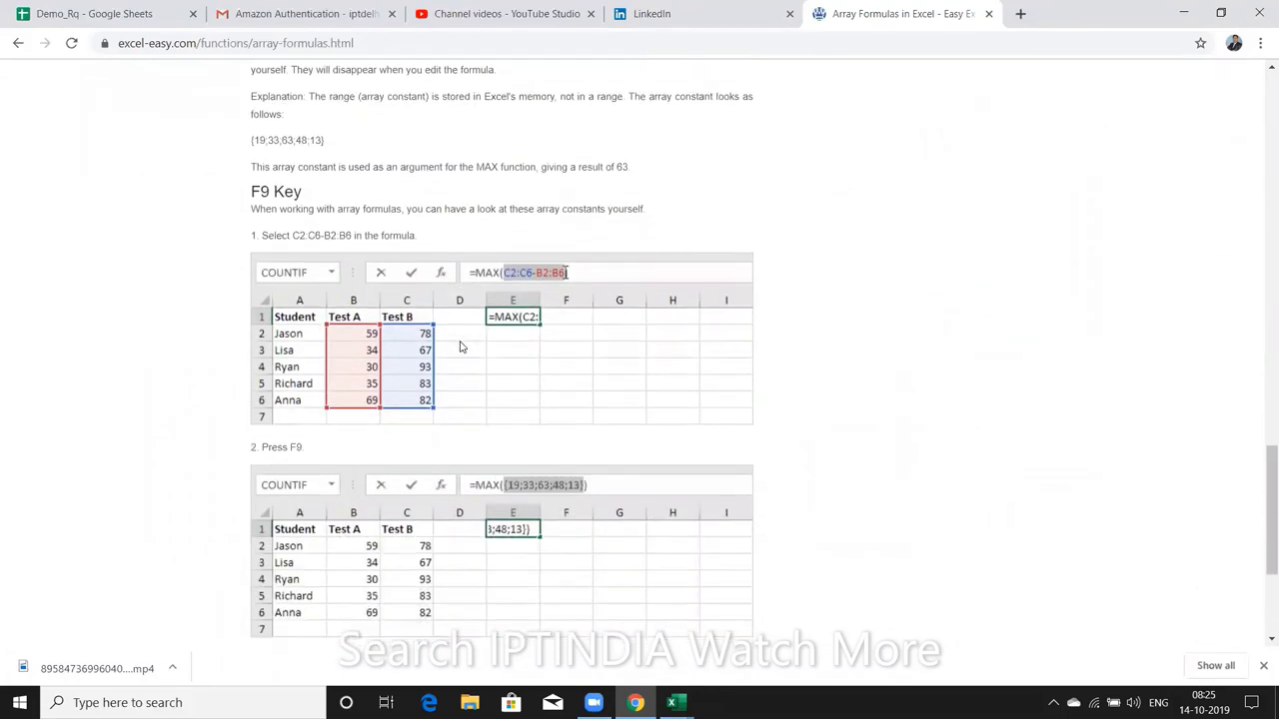
pyautogui.scroll(-1, 461, 347)
pyautogui.scroll(-2, 461, 347)
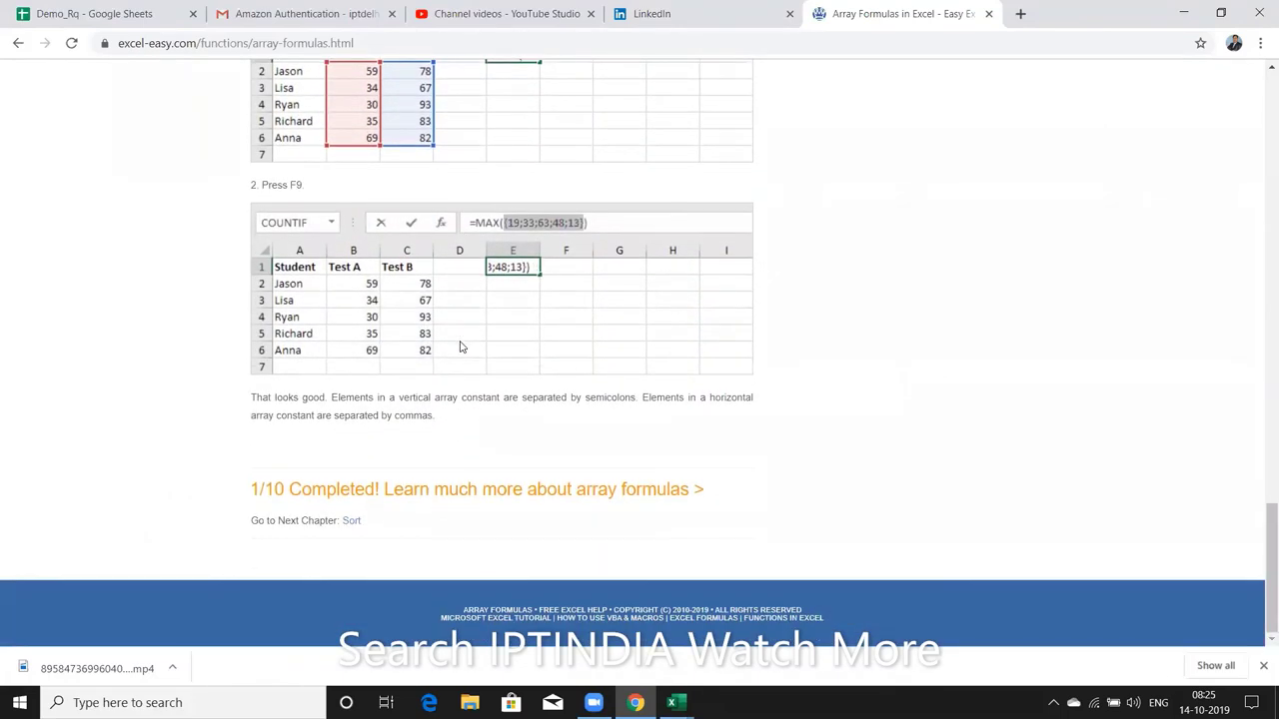
pyautogui.scroll(1, 461, 347)
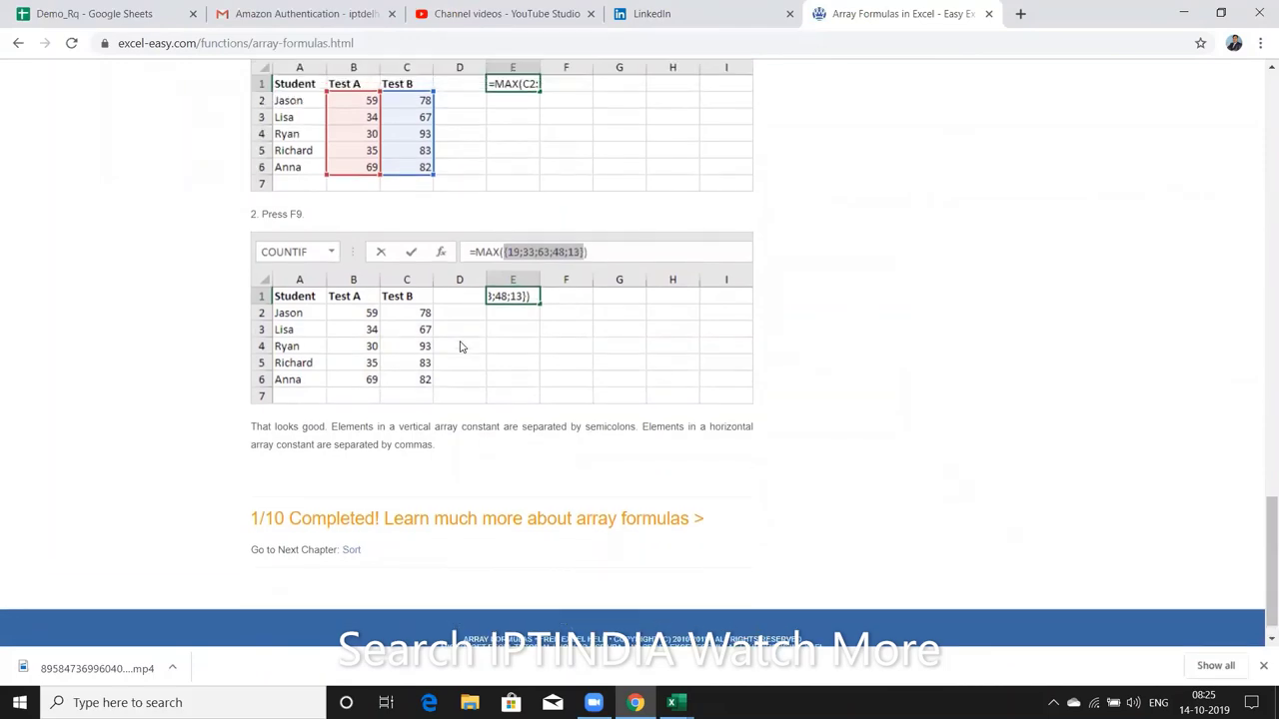
pyautogui.scroll(1, 460, 346)
pyautogui.scroll(4, 461, 347)
pyautogui.scroll(5, 461, 347)
pyautogui.scroll(6, 460, 346)
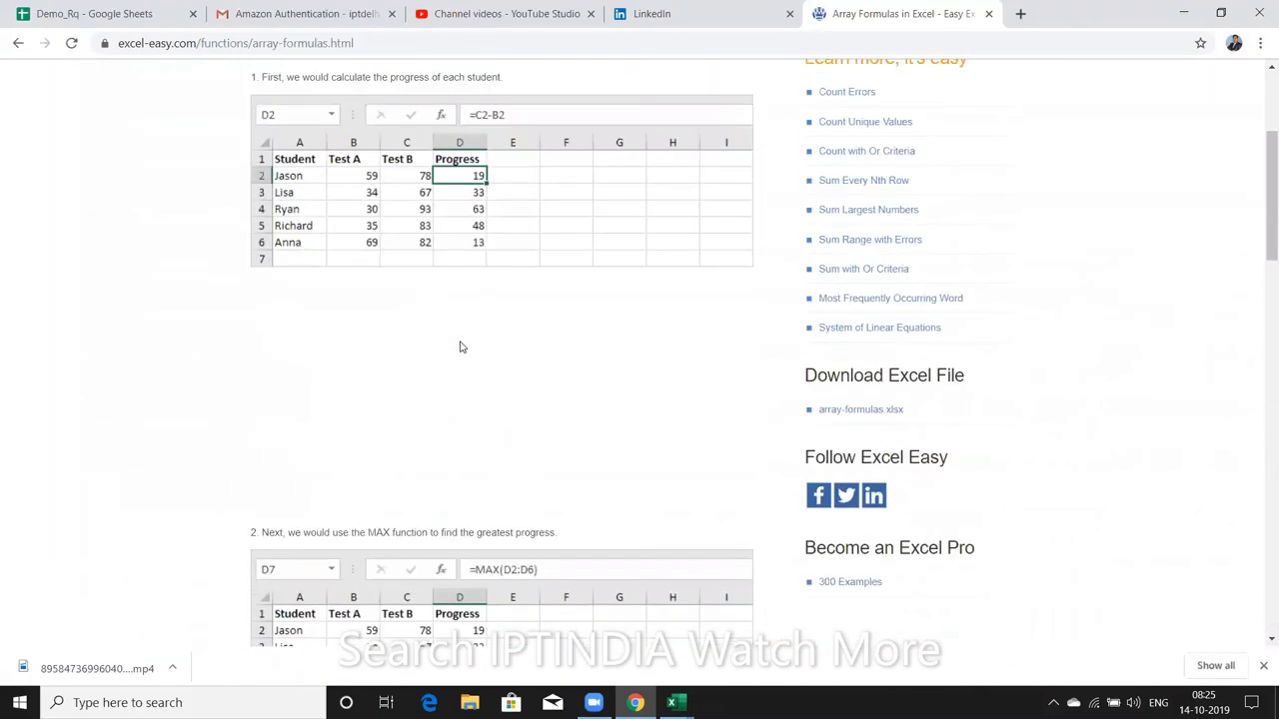
pyautogui.scroll(3, 461, 347)
# Show the desktop with its Advanced Excel Training wallpaper using Win+D.
pyautogui.press('super+d')
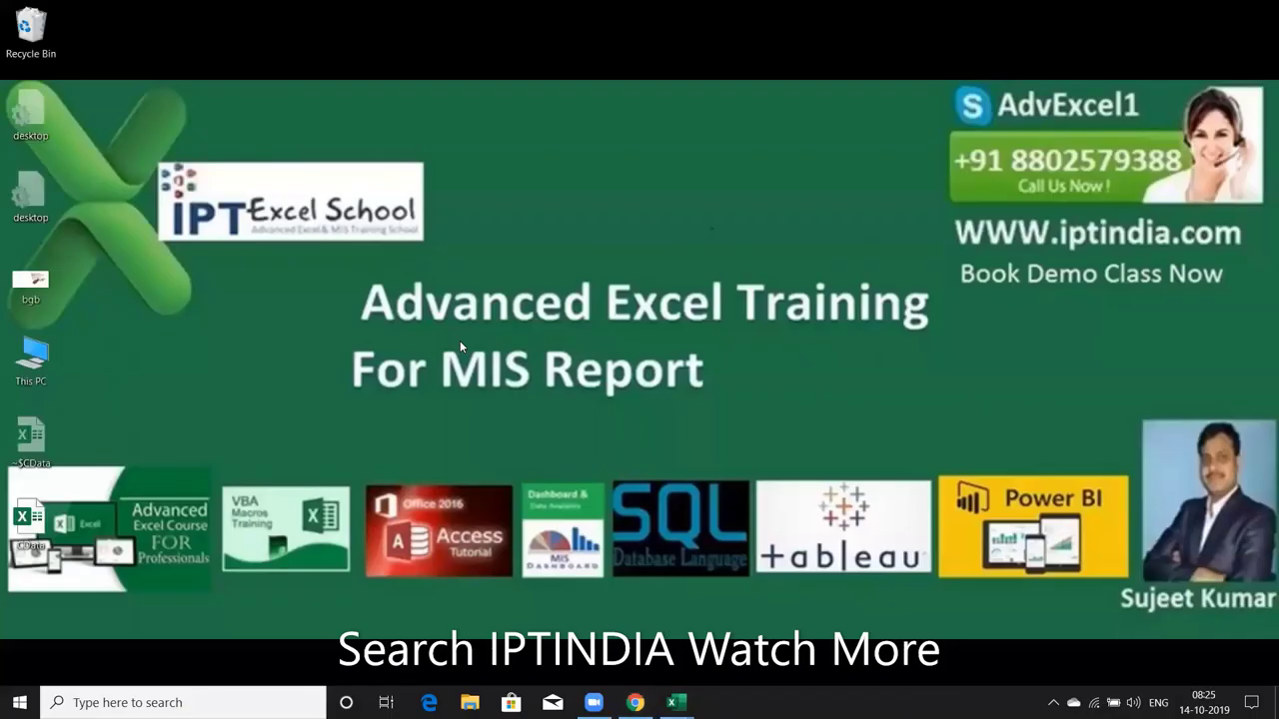